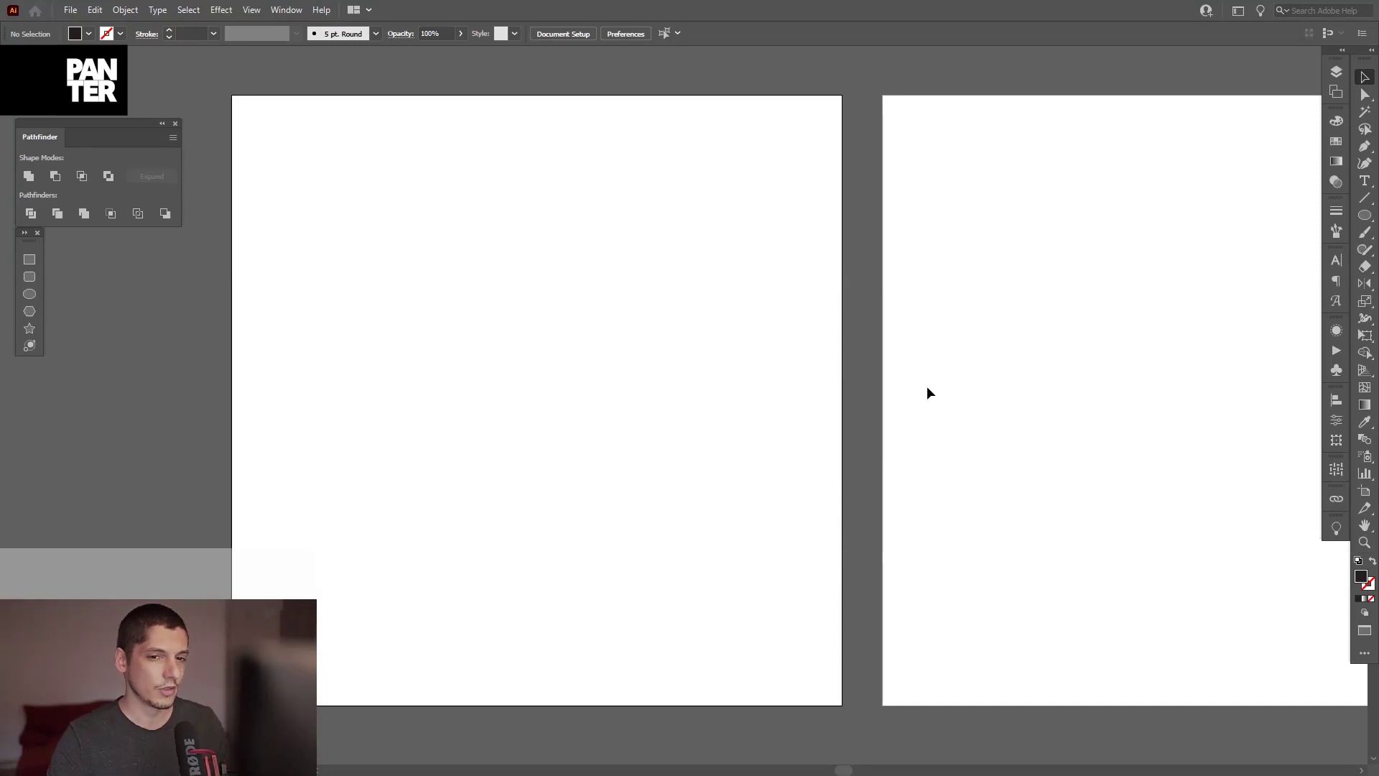
Draw a circle, offset a copy, subtract it with Minus Front, and enlarge the resulting crescent.
{"action": "left_click_drag", "start_coordinate": [927, 386], "coordinate": [1090, 403]}
{"action": "left_click", "coordinate": [29, 294]}
{"action": "left_click_drag", "start_coordinate": [630, 280], "coordinate": [692, 302]}
{"action": "left_click_drag", "start_coordinate": [733, 375], "coordinate": [652, 348]}
{"action": "left_click", "coordinate": [56, 185]}
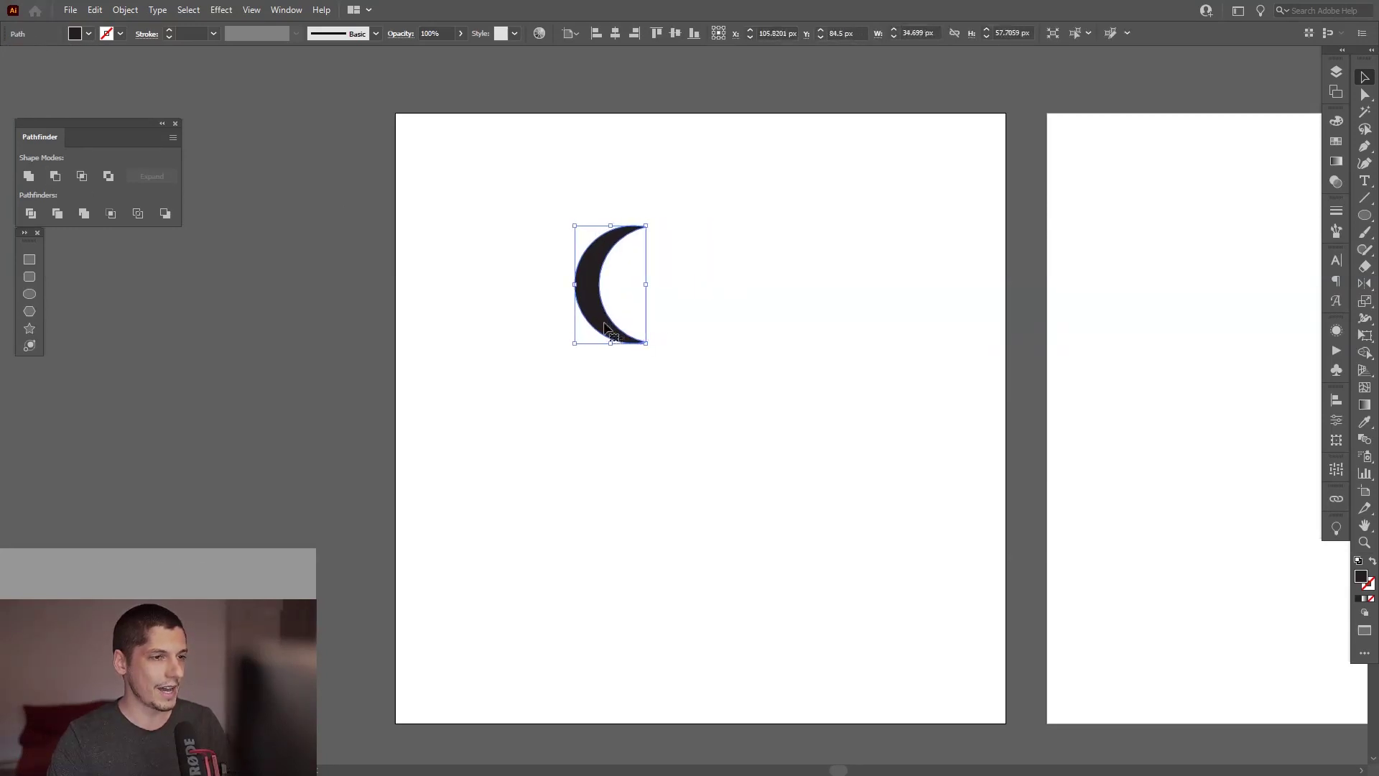
{"action": "left_click_drag", "start_coordinate": [578, 320], "coordinate": [591, 311]}
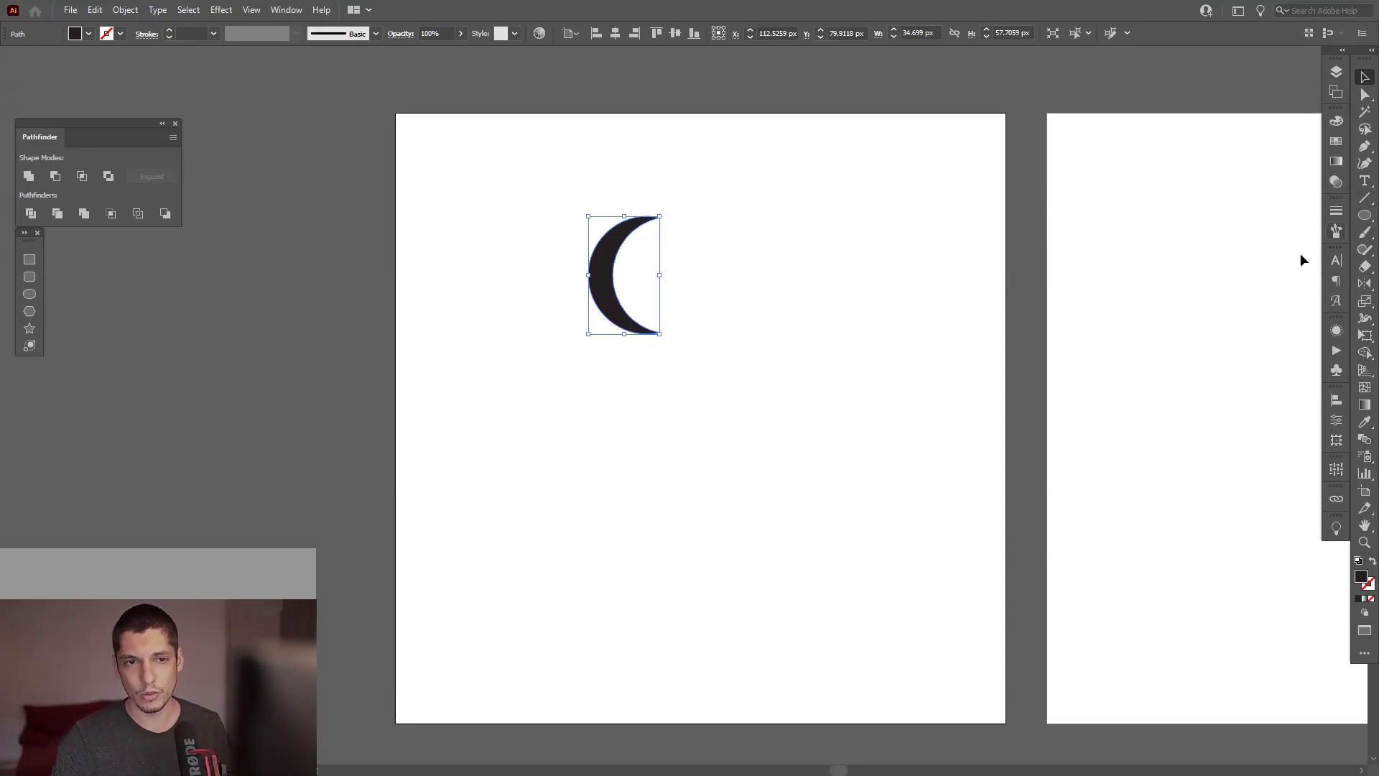
Pick the Rotate tool from the rotate/reflect group, then return to the Selection tool.
{"action": "key", "text": "r"}
{"action": "left_click", "coordinate": [1360, 287]}
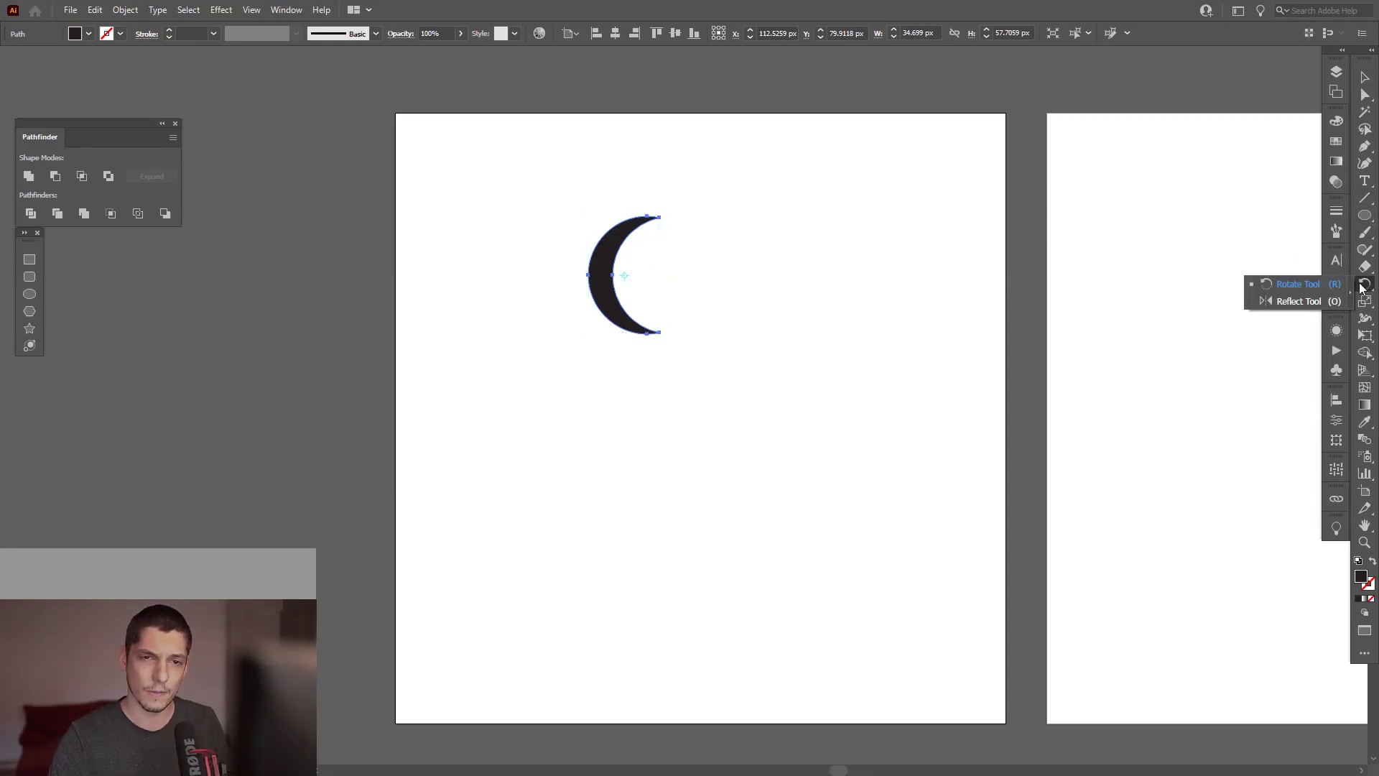
{"action": "left_click", "coordinate": [1310, 286]}
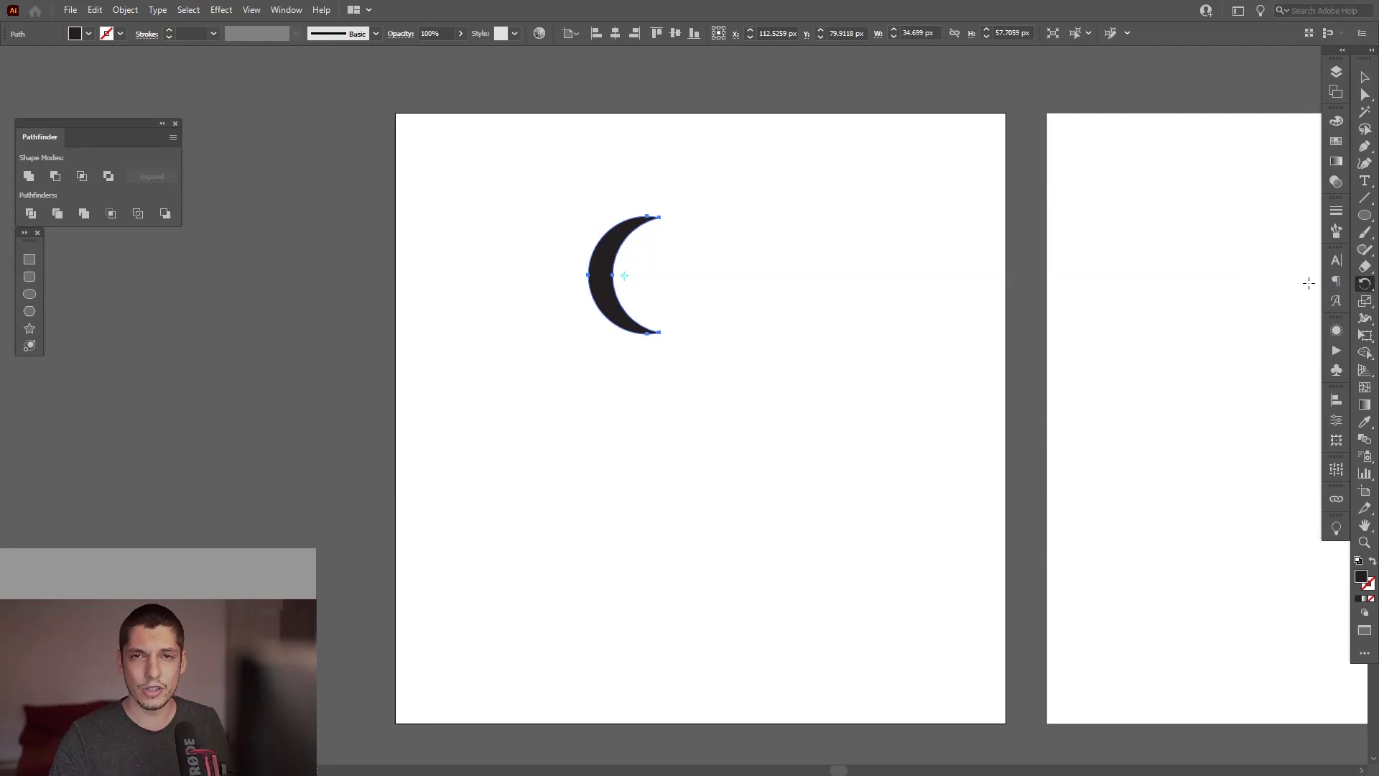
{"action": "left_click", "coordinate": [1365, 77]}
Apply Object > Repeat > Radial to the crescent and move the eight-crescent swirl down-right.
{"action": "left_click", "coordinate": [132, 9]}
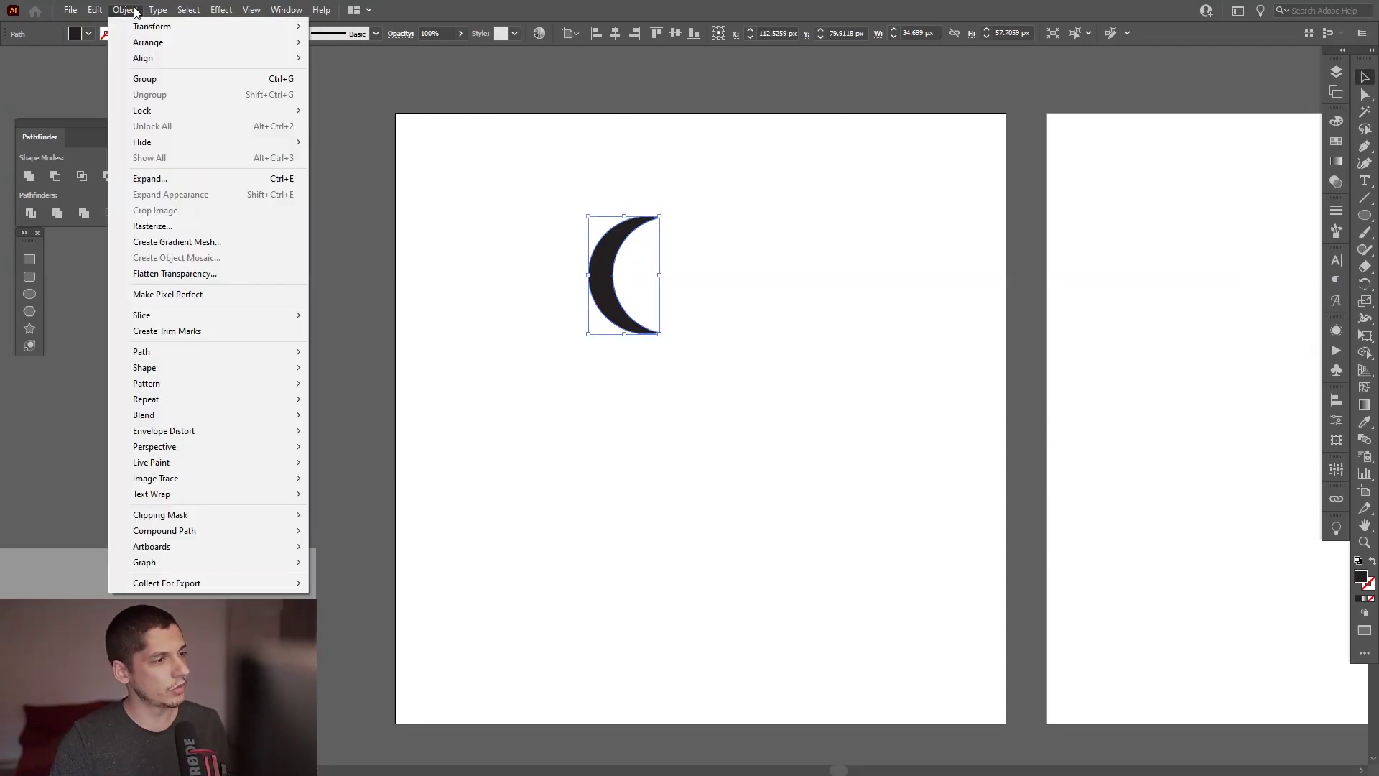
{"action": "mouse_move", "coordinate": [168, 397]}
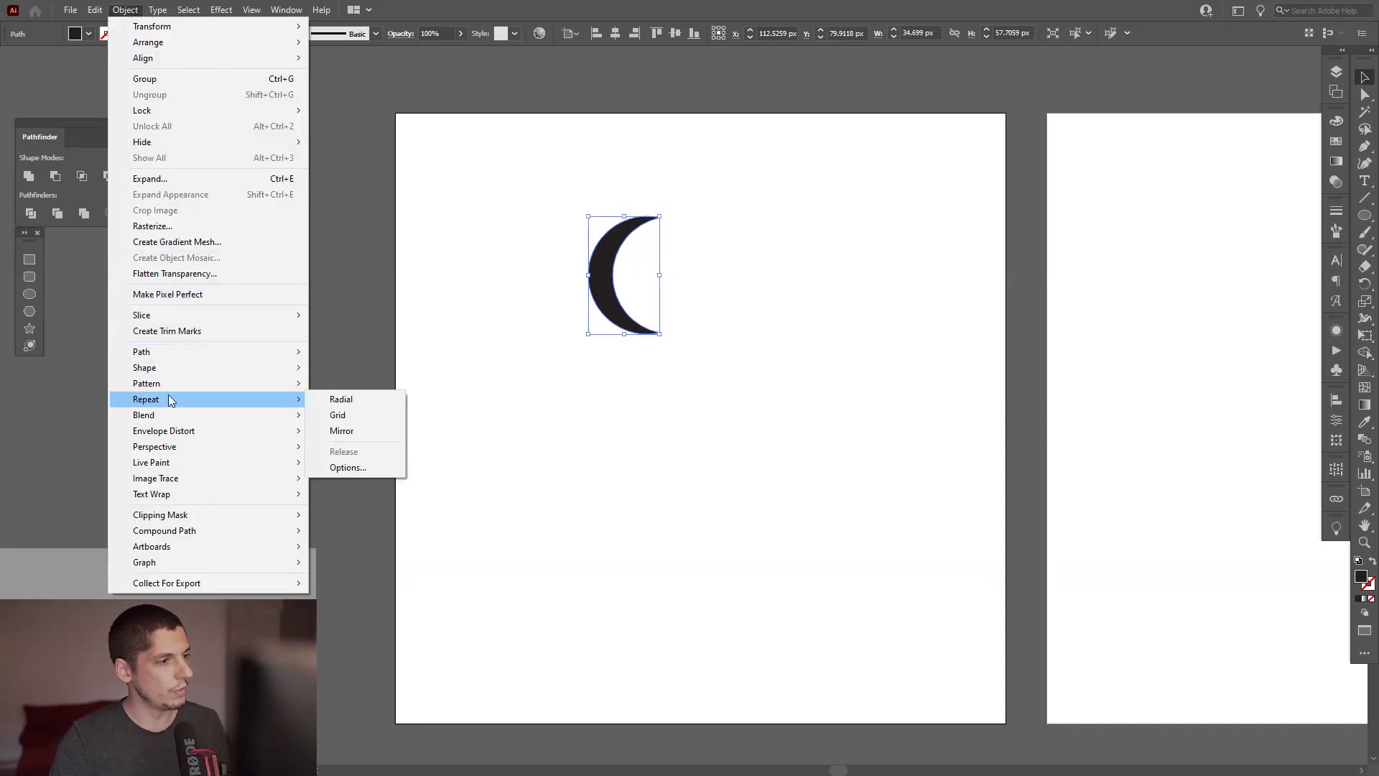
{"action": "left_click", "coordinate": [353, 398]}
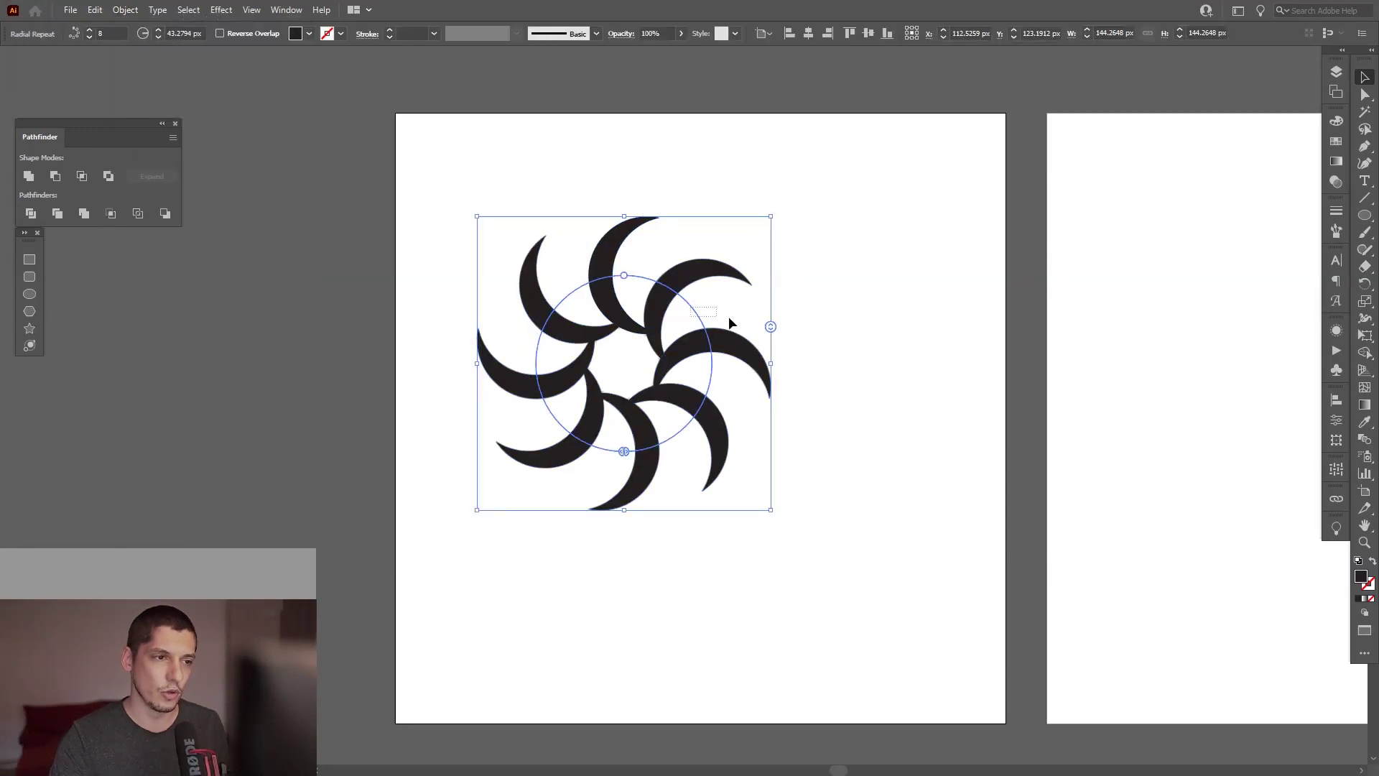
{"action": "left_click", "coordinate": [757, 321]}
{"action": "left_click", "coordinate": [660, 336]}
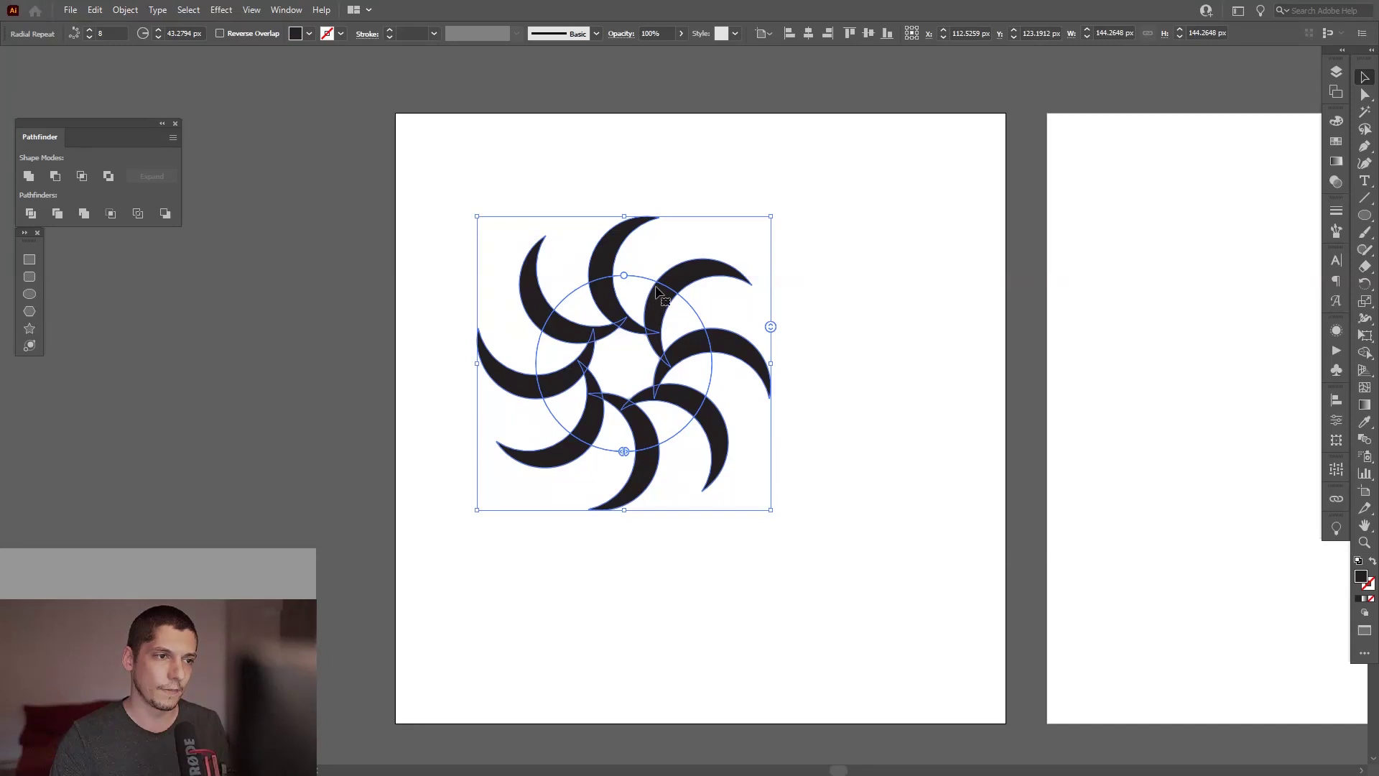
{"action": "left_click_drag", "start_coordinate": [657, 289], "coordinate": [725, 330]}
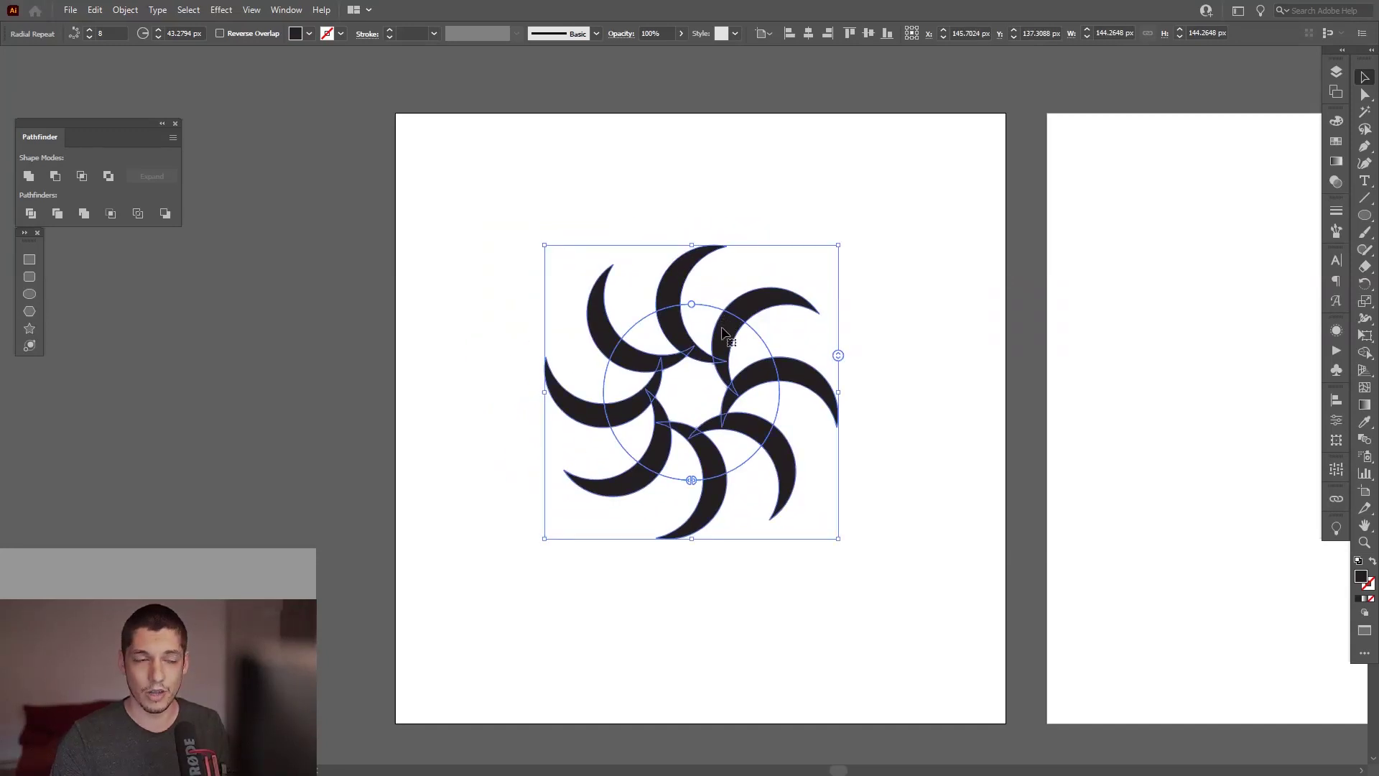
{"action": "scroll", "coordinate": [718, 391], "scroll_direction": "up", "scroll_amount": 2}
{"action": "key", "text": "space"}
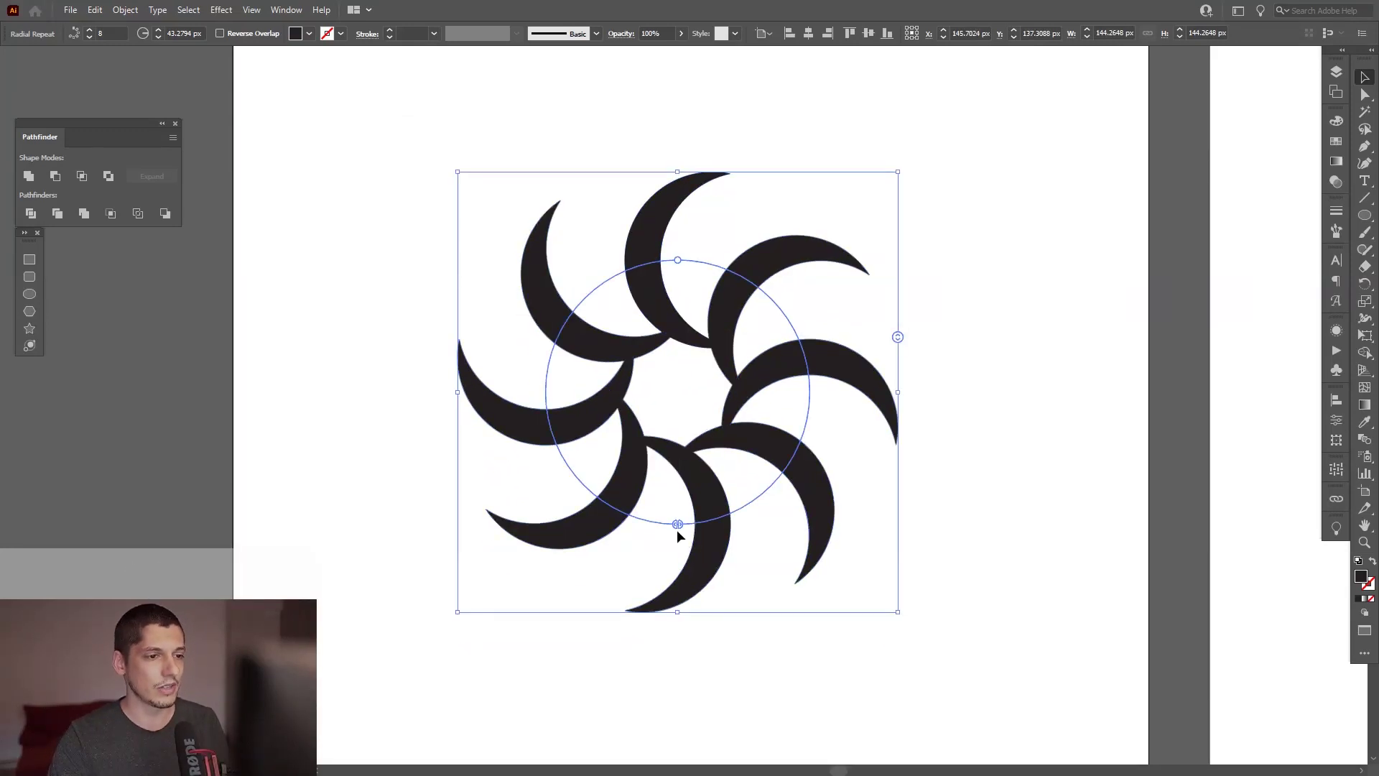
Set the radial repeat to 16 crescents and widen its radius to about 54 px.
{"action": "left_click_drag", "start_coordinate": [678, 524], "coordinate": [751, 492]}
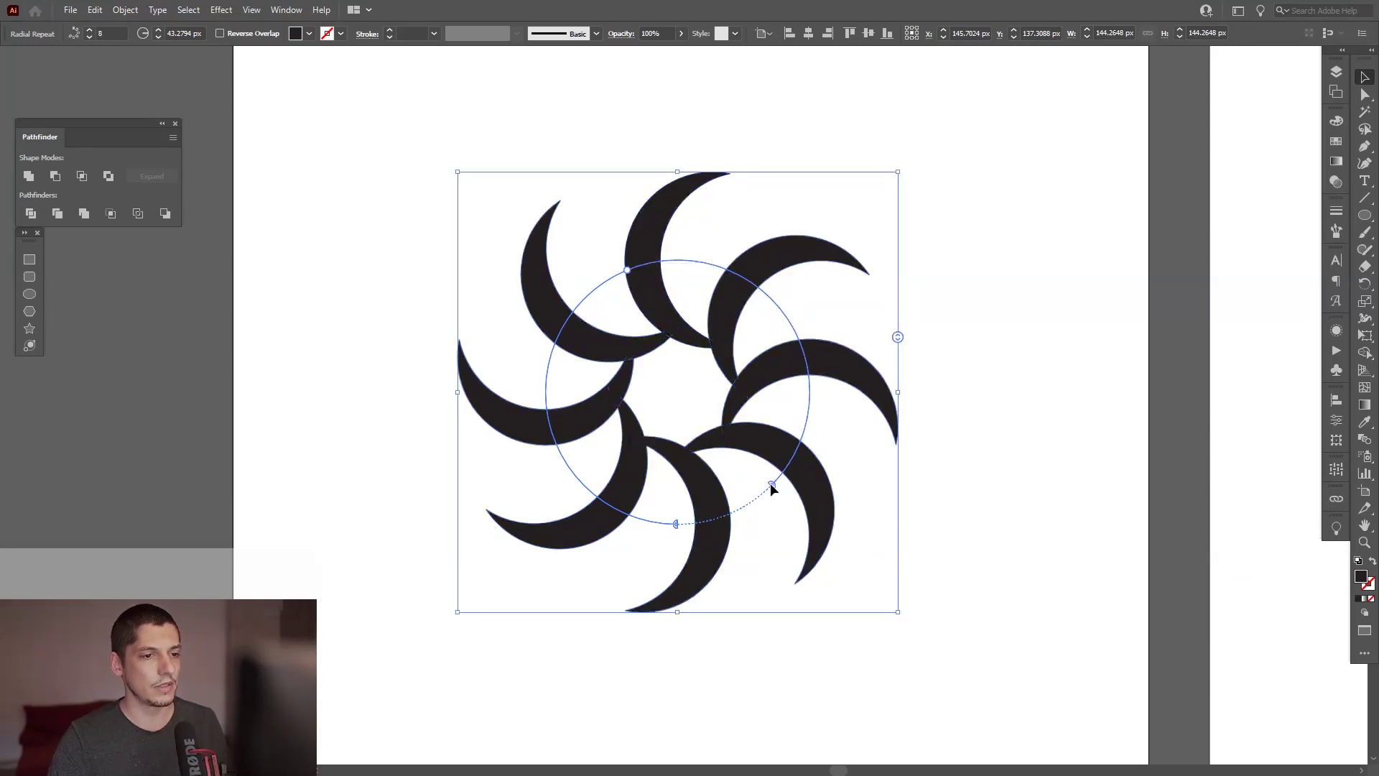
{"action": "left_click_drag", "start_coordinate": [898, 337], "coordinate": [903, 292]}
{"action": "left_click_drag", "start_coordinate": [681, 524], "coordinate": [582, 485]}
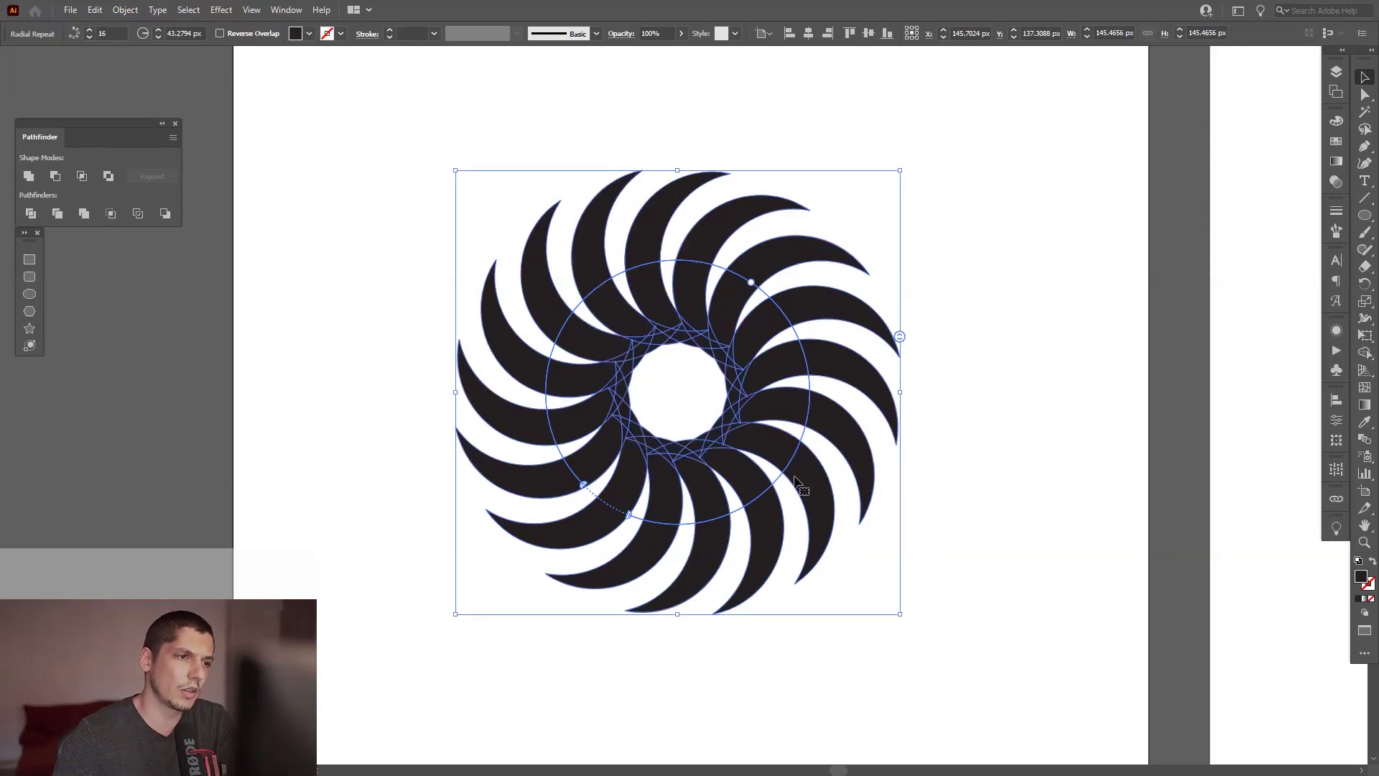
{"action": "left_click_drag", "start_coordinate": [752, 284], "coordinate": [811, 297]}
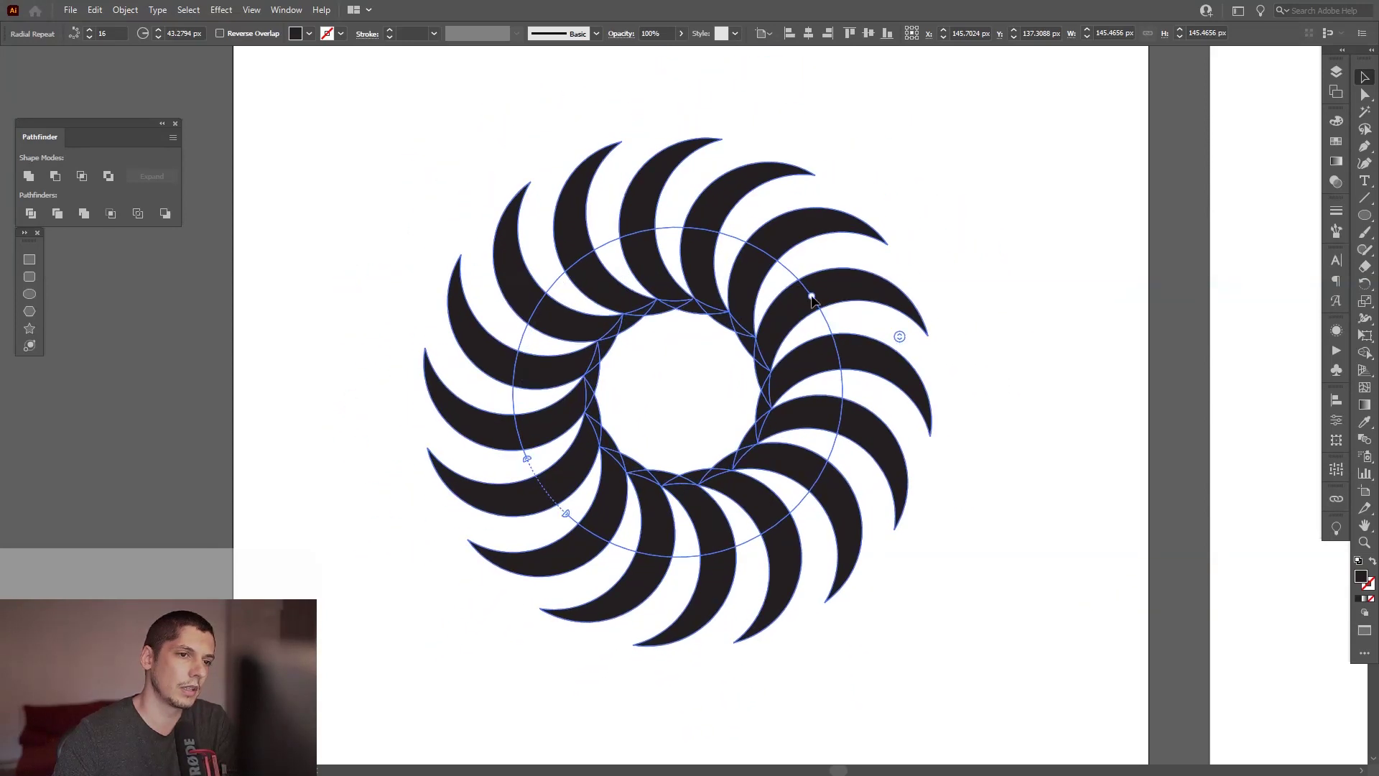
Rotate the original crescent in isolation mode so all 16 copies form a scalloped black ring.
{"action": "double_click", "coordinate": [856, 288]}
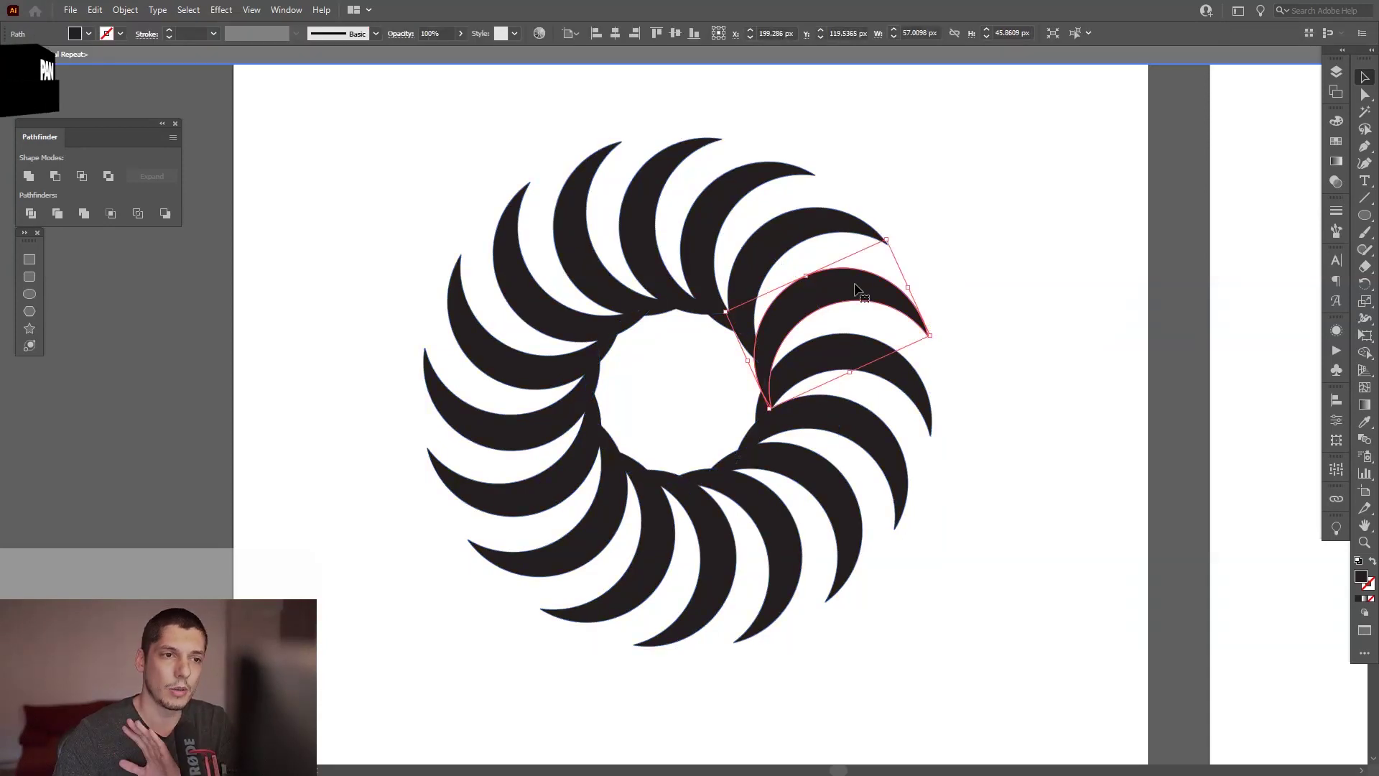
{"action": "left_click_drag", "start_coordinate": [888, 232], "coordinate": [907, 273]}
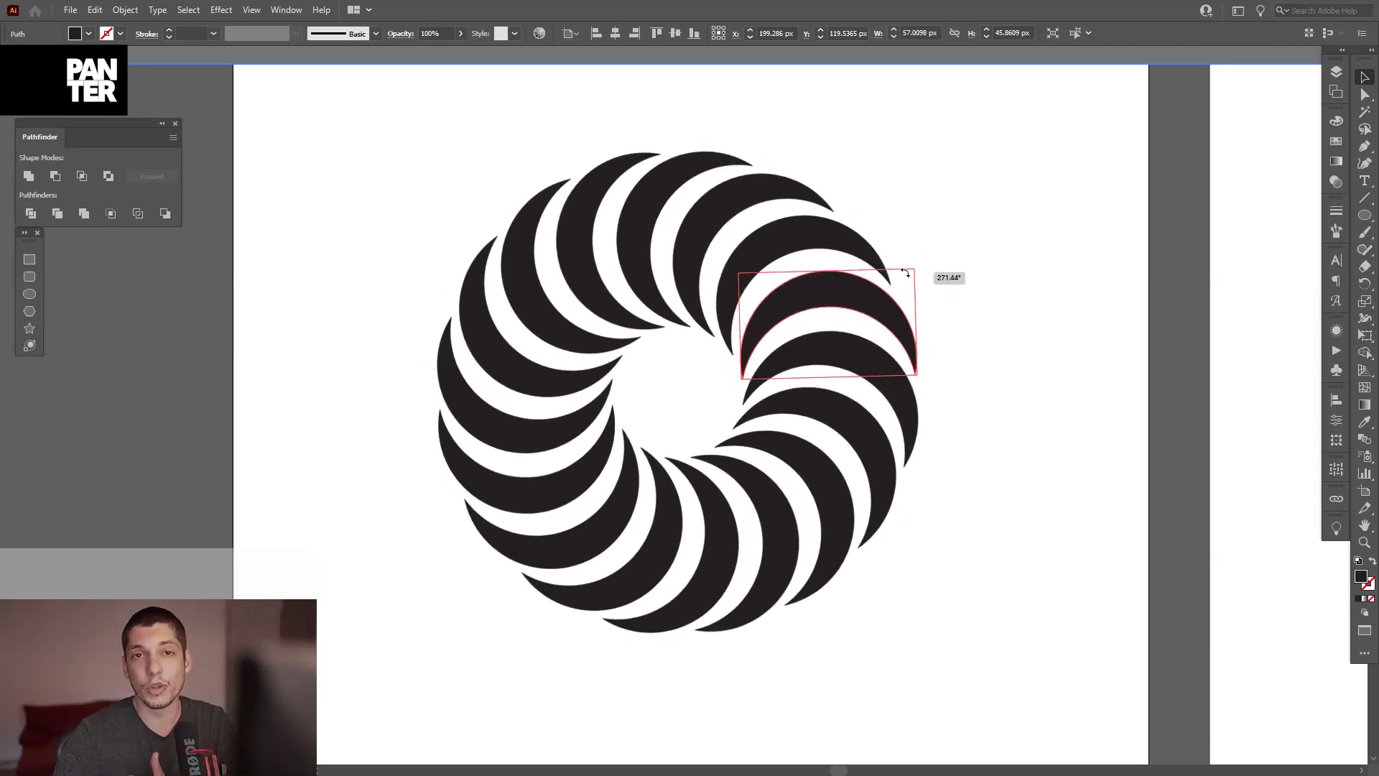
{"action": "mouse_move", "coordinate": [906, 273]}
{"action": "left_mouse_down"}
{"action": "mouse_move", "coordinate": [901, 314]}
{"action": "mouse_move", "coordinate": [903, 299]}
{"action": "left_mouse_up"}
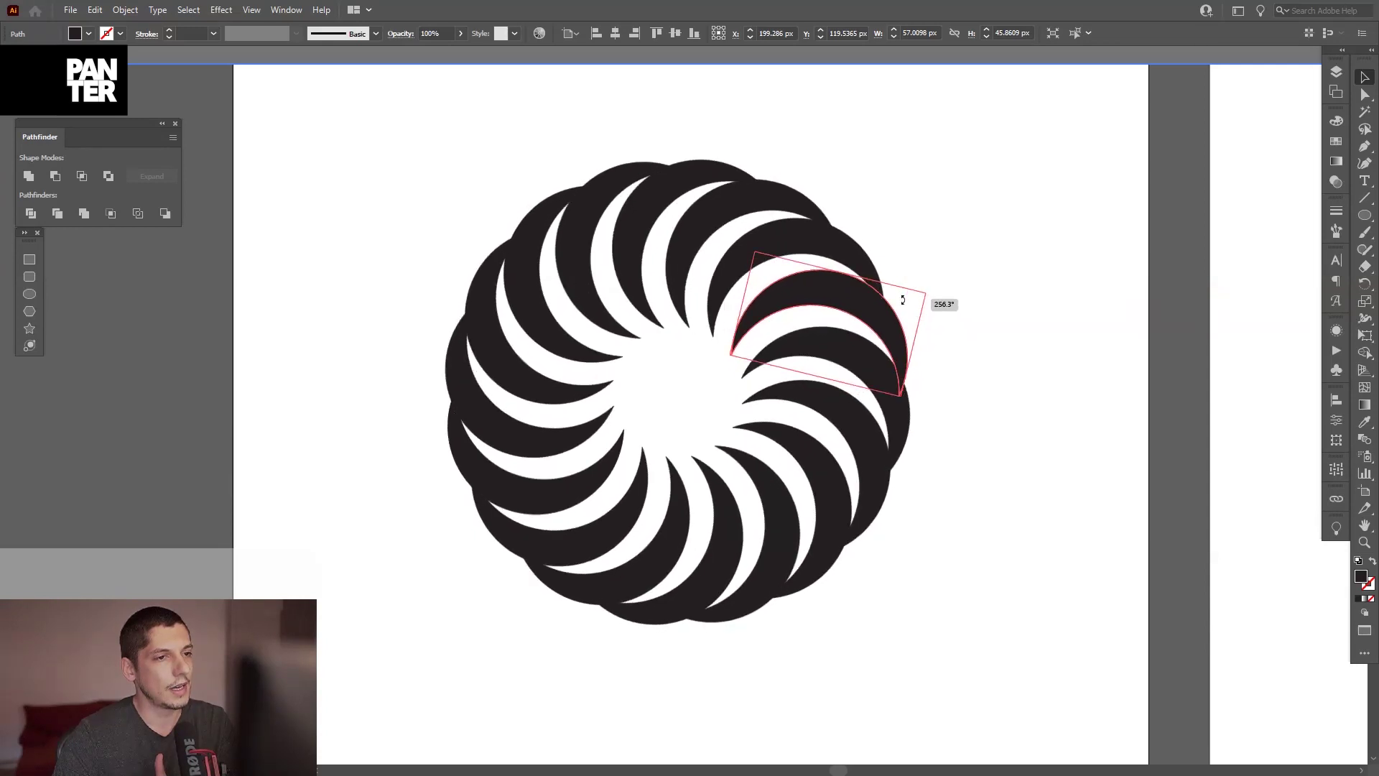
{"action": "left_click", "coordinate": [995, 296]}
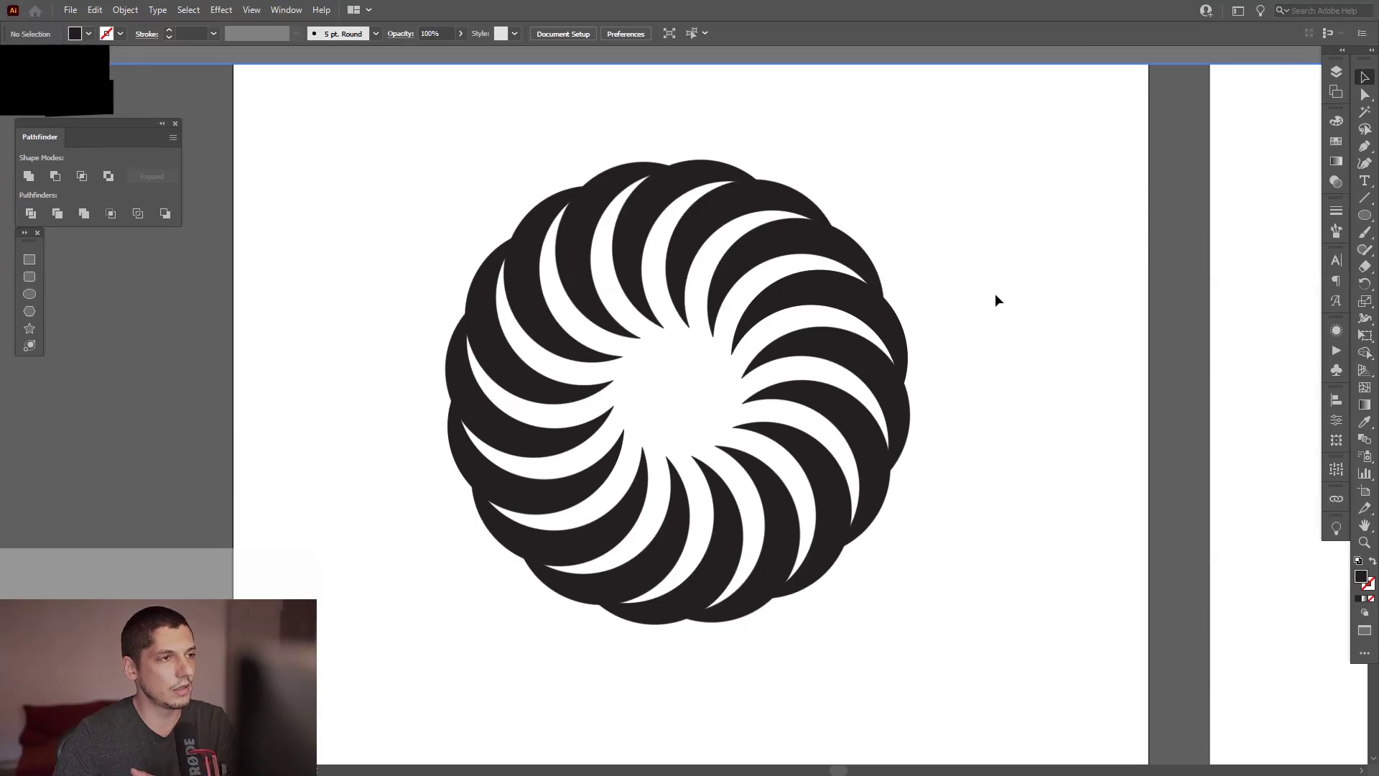
{"action": "left_click", "coordinate": [839, 381]}
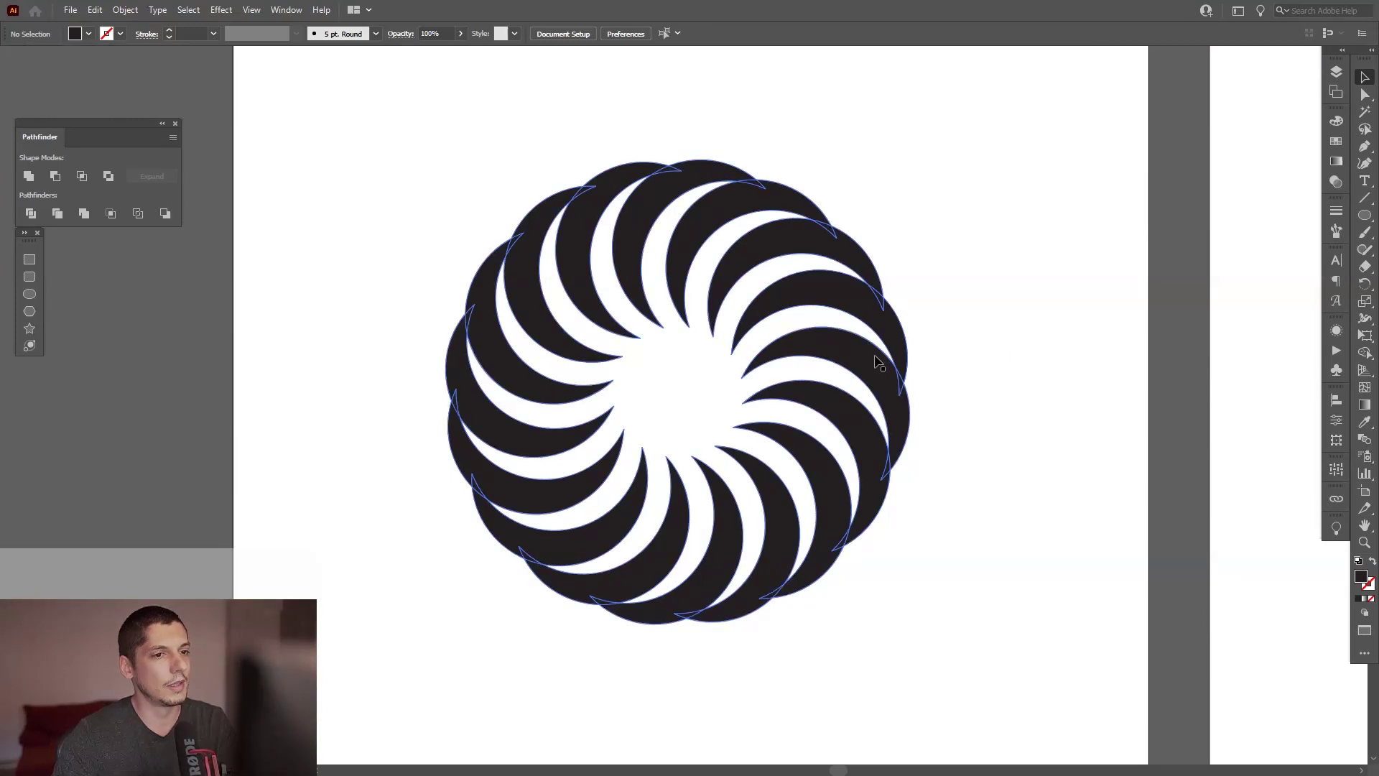
{"action": "left_click", "coordinate": [1015, 386]}
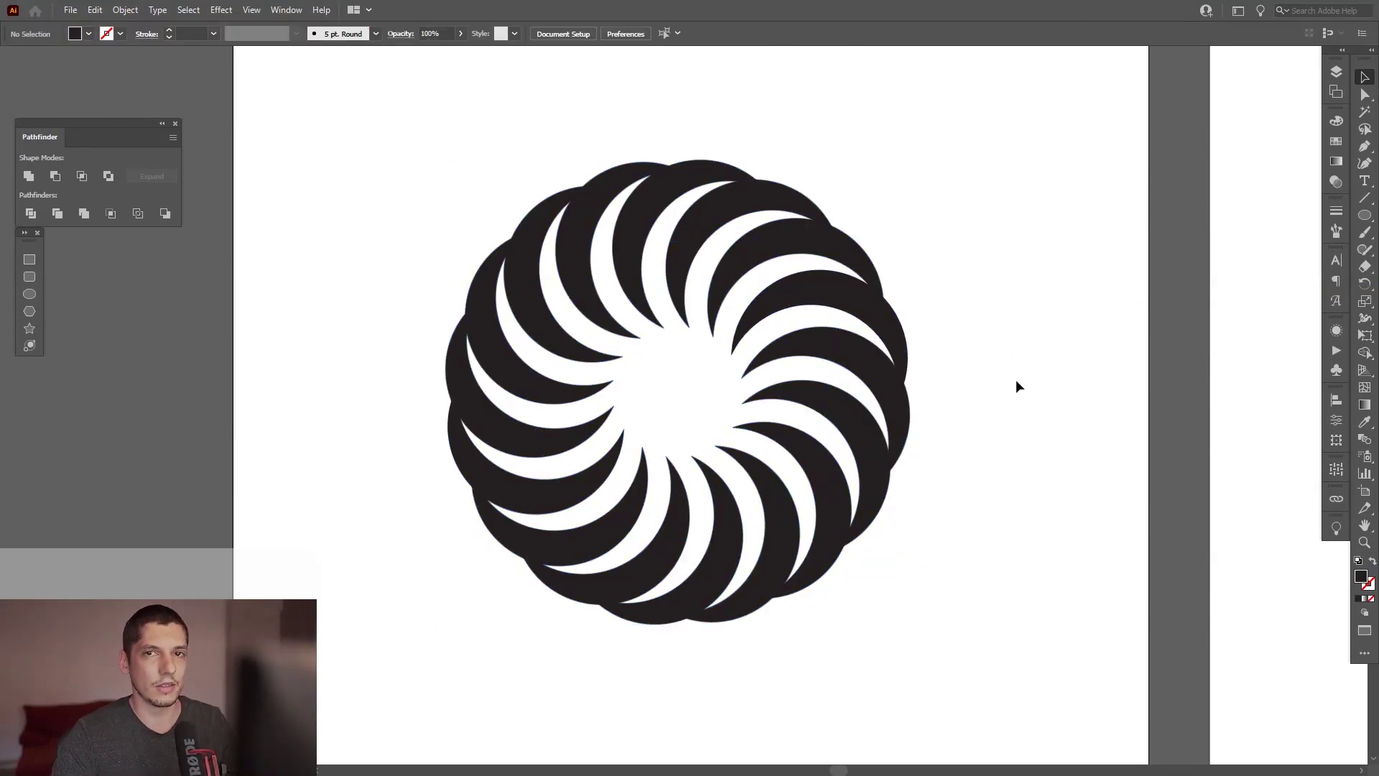
{"action": "scroll", "coordinate": [1012, 403], "scroll_direction": "down", "scroll_amount": 2}
{"action": "left_click_drag", "start_coordinate": [1093, 418], "coordinate": [717, 403]}
{"action": "scroll", "coordinate": [622, 430], "scroll_direction": "up", "scroll_amount": 2}
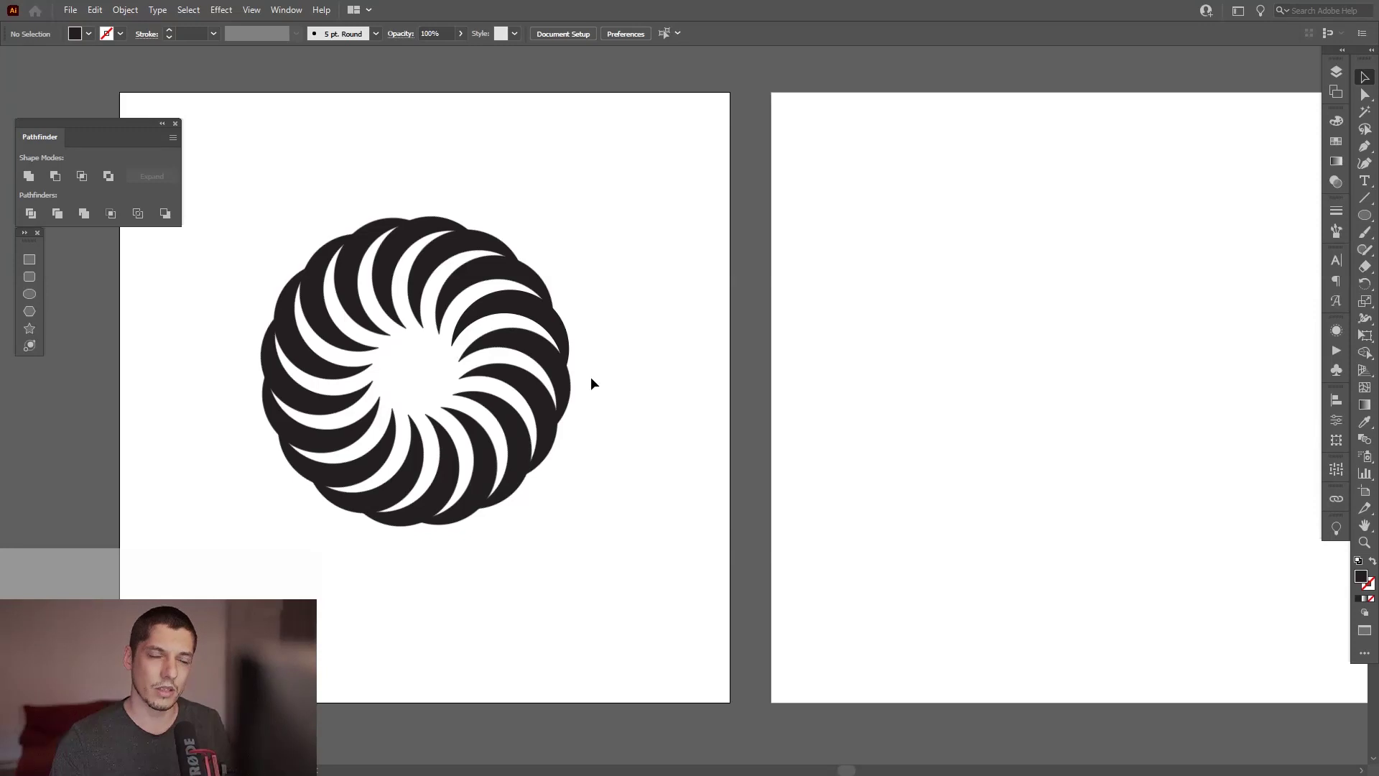
Draw a square on the empty middle artboard.
{"action": "left_click_drag", "start_coordinate": [967, 366], "coordinate": [807, 385]}
{"action": "scroll", "coordinate": [1010, 428], "scroll_direction": "up", "scroll_amount": 2}
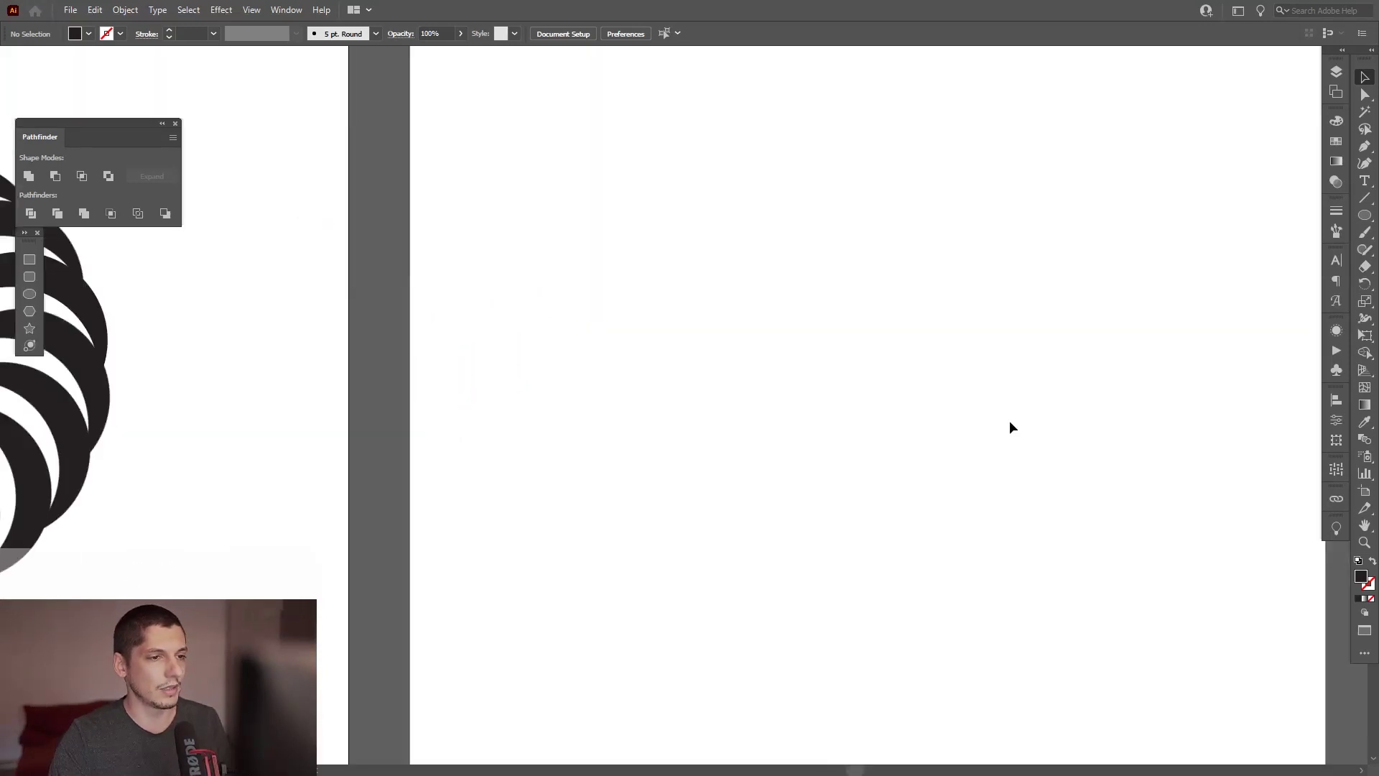
{"action": "left_click_drag", "start_coordinate": [1010, 427], "coordinate": [987, 403]}
{"action": "scroll", "coordinate": [988, 403], "scroll_direction": "down", "scroll_amount": 2}
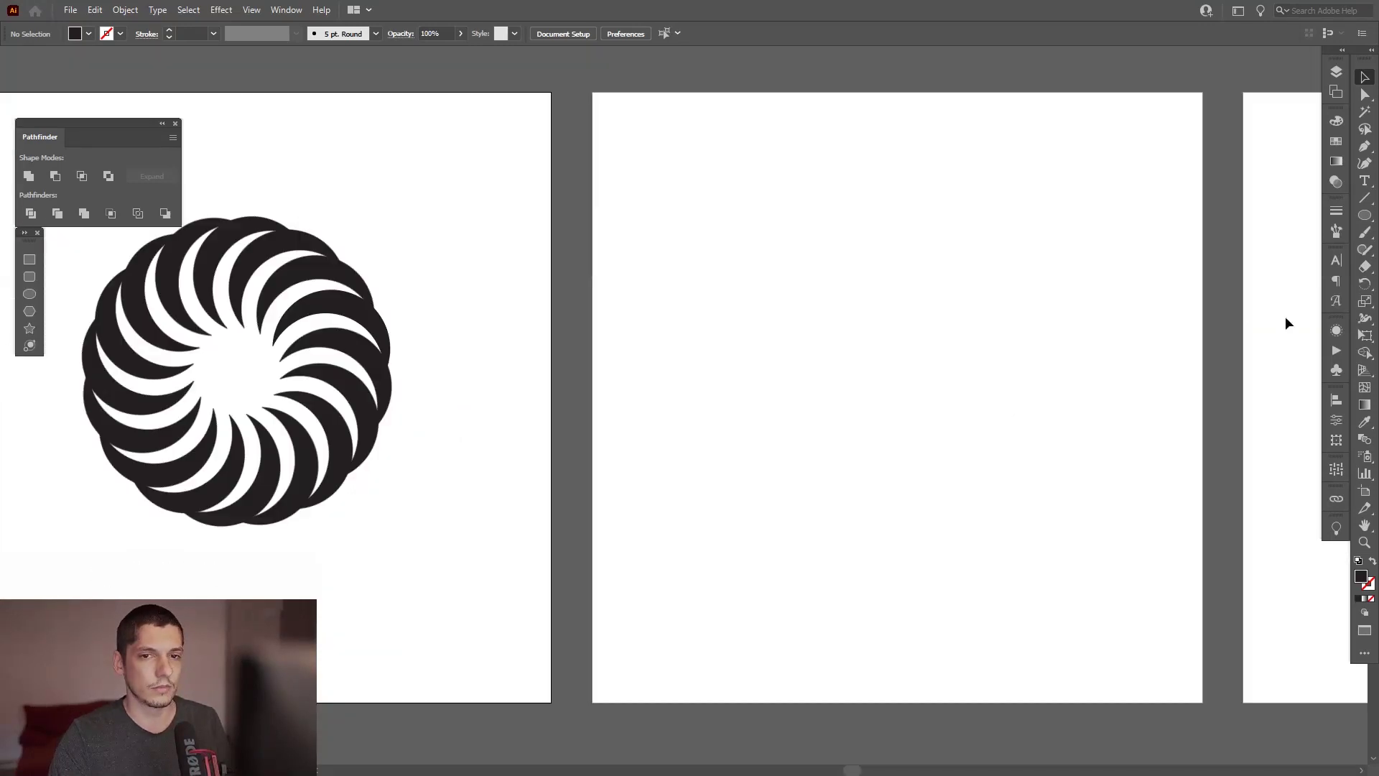
{"action": "left_click", "coordinate": [1364, 285]}
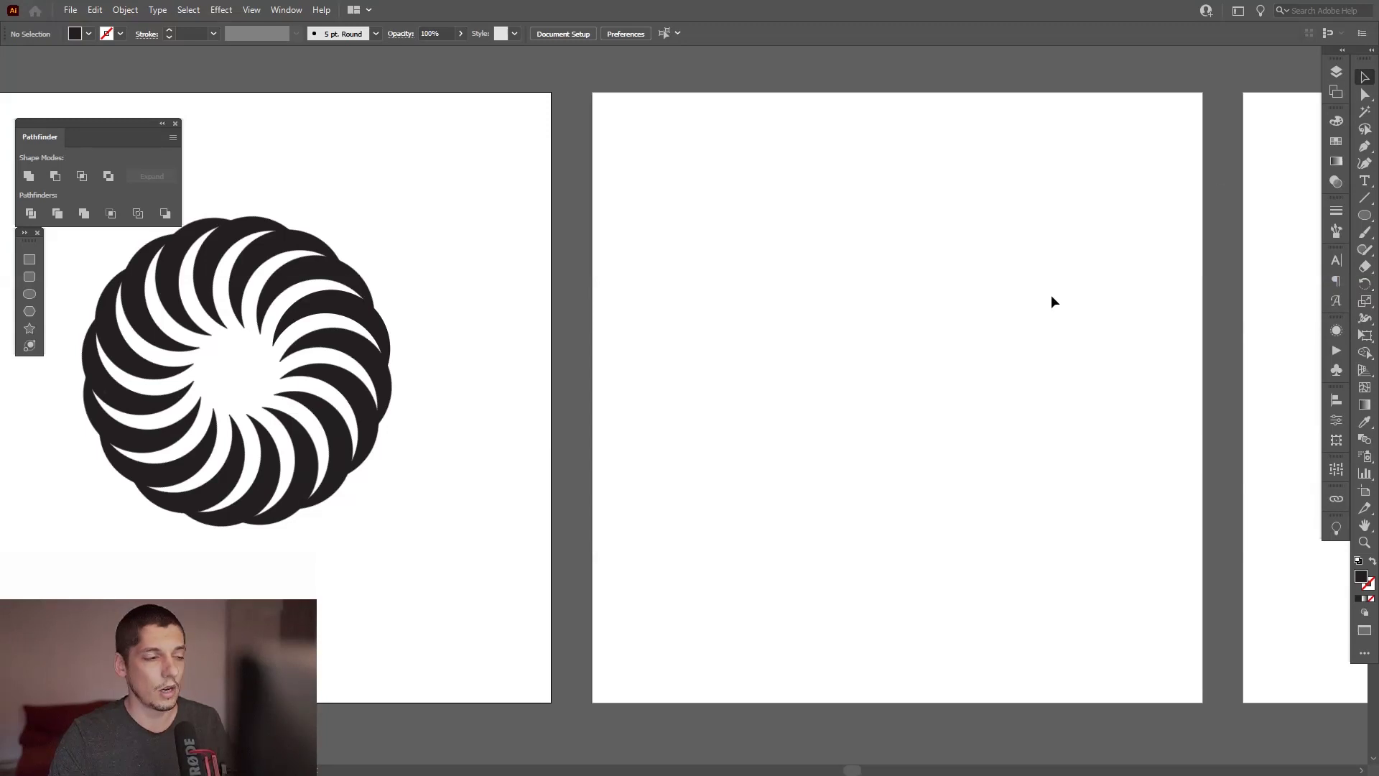
{"action": "left_click_drag", "start_coordinate": [781, 370], "coordinate": [691, 341]}
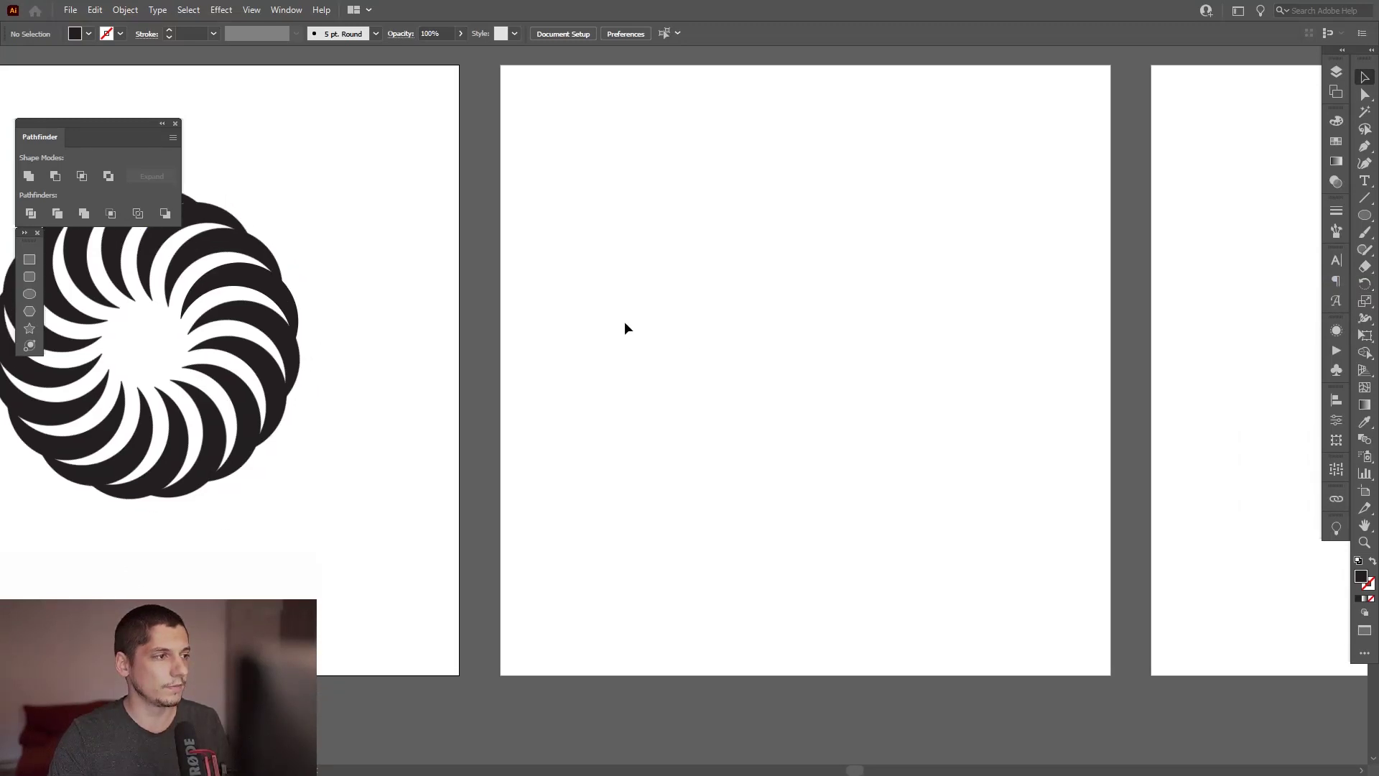
{"action": "left_click", "coordinate": [24, 260]}
{"action": "left_click_drag", "start_coordinate": [826, 253], "coordinate": [903, 331]}
Fully round the square's top-right and bottom-left corners into a leaf-shaped petal.
{"action": "key", "text": "a"}
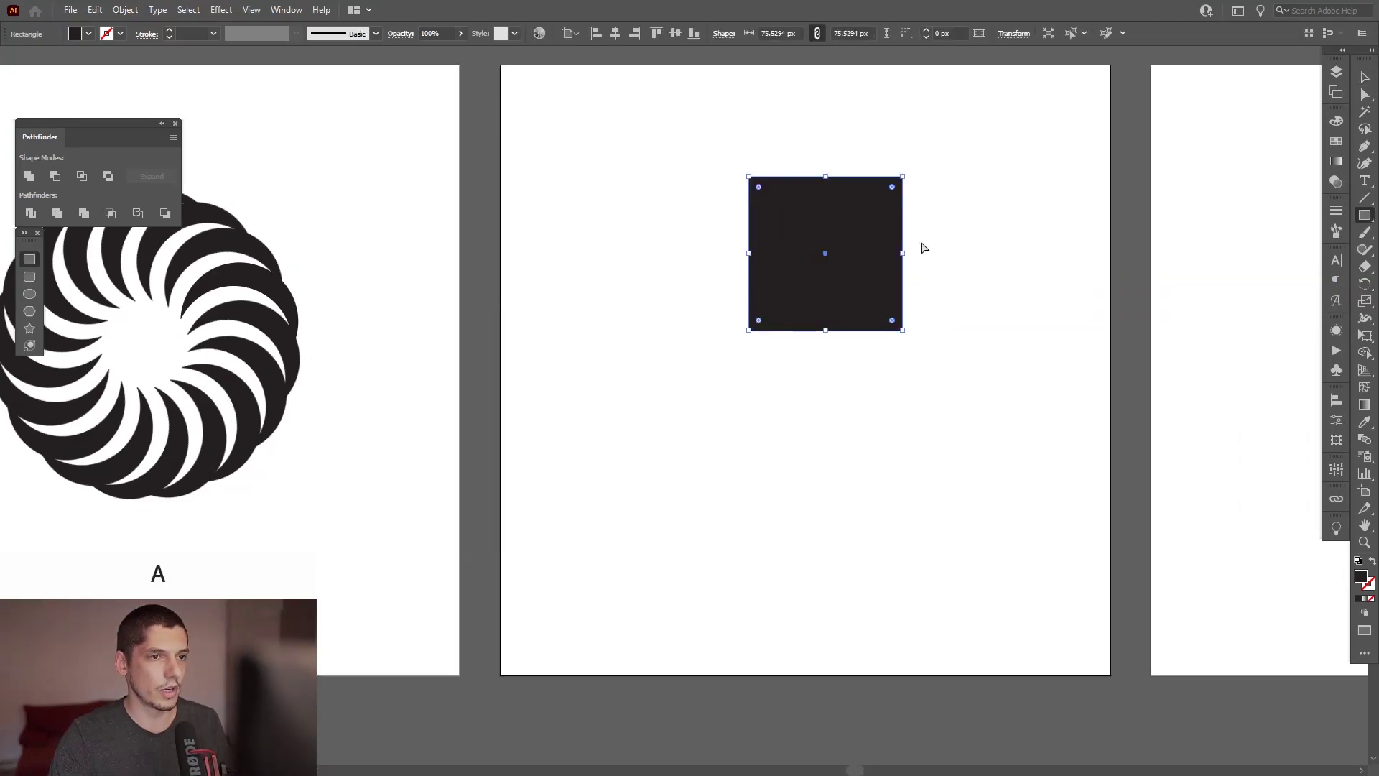
{"action": "left_click_drag", "start_coordinate": [948, 155], "coordinate": [848, 224]}
{"action": "left_click", "coordinate": [750, 331], "text": "shift"}
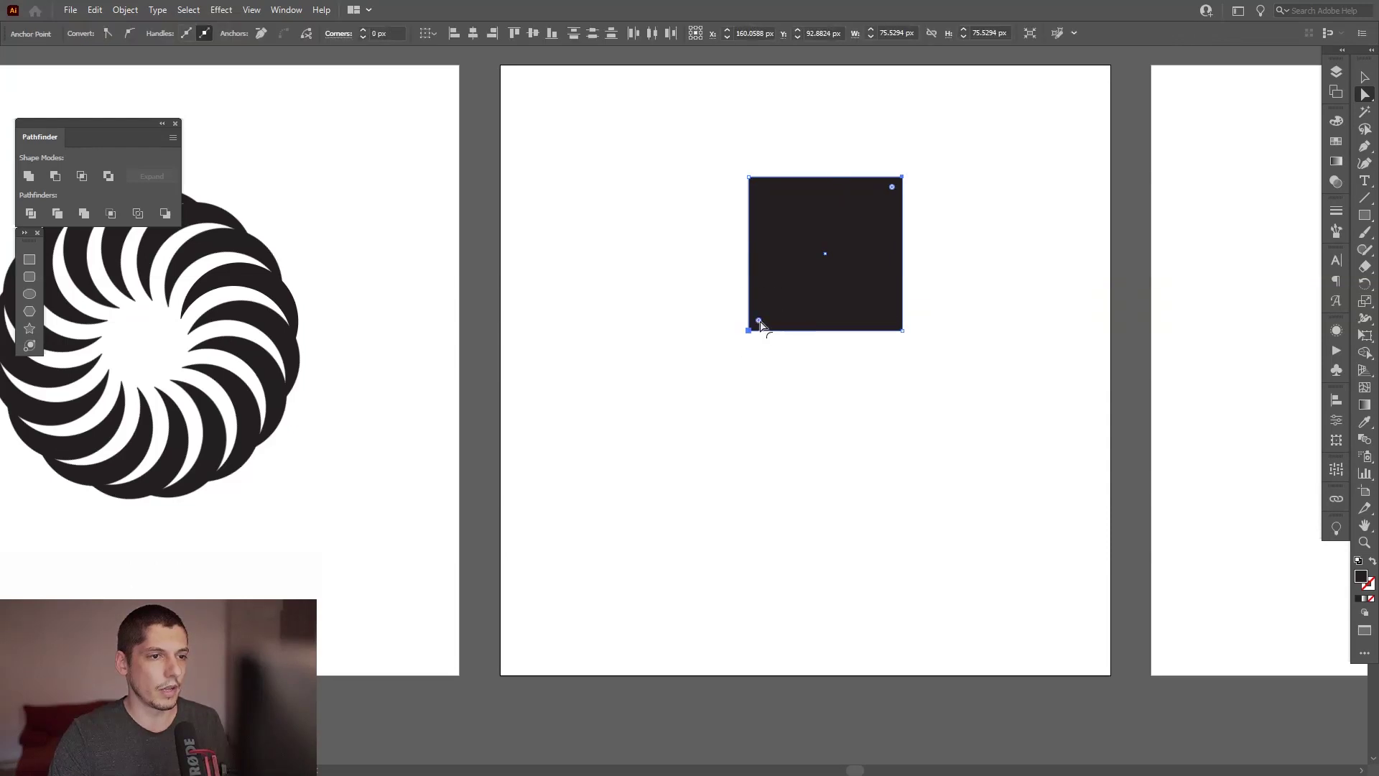
{"action": "left_click_drag", "start_coordinate": [759, 321], "coordinate": [838, 271]}
{"action": "key", "text": "v"}
{"action": "scroll", "coordinate": [934, 265], "scroll_direction": "up", "scroll_amount": 1}
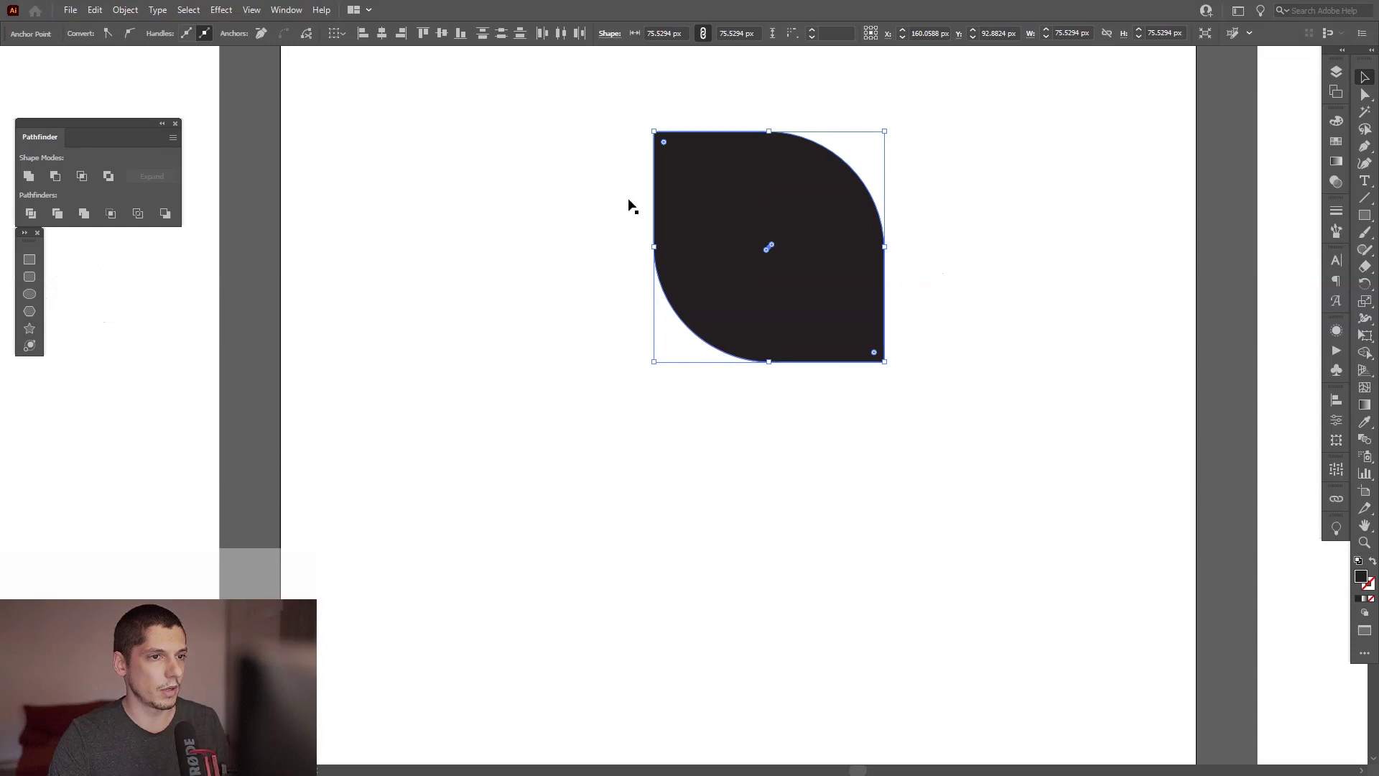
{"action": "left_click", "coordinate": [32, 173]}
Reflect a copy of the petal below, shrink it proportionally, and group both petals.
{"action": "left_click_drag", "start_coordinate": [1365, 283], "coordinate": [1314, 304]}
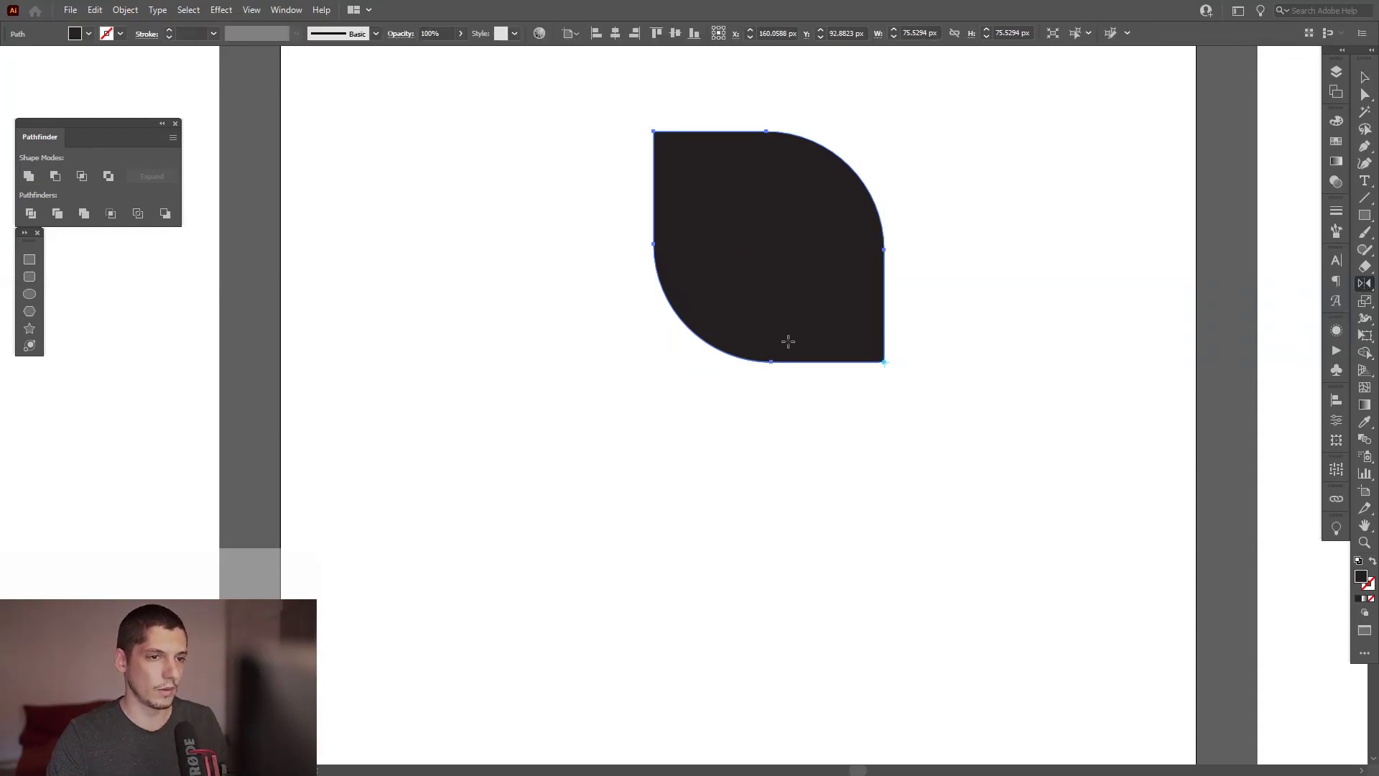
{"action": "left_click", "coordinate": [885, 360], "text": "alt"}
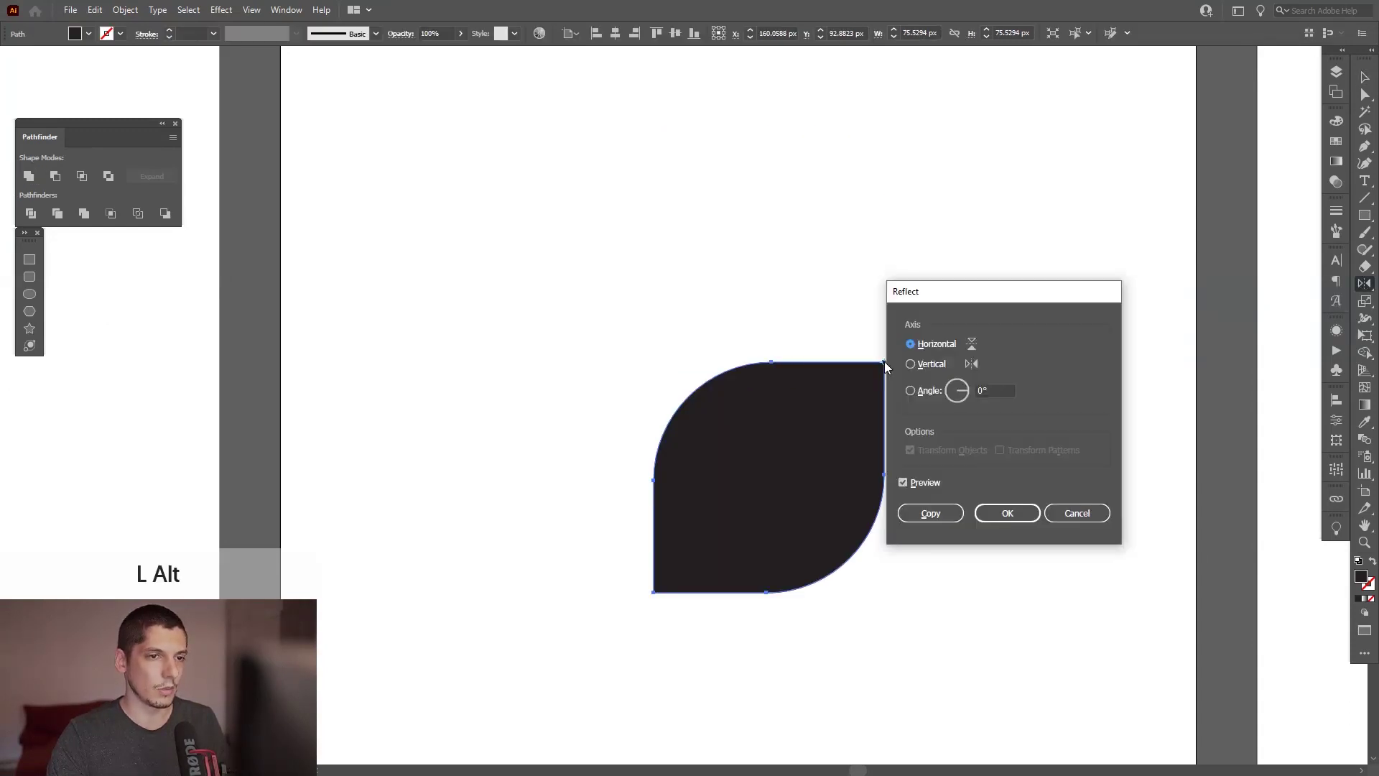
{"action": "left_click", "coordinate": [927, 511]}
{"action": "key", "text": "v"}
{"action": "left_click", "coordinate": [976, 446]}
{"action": "left_click", "coordinate": [666, 593], "text": "shift"}
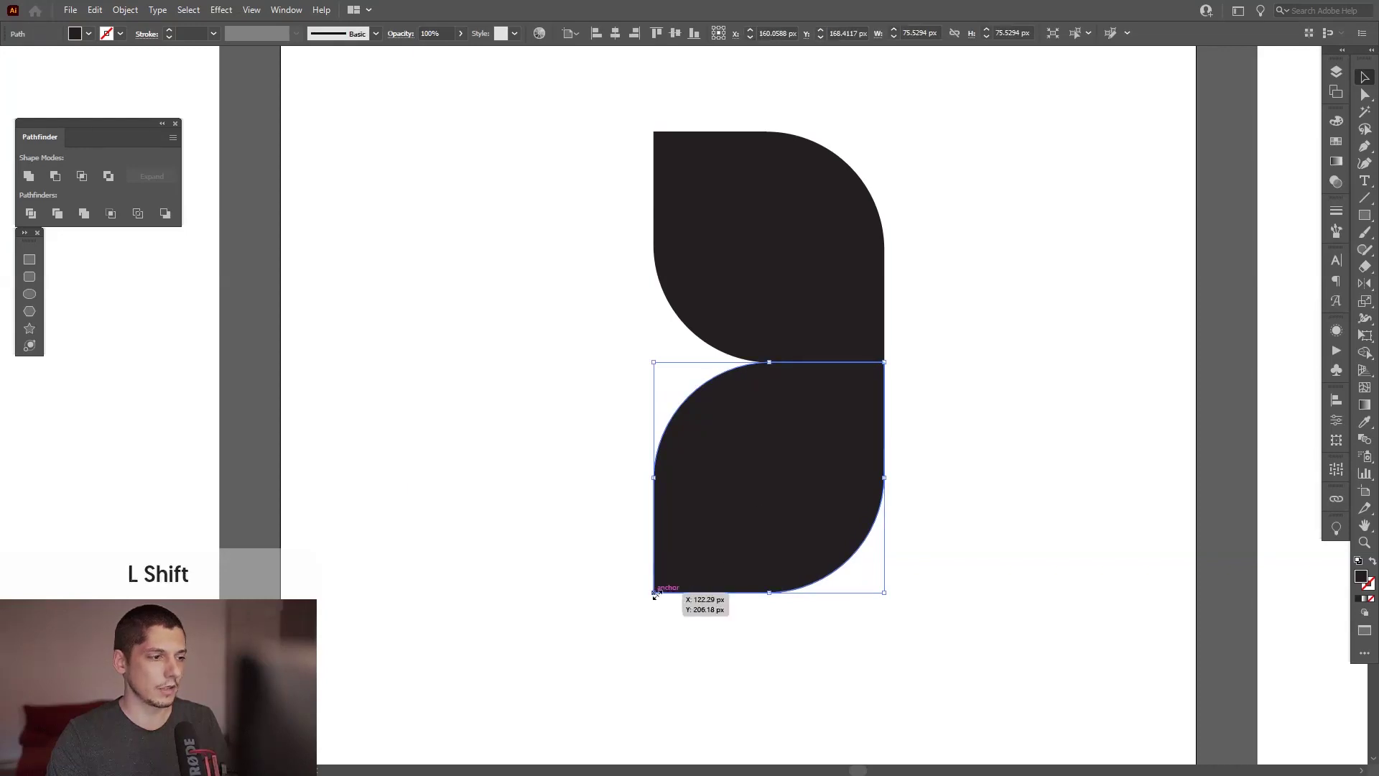
{"action": "left_click_drag", "start_coordinate": [657, 590], "coordinate": [734, 511]}
{"action": "left_click_drag", "start_coordinate": [909, 548], "coordinate": [681, 219]}
{"action": "key", "text": "ctrl+g"}
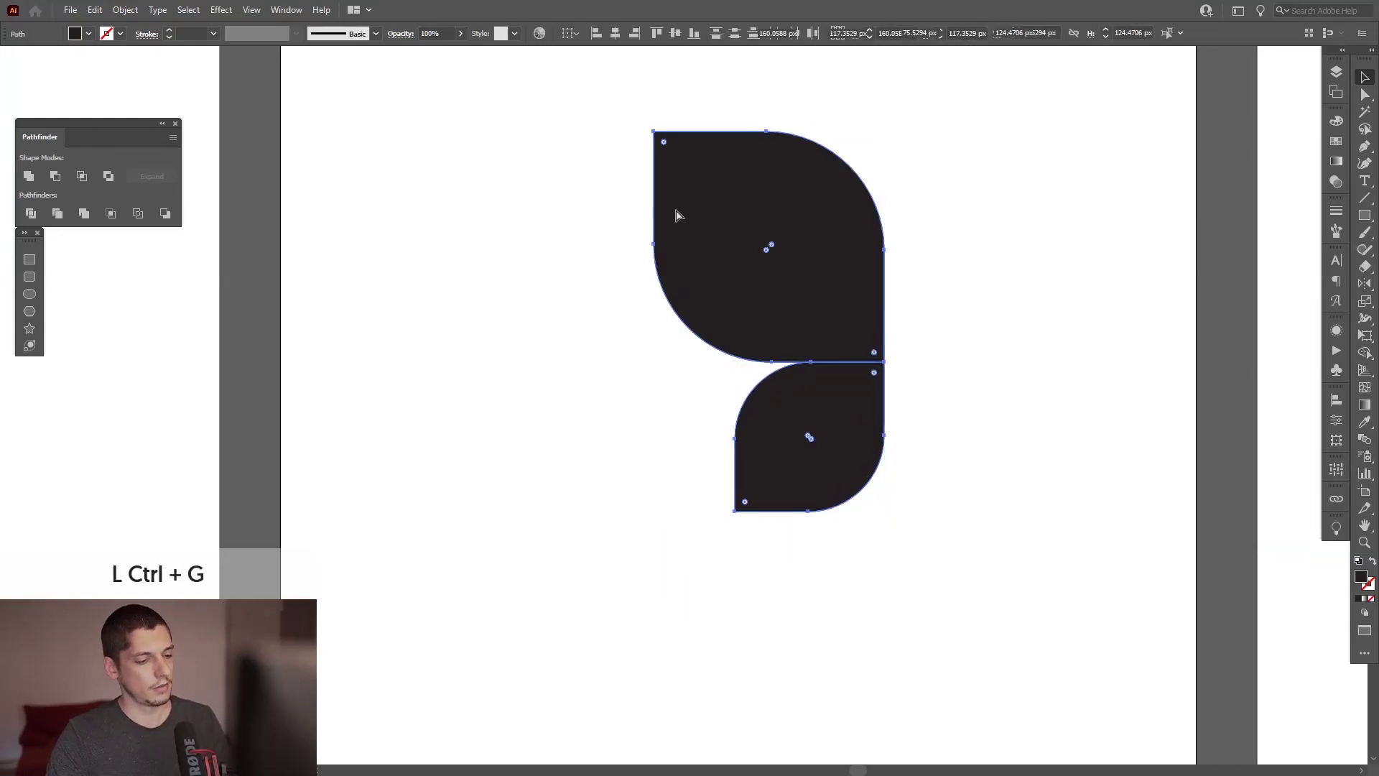
Move and scale the petal group, then apply Object > Repeat > Mirror to form a butterfly.
{"action": "left_click_drag", "start_coordinate": [774, 291], "coordinate": [628, 301]}
{"action": "left_click_drag", "start_coordinate": [739, 331], "coordinate": [715, 332]}
{"action": "left_click", "coordinate": [126, 10]}
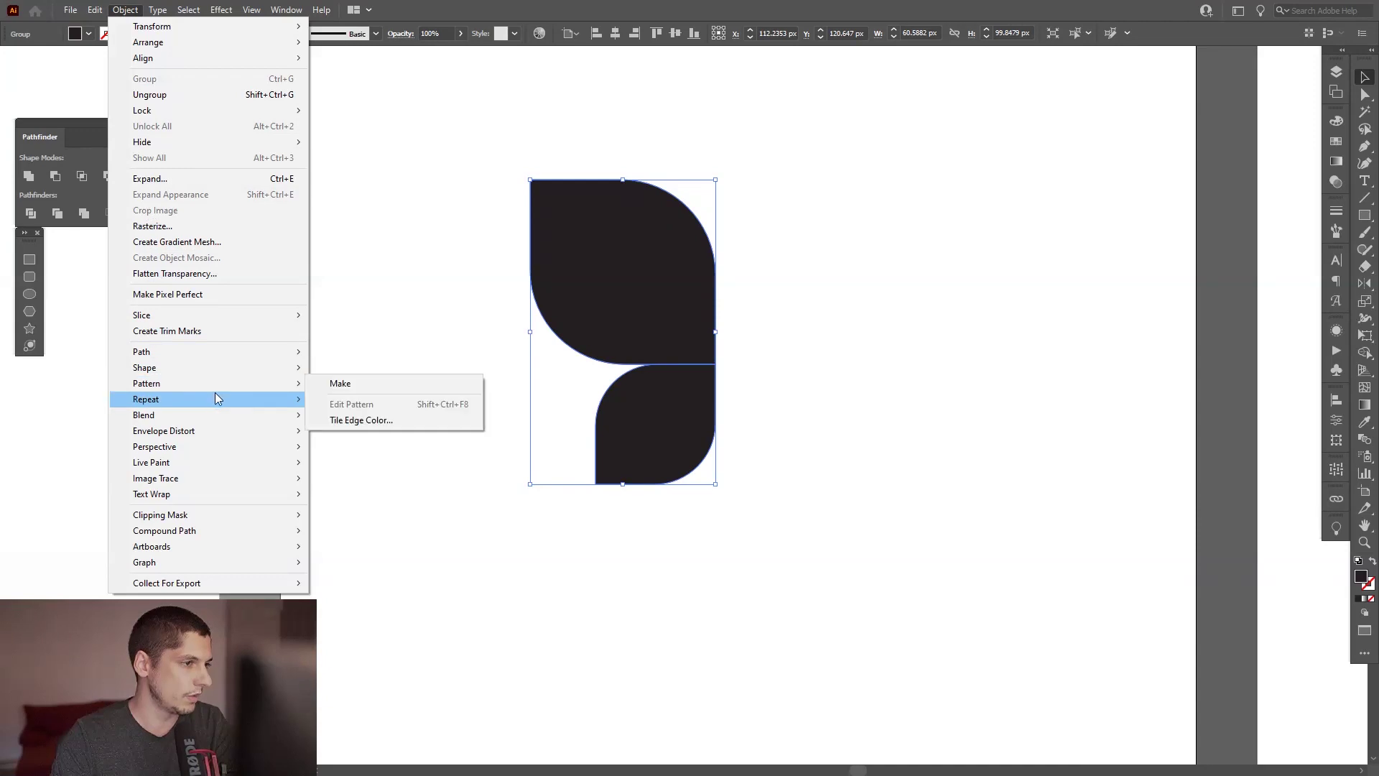
{"action": "mouse_move", "coordinate": [218, 398]}
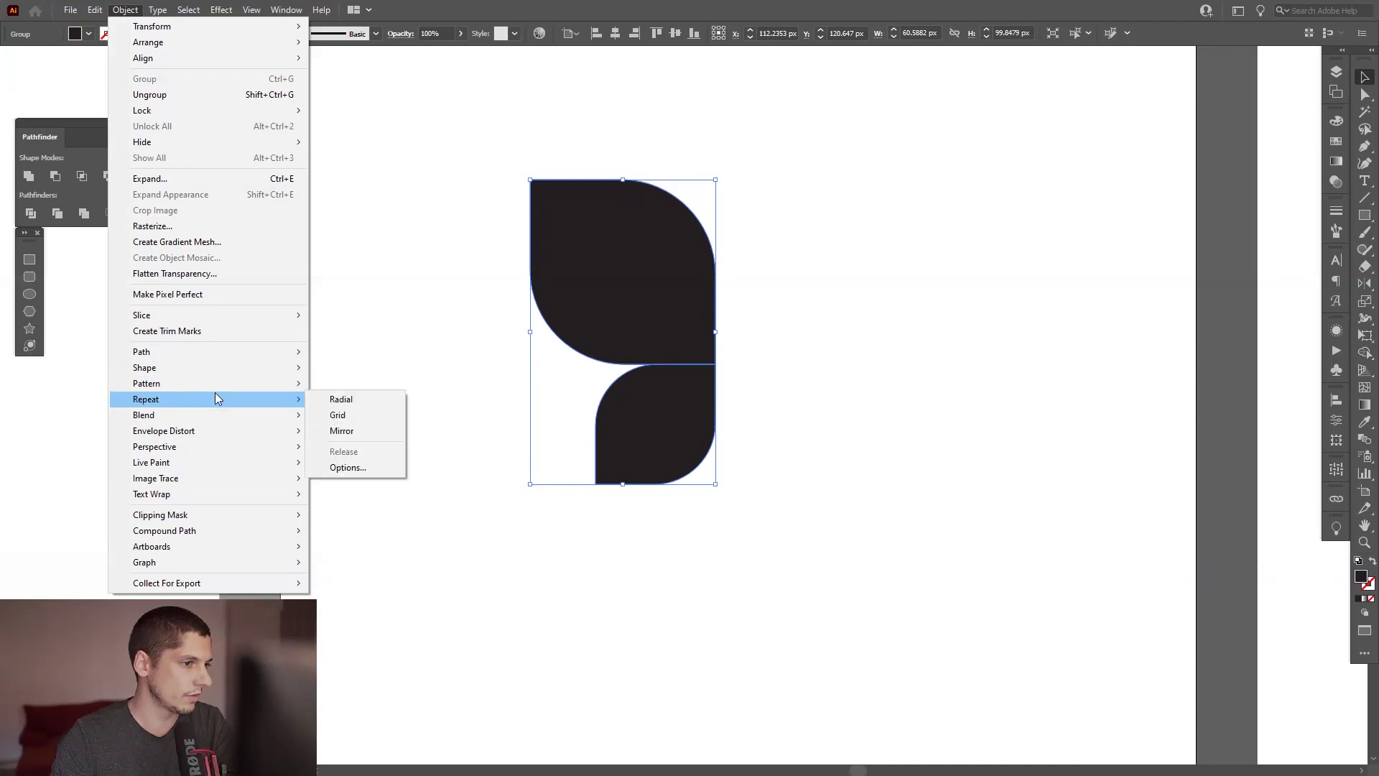
{"action": "left_click", "coordinate": [351, 435]}
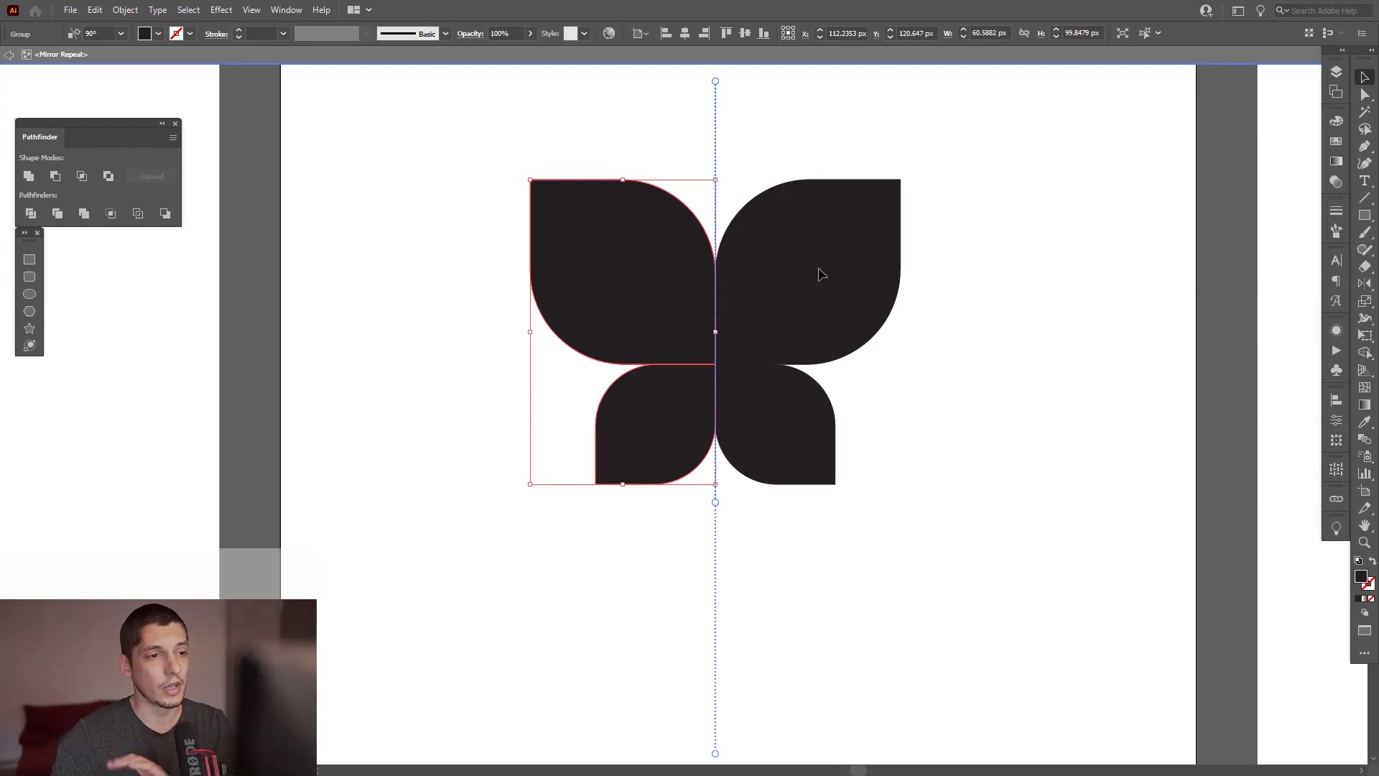
{"action": "left_click_drag", "start_coordinate": [615, 305], "coordinate": [614, 388]}
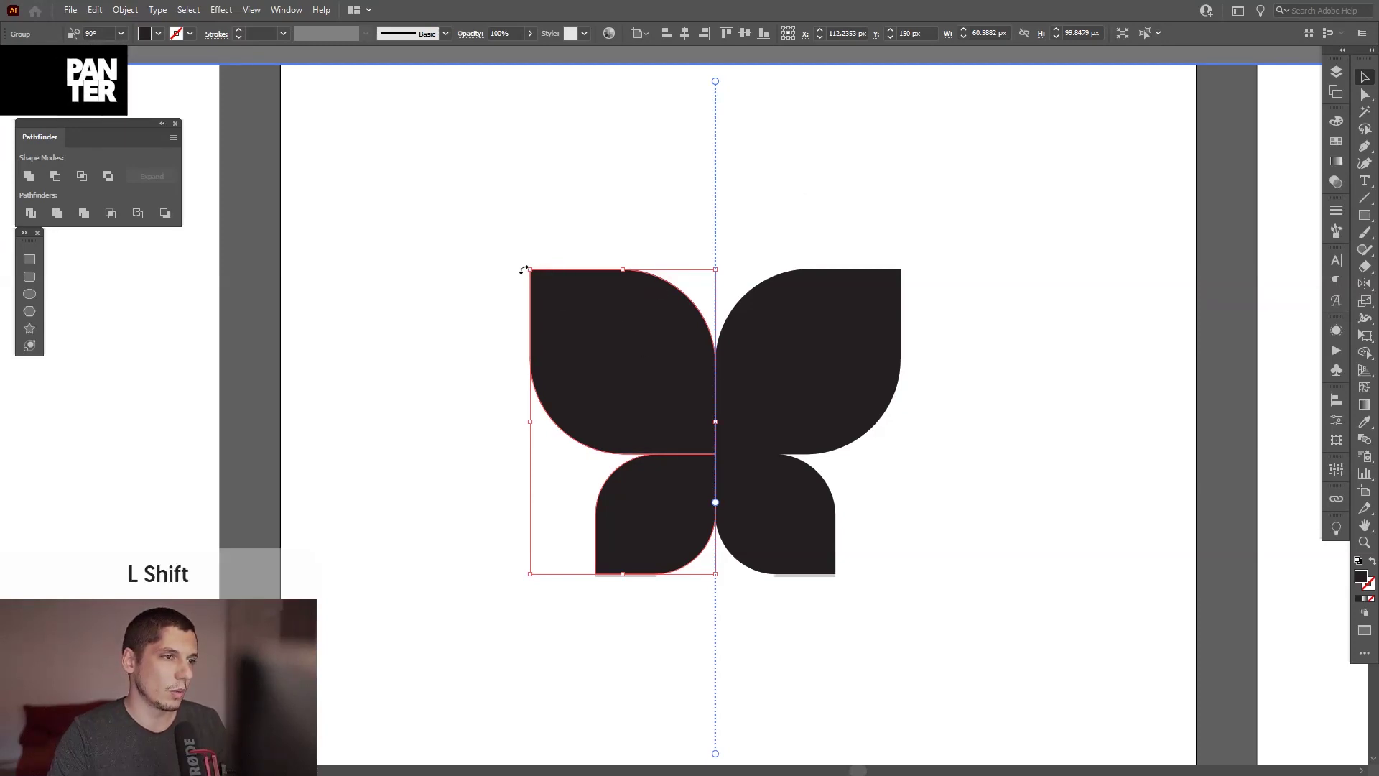
Enlarge the butterfly's left half to about 62.59 × 103.14 px and ungroup its petals.
{"action": "left_click_drag", "start_coordinate": [523, 270], "coordinate": [524, 217]}
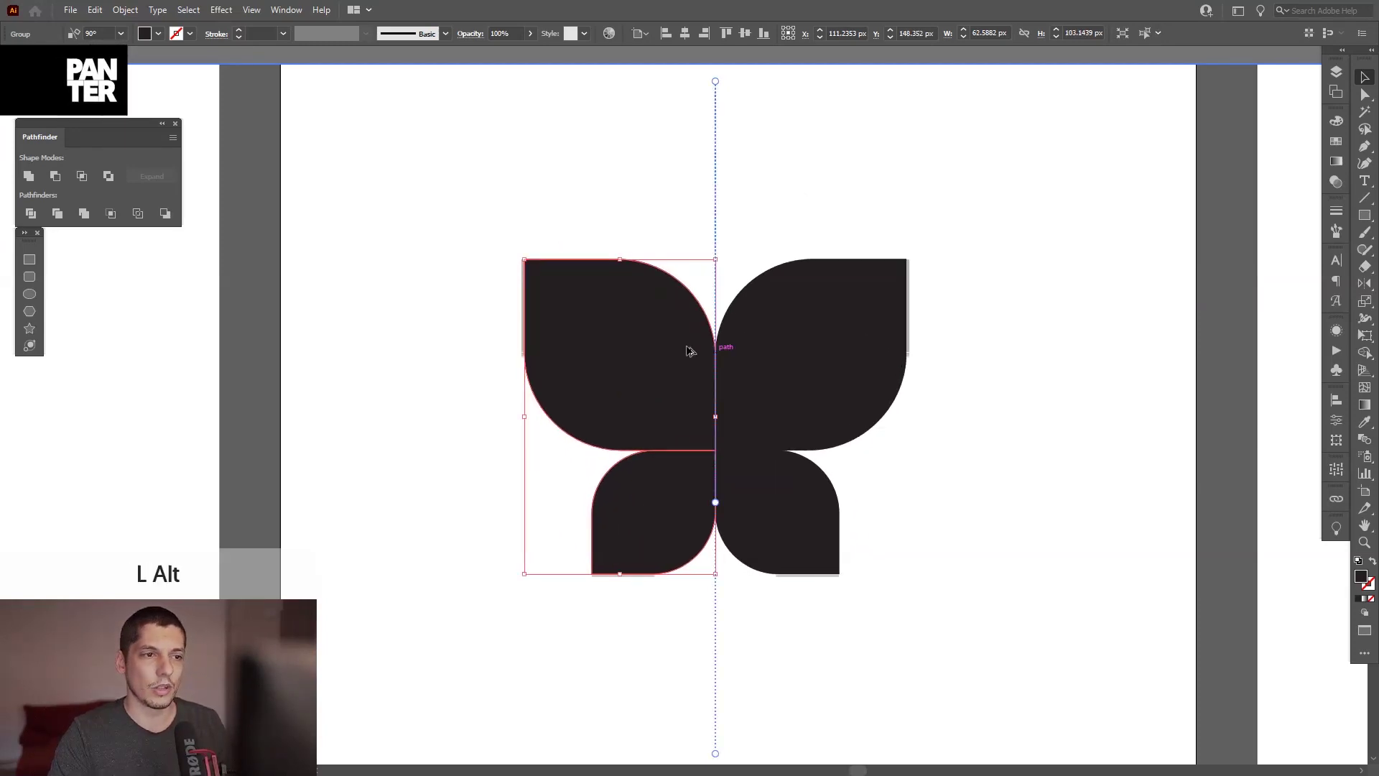
{"action": "scroll", "coordinate": [687, 350], "scroll_direction": "up", "scroll_amount": 1}
{"action": "right_click", "coordinate": [704, 540]}
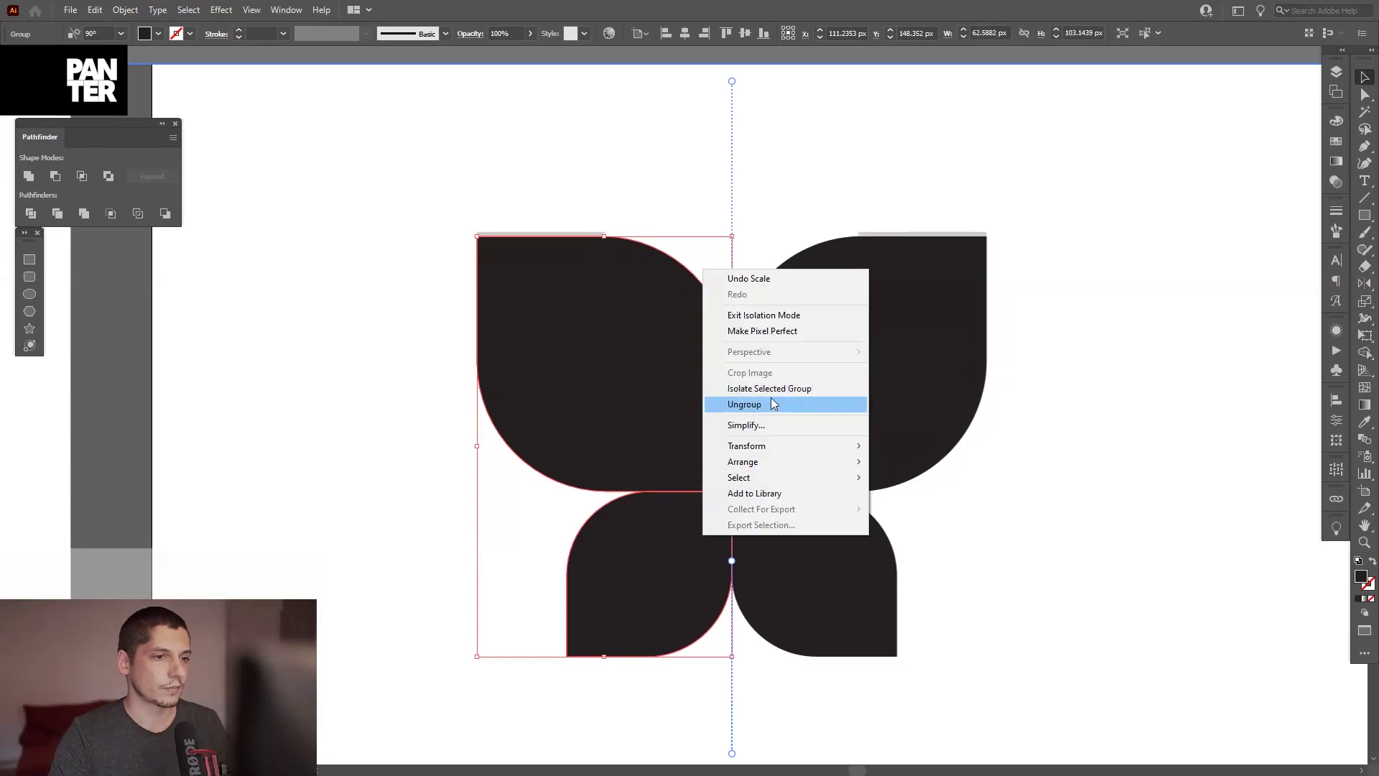
{"action": "left_click", "coordinate": [740, 403]}
Select the top-left petal, undo its corner reshaping, and exit mirror editing mode.
{"action": "key", "text": "a"}
{"action": "left_click", "coordinate": [529, 259]}
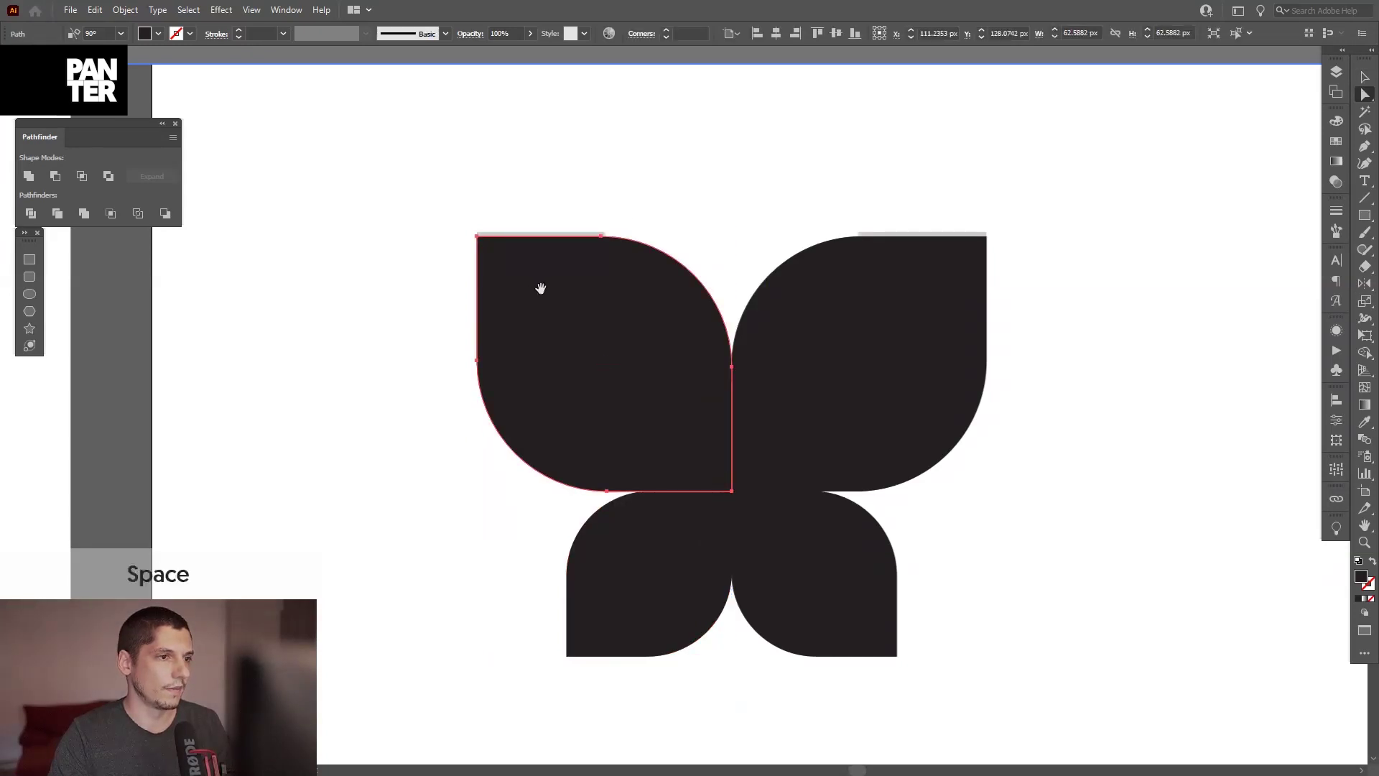
{"action": "left_click_drag", "start_coordinate": [490, 243], "coordinate": [498, 200]}
{"action": "key", "text": "ctrl+z"}
{"action": "key", "text": "v"}
{"action": "double_click", "coordinate": [580, 190]}
Copy the butterfly onto the empty right artboard.
{"action": "scroll", "coordinate": [581, 190], "scroll_direction": "down", "scroll_amount": 3}
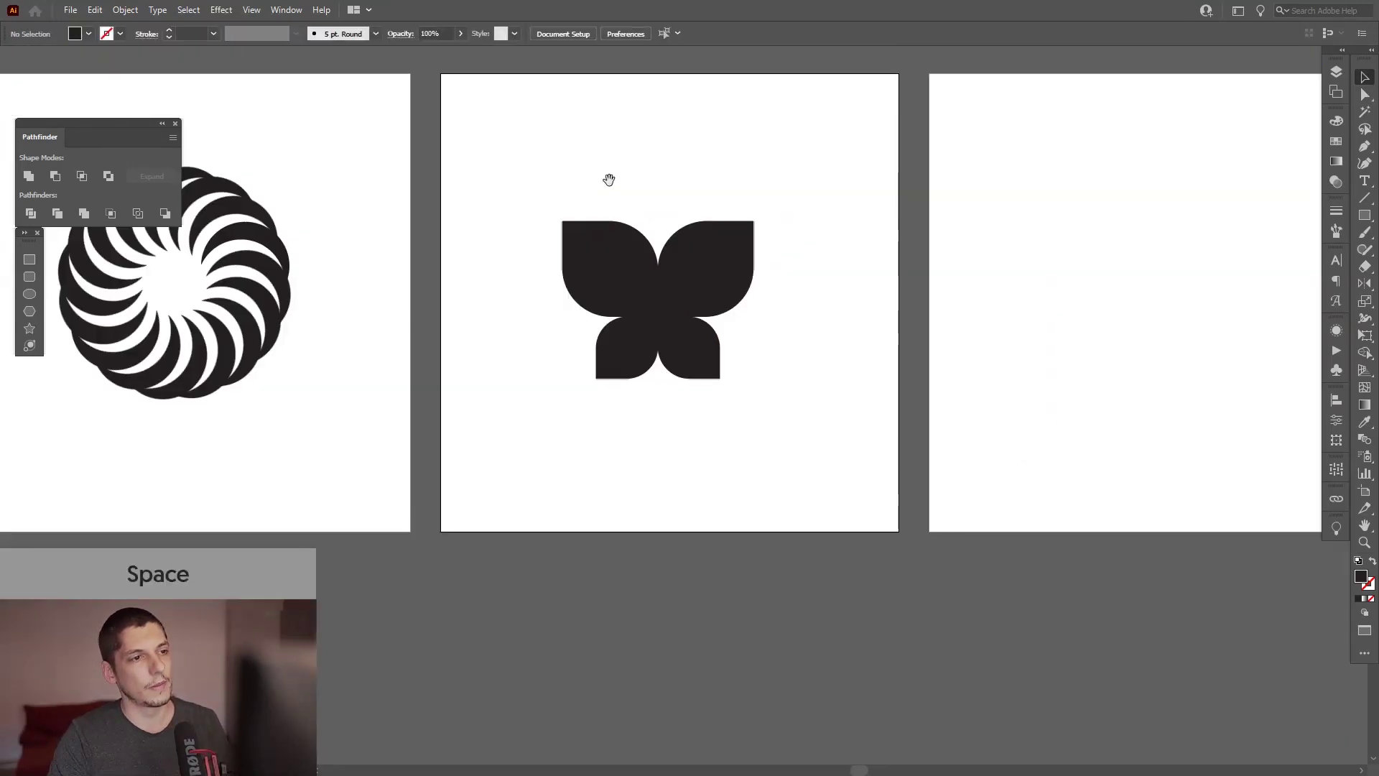
{"action": "left_click_drag", "start_coordinate": [610, 179], "coordinate": [416, 262]}
{"action": "left_click", "coordinate": [512, 391]}
{"action": "left_click_drag", "start_coordinate": [474, 377], "coordinate": [785, 329]}
{"action": "scroll", "coordinate": [1049, 362], "scroll_direction": "up", "scroll_amount": 1}
{"action": "scroll", "coordinate": [787, 332], "scroll_direction": "up", "scroll_amount": 1}
{"action": "left_click", "coordinate": [793, 369]}
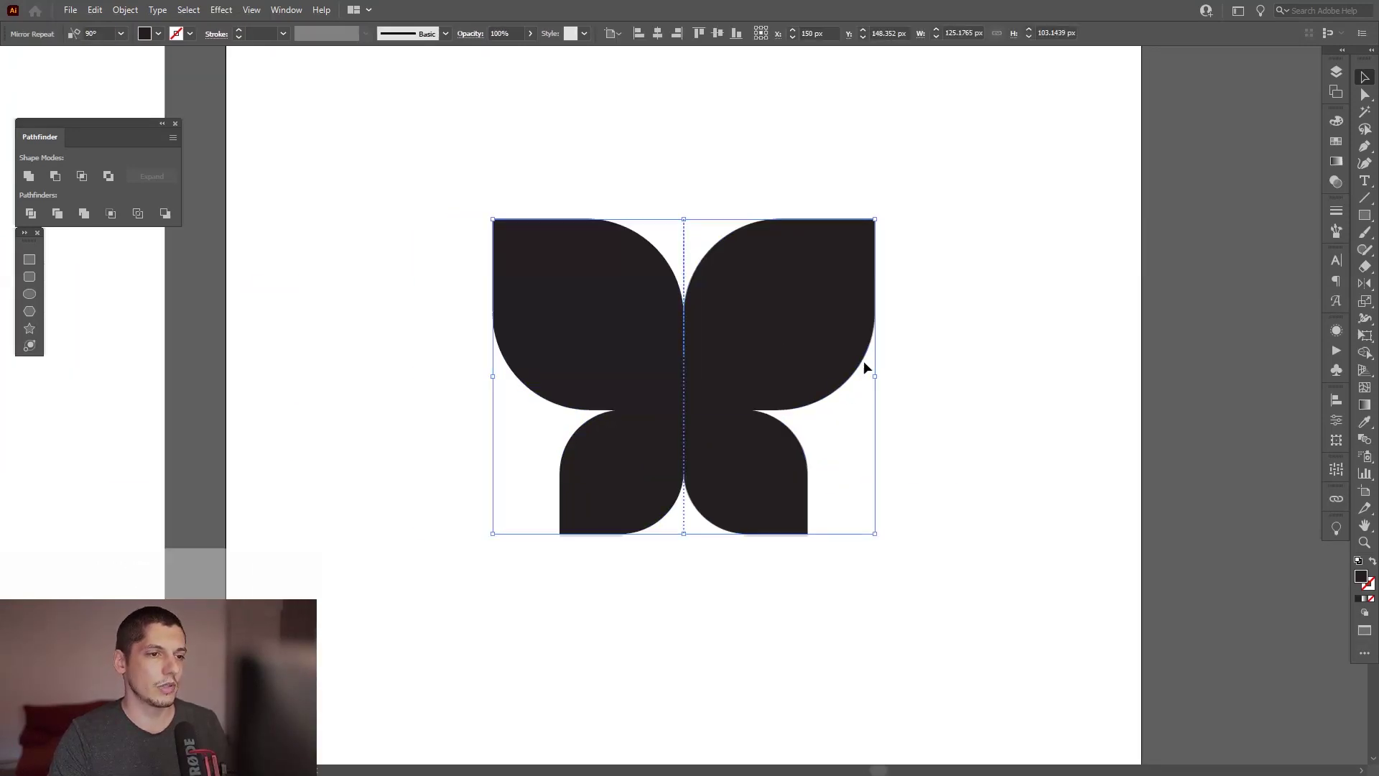
{"action": "left_click_drag", "start_coordinate": [793, 370], "coordinate": [847, 369]}
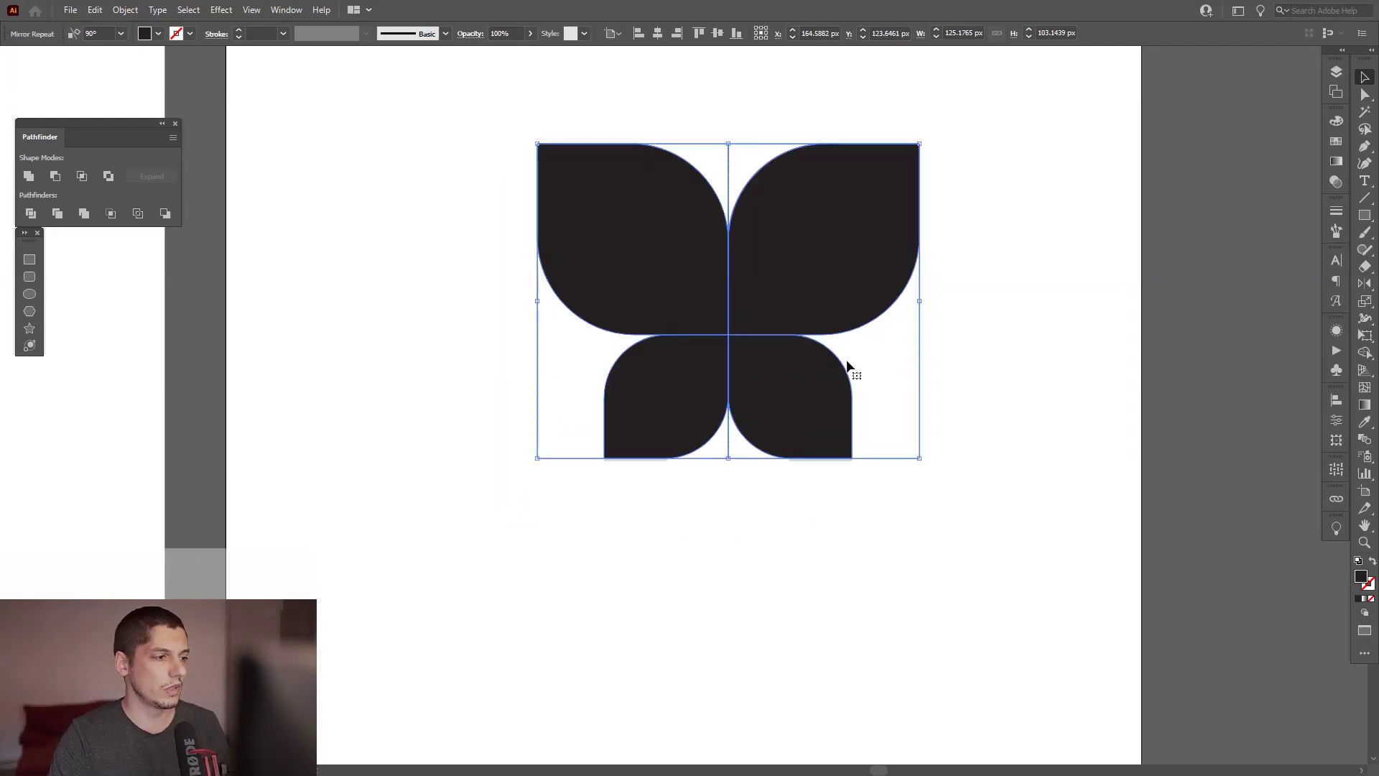
{"action": "key", "text": "ctrl+z"}
{"action": "left_click", "coordinate": [998, 372]}
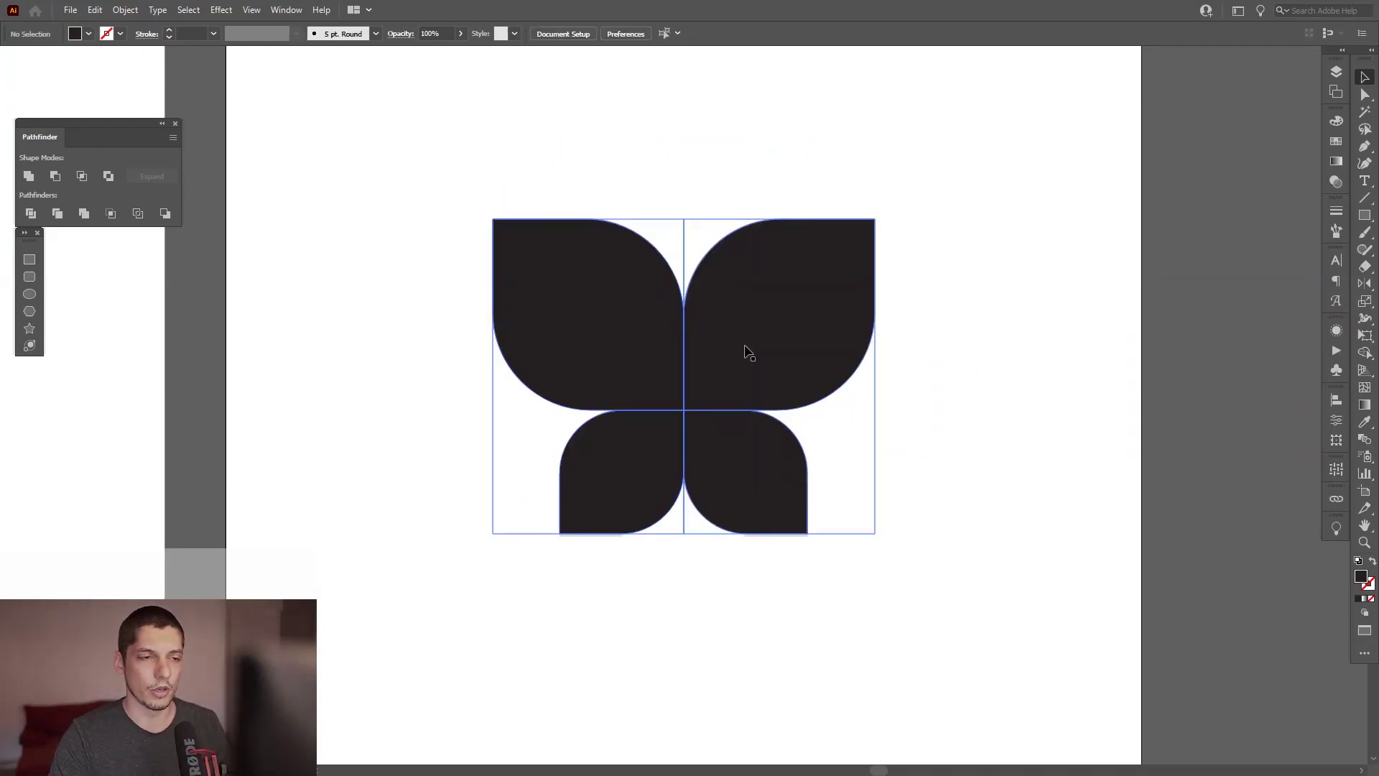
In mirror editing mode, pull the copy's top-left wing up and left.
{"action": "double_click", "coordinate": [747, 352]}
{"action": "left_click", "coordinate": [617, 346]}
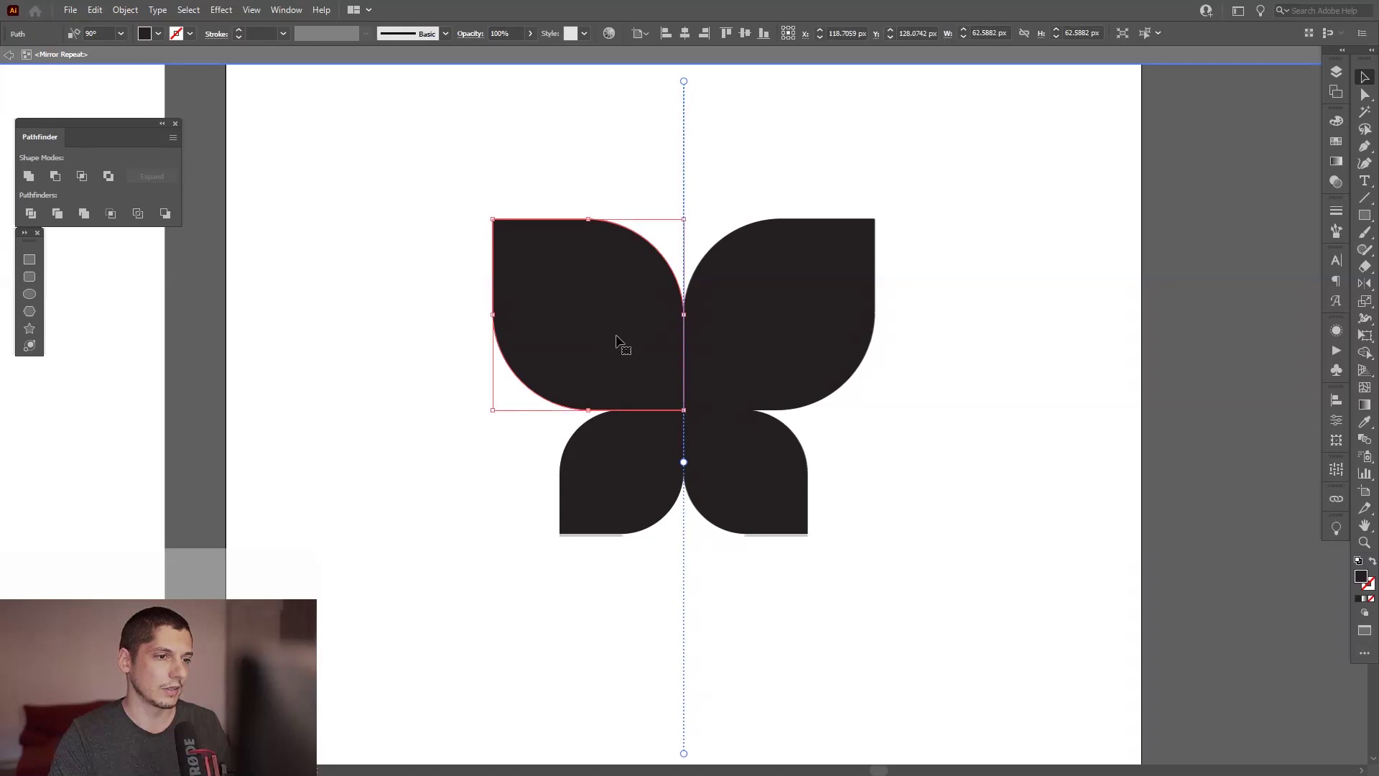
{"action": "mouse_move", "coordinate": [616, 341]}
{"action": "left_mouse_down"}
{"action": "mouse_move", "coordinate": [576, 293]}
{"action": "mouse_move", "coordinate": [593, 332]}
{"action": "left_mouse_up"}
Undo the wing move and leave mirror editing mode.
{"action": "key", "text": "ctrl"}
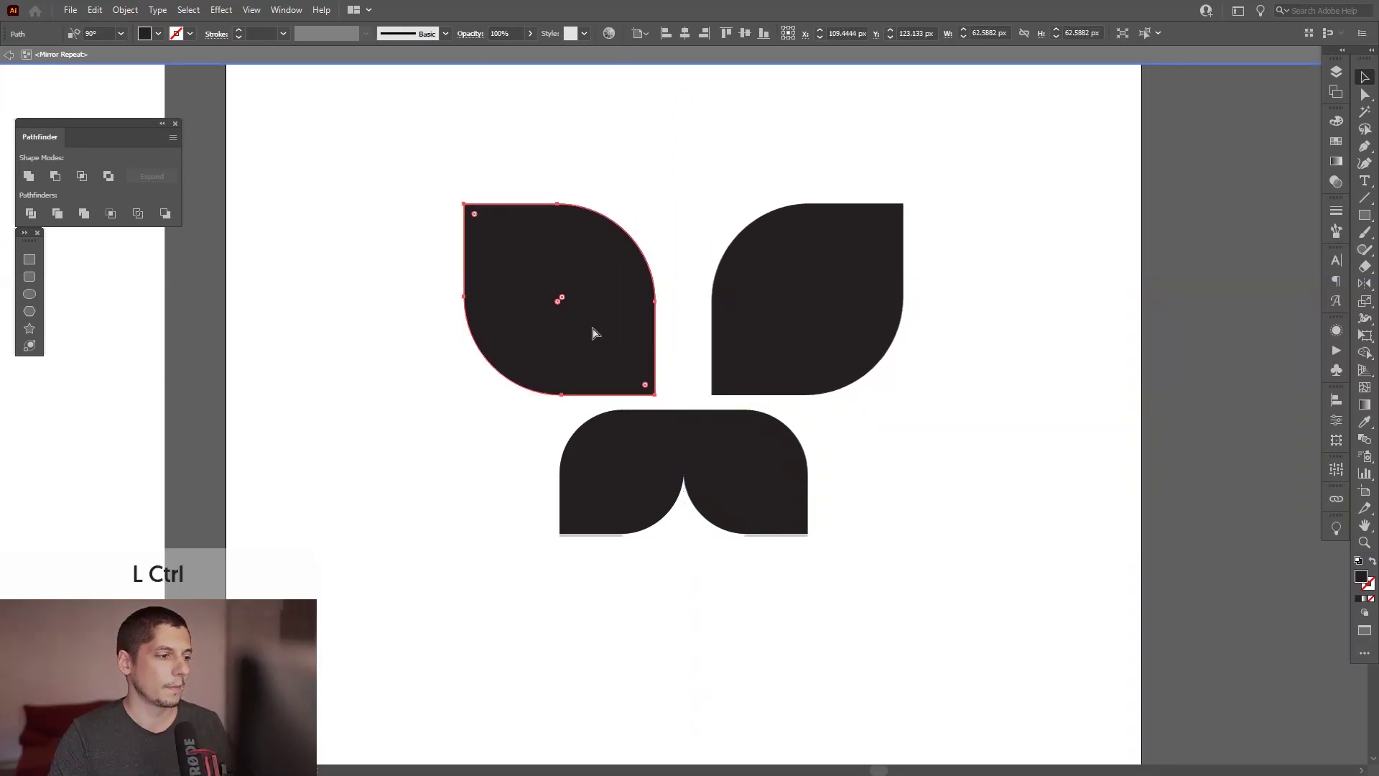
{"action": "key", "text": "ctrl+z"}
{"action": "double_click", "coordinate": [946, 414]}
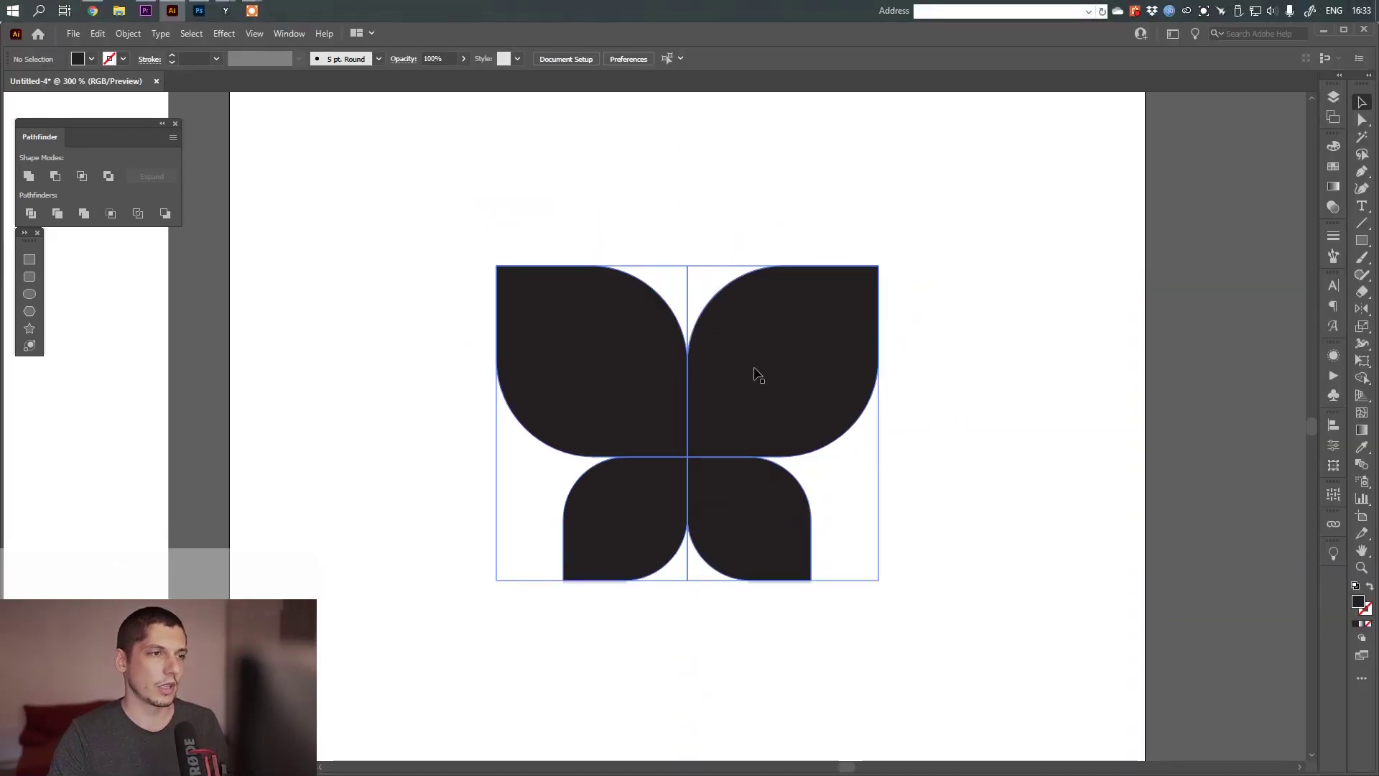
Expand the copied mirrored butterfly with Object > Expand.
{"action": "left_click", "coordinate": [758, 374]}
{"action": "key", "text": "f"}
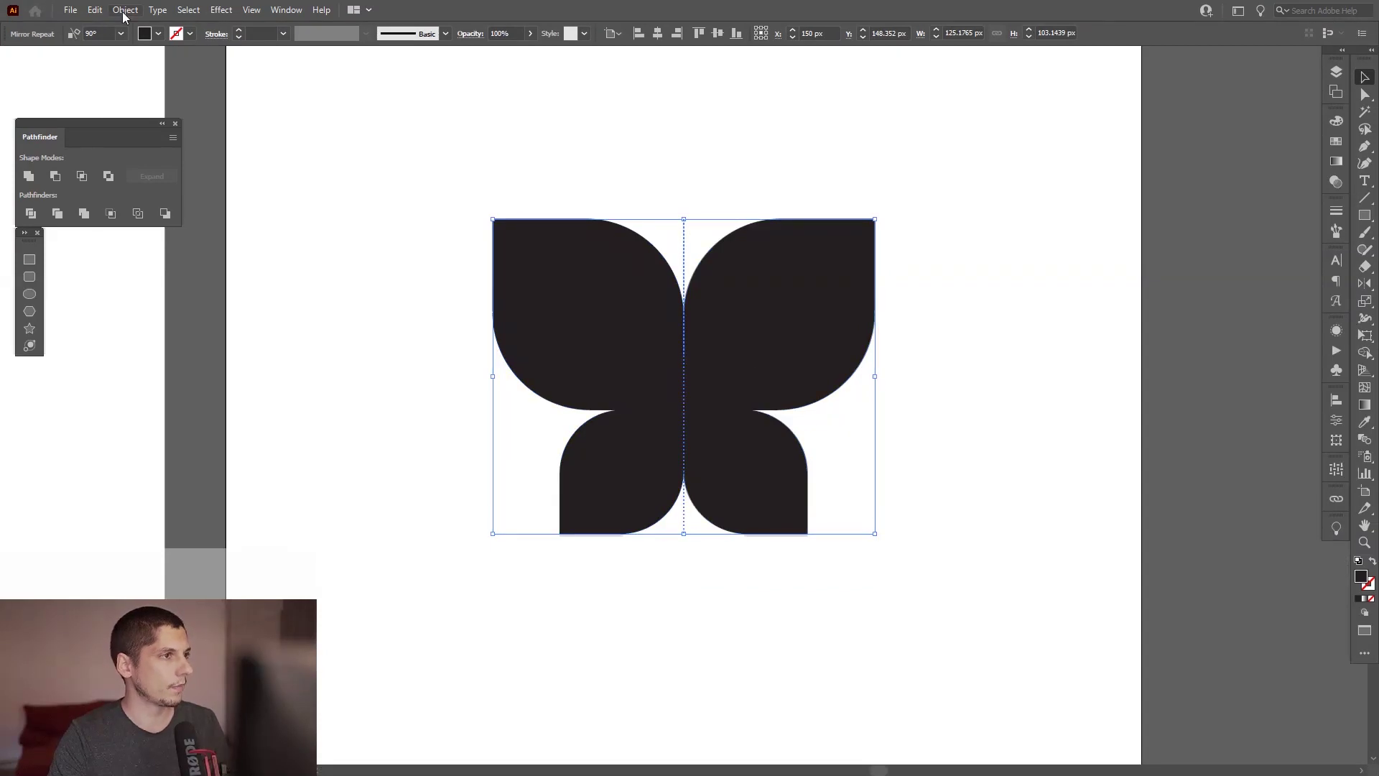
{"action": "left_click", "coordinate": [123, 12]}
{"action": "left_click", "coordinate": [173, 183]}
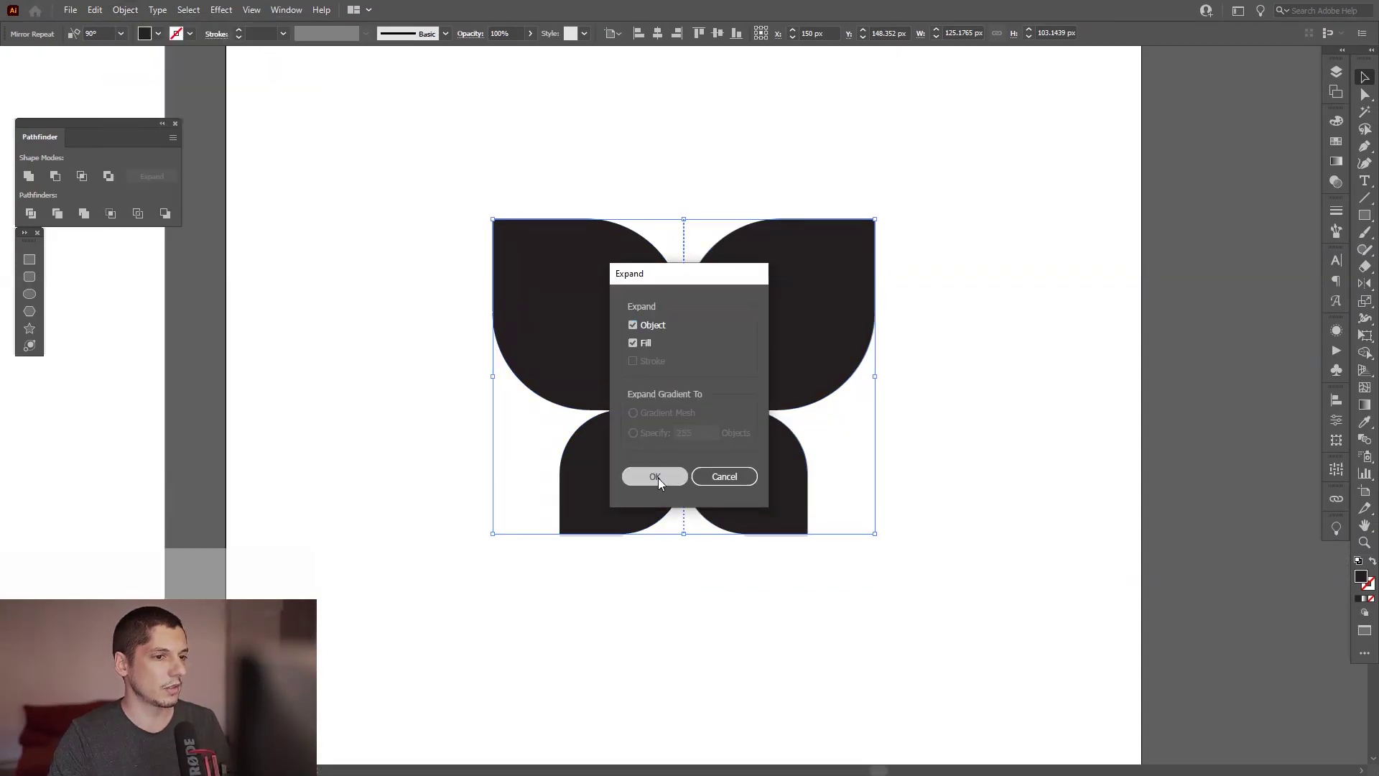
{"action": "left_click", "coordinate": [657, 478]}
{"action": "scroll", "coordinate": [669, 240], "scroll_direction": "up", "scroll_amount": 3}
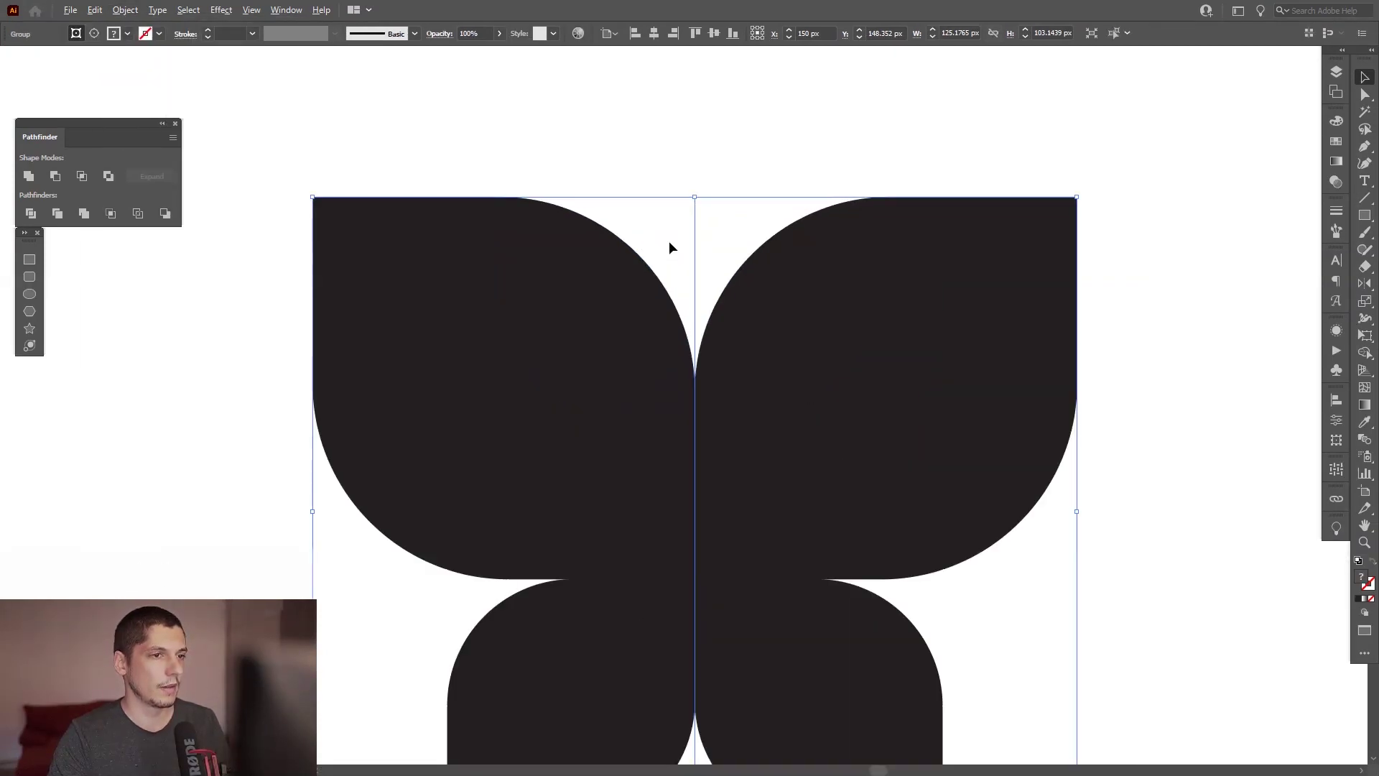
{"action": "scroll", "coordinate": [709, 244], "scroll_direction": "down", "scroll_amount": 2}
{"action": "scroll", "coordinate": [708, 250], "scroll_direction": "down", "scroll_amount": 1}
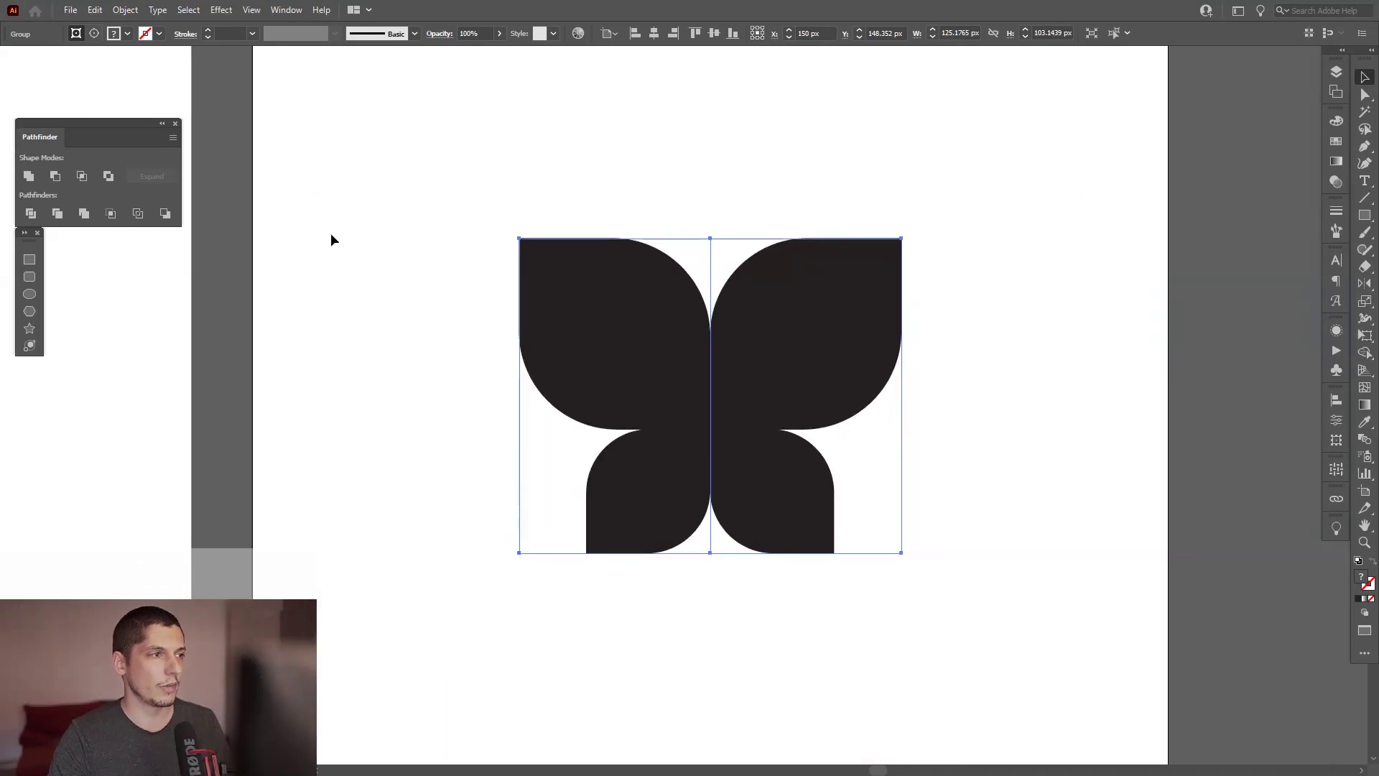
Try merging the butterfly with Pathfinder Unite, then undo it.
{"action": "left_click", "coordinate": [27, 176]}
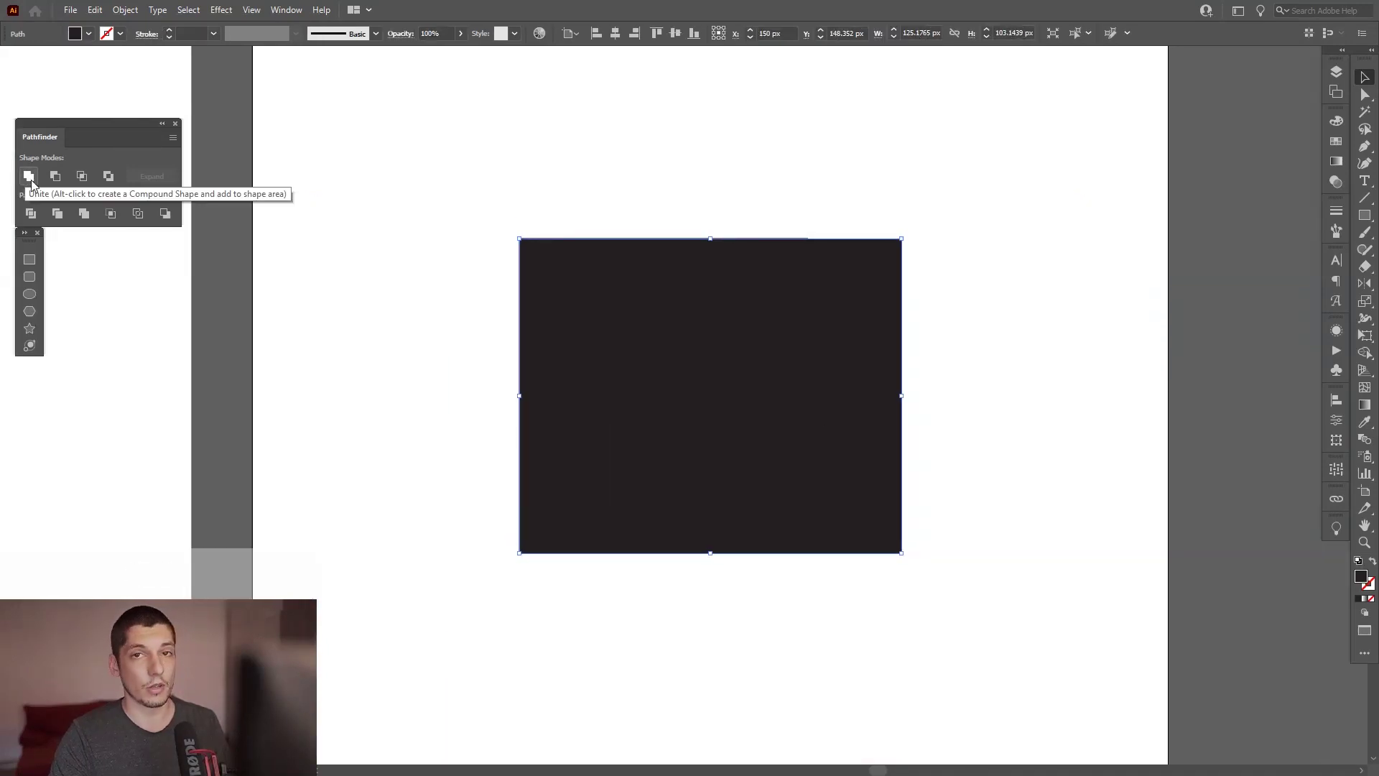
{"action": "key", "text": "ctrl+z"}
{"action": "scroll", "coordinate": [706, 239], "scroll_direction": "up", "scroll_amount": 3}
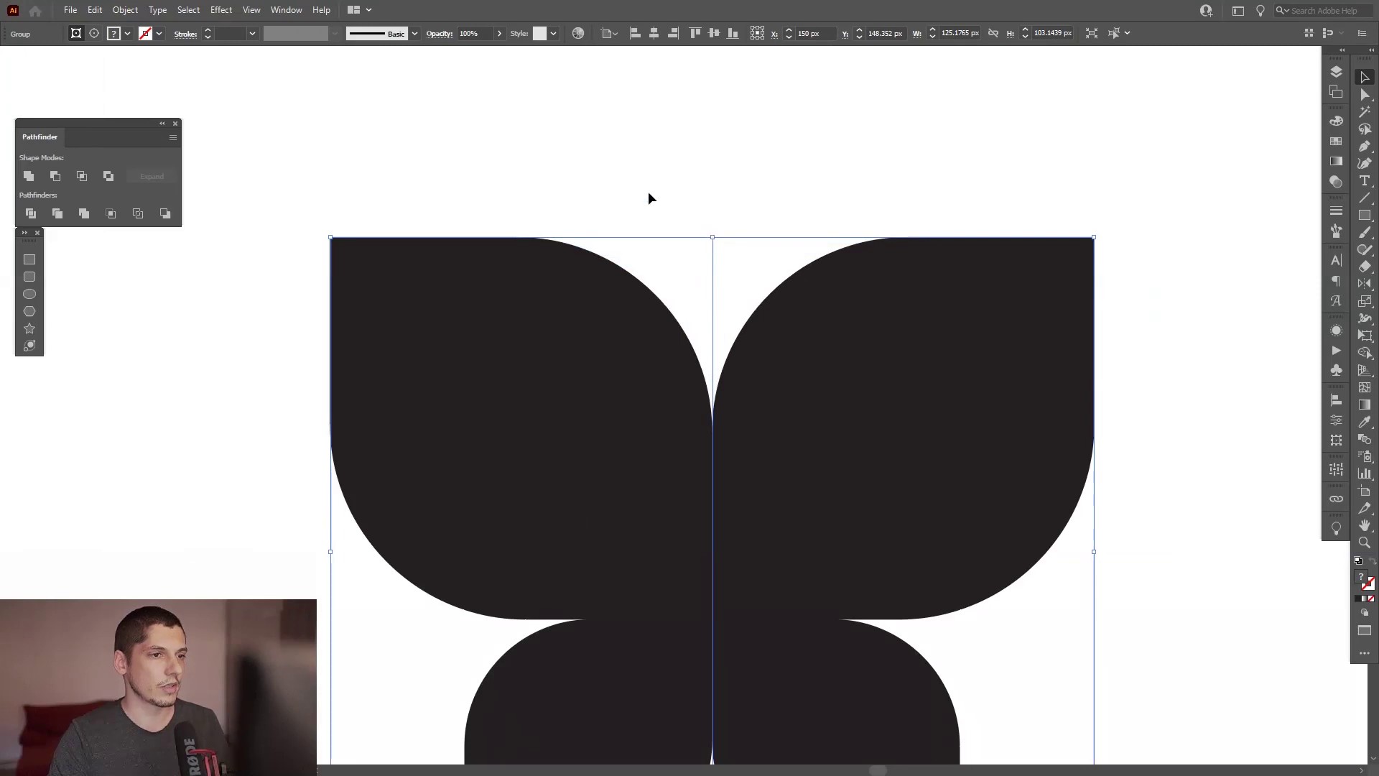
Ungroup the expanded butterfly twice and release its clipping mask.
{"action": "right_click", "coordinate": [724, 260]}
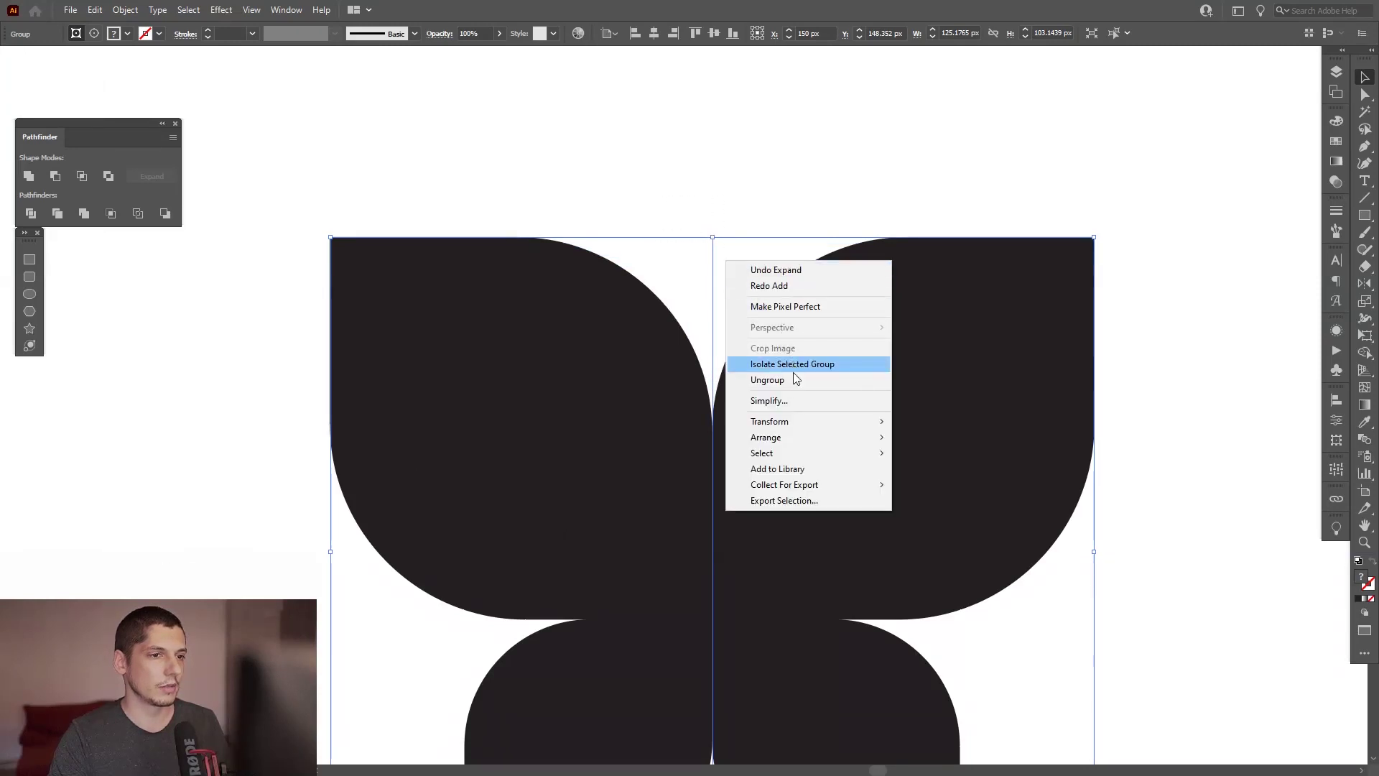
{"action": "left_click", "coordinate": [767, 380]}
{"action": "right_click", "coordinate": [721, 342]}
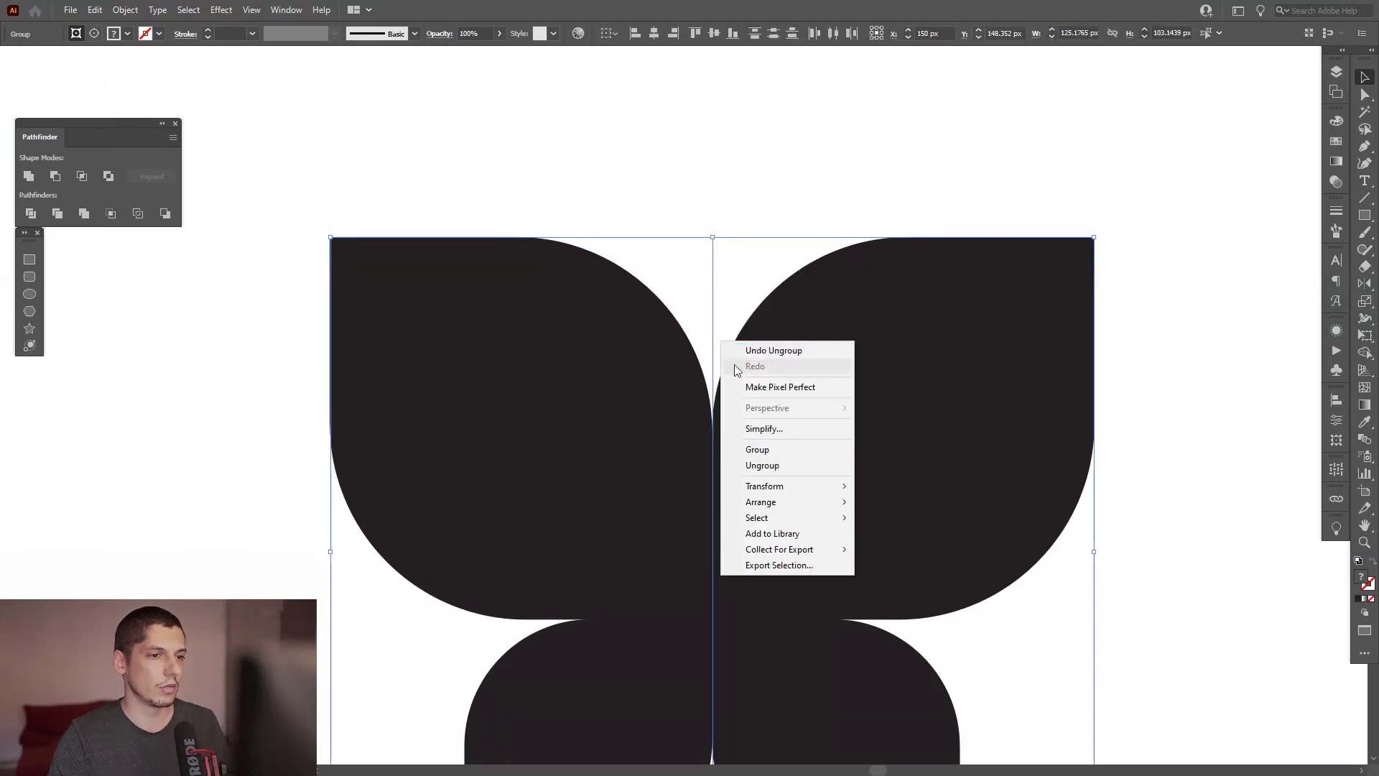
{"action": "left_click", "coordinate": [772, 471]}
{"action": "right_click", "coordinate": [764, 402]}
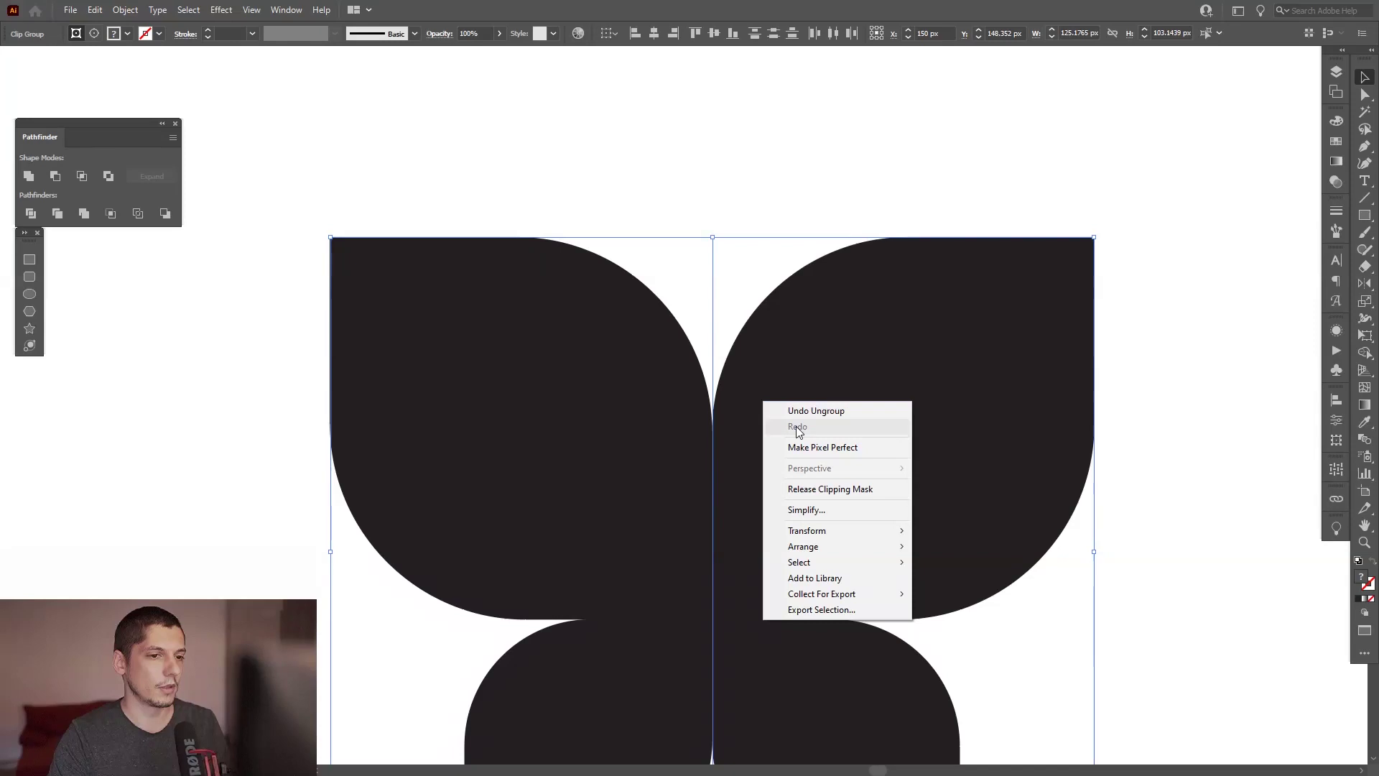
{"action": "left_click", "coordinate": [830, 493]}
{"action": "left_click", "coordinate": [1162, 341]}
Move the stray invisible rectangle off the butterfly and delete a leftover object.
{"action": "scroll", "coordinate": [1163, 340], "scroll_direction": "down", "scroll_amount": 3}
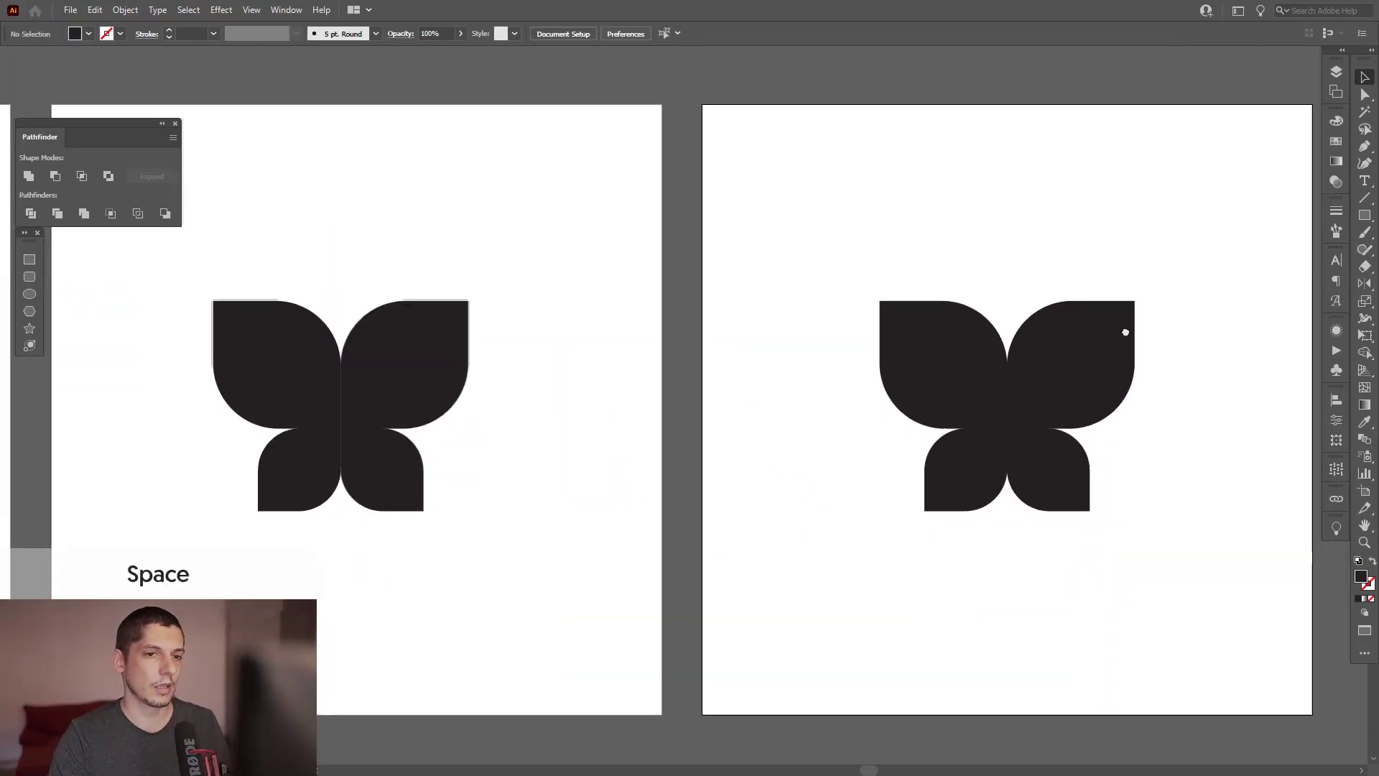
{"action": "scroll", "coordinate": [1126, 332], "scroll_direction": "up", "scroll_amount": 3}
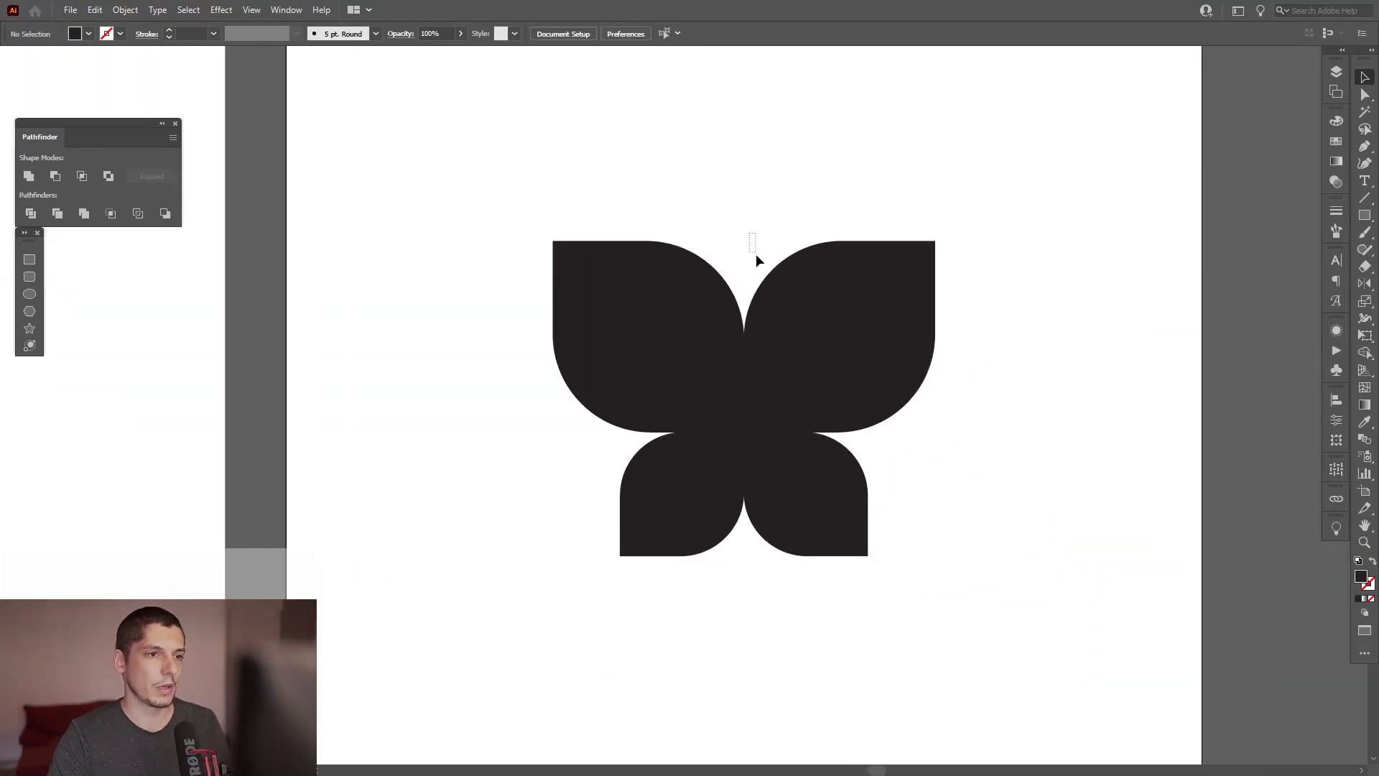
{"action": "left_click_drag", "start_coordinate": [756, 253], "coordinate": [1125, 202]}
{"action": "left_click", "coordinate": [744, 209]}
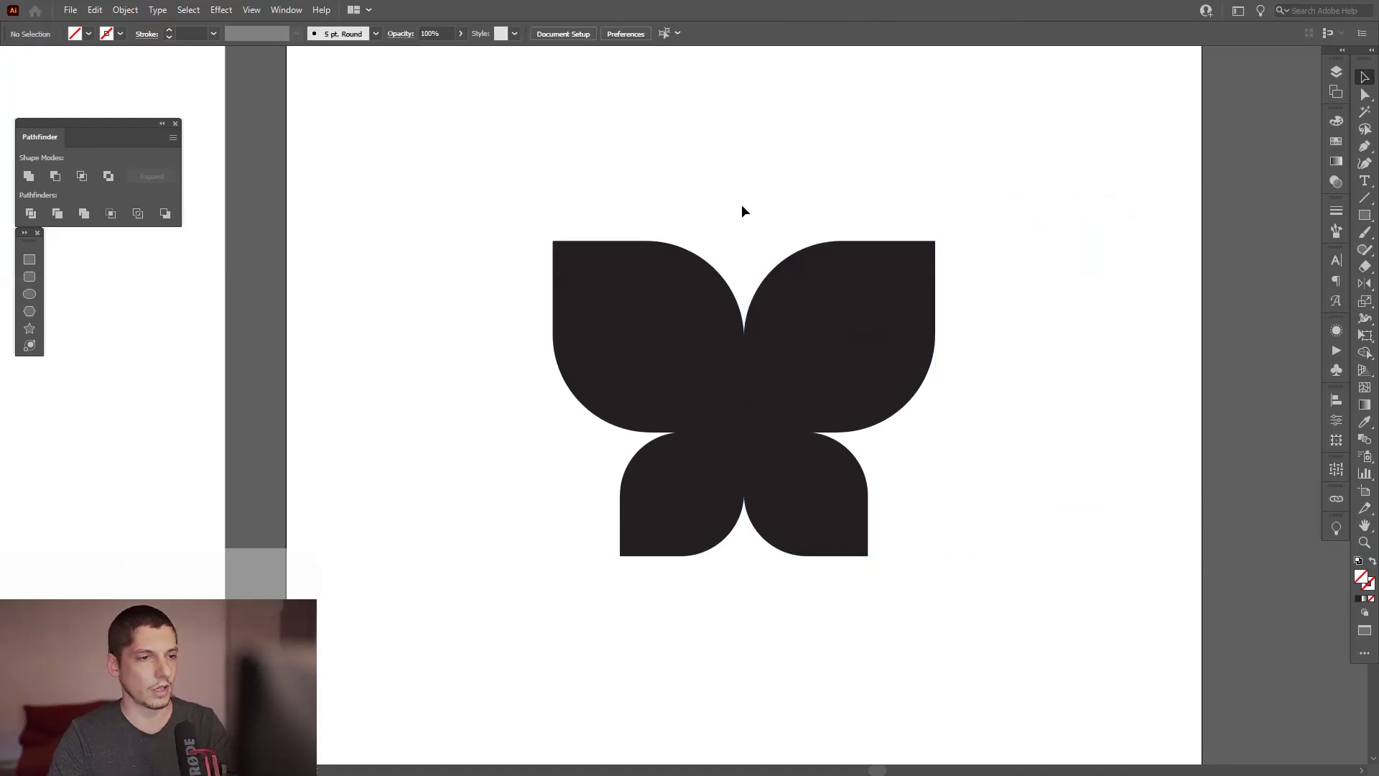
{"action": "left_click_drag", "start_coordinate": [752, 256], "coordinate": [751, 255]}
{"action": "key", "text": "Delete"}
Group the butterfly shapes, swap the solid fill to an outline stroke, and shrink it.
{"action": "left_click_drag", "start_coordinate": [663, 214], "coordinate": [947, 564]}
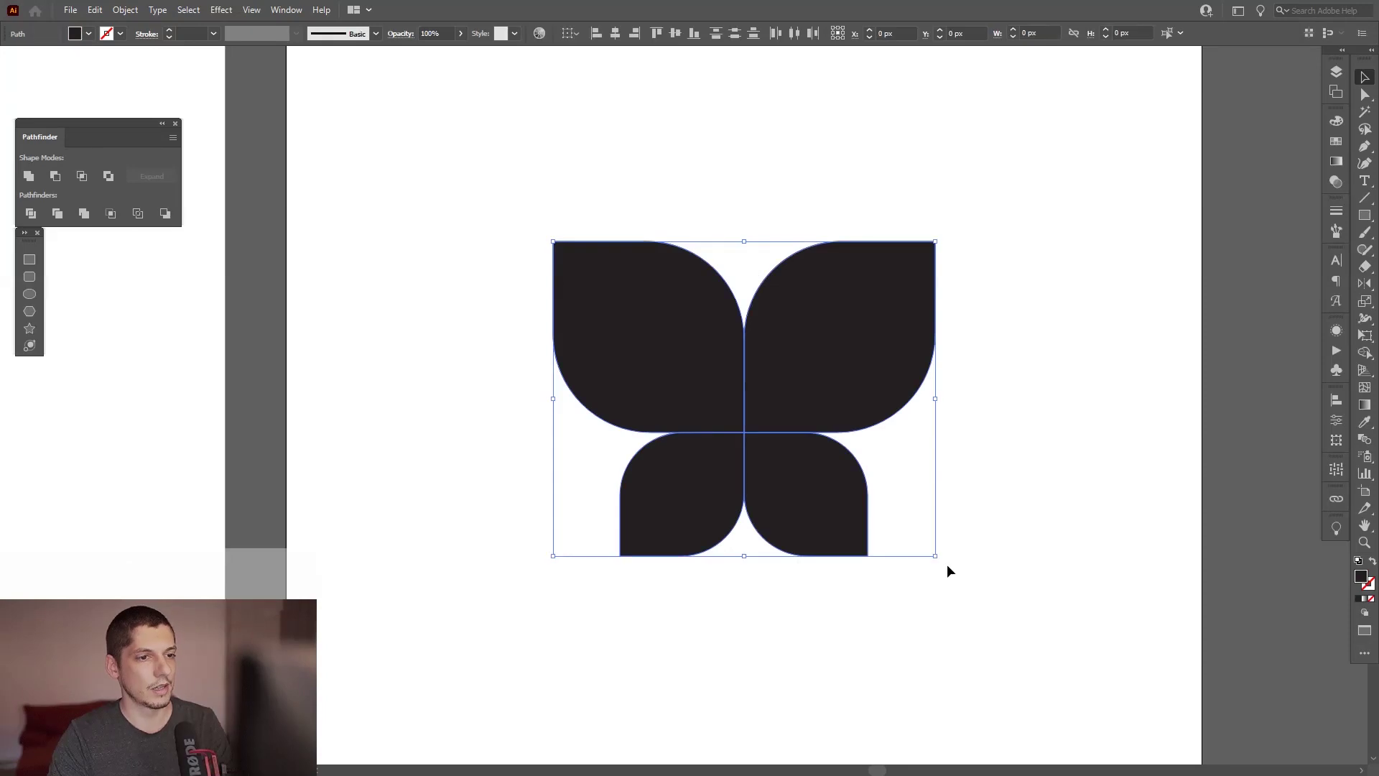
{"action": "key", "text": "ctrl"}
{"action": "key", "text": "ctrl+g"}
{"action": "key", "text": "shift+x"}
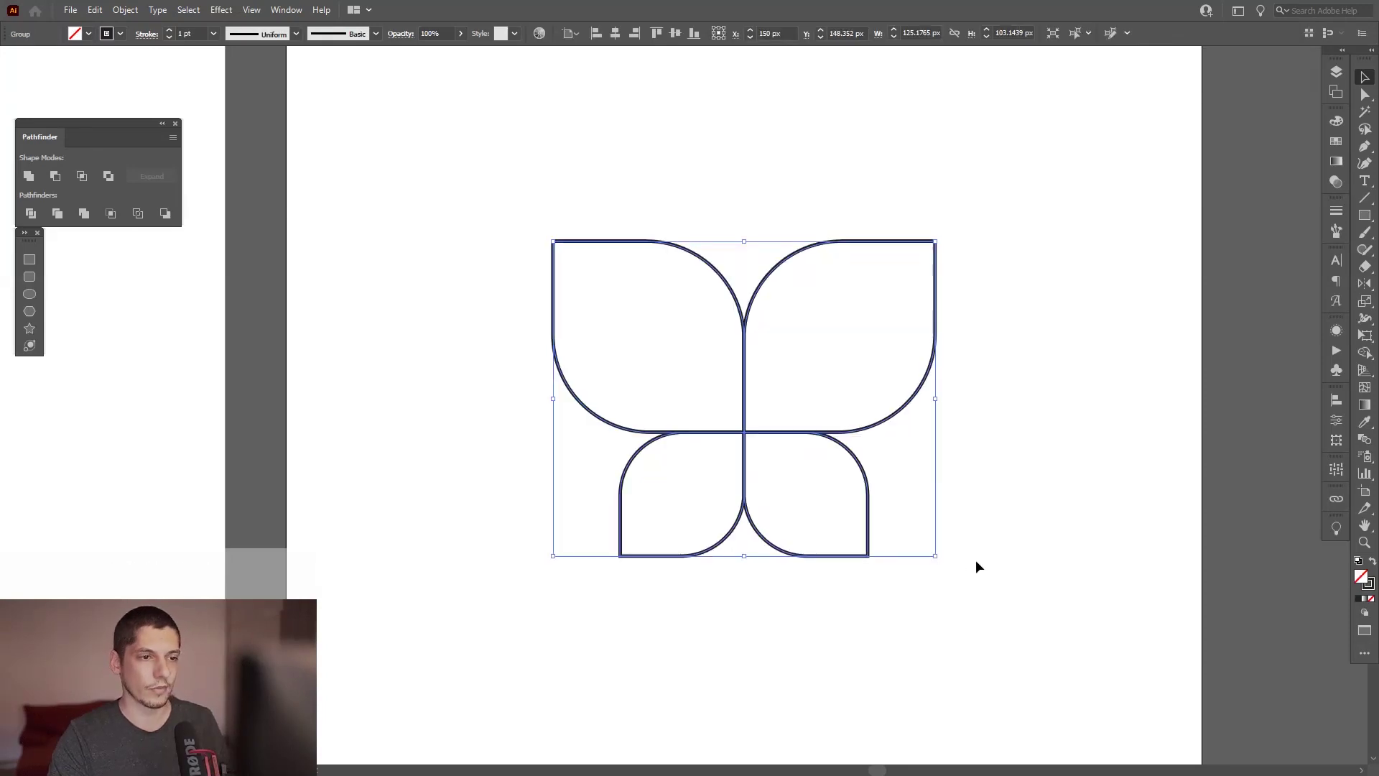
{"action": "left_click_drag", "start_coordinate": [993, 578], "coordinate": [572, 374]}
{"action": "left_click_drag", "start_coordinate": [929, 400], "coordinate": [834, 421]}
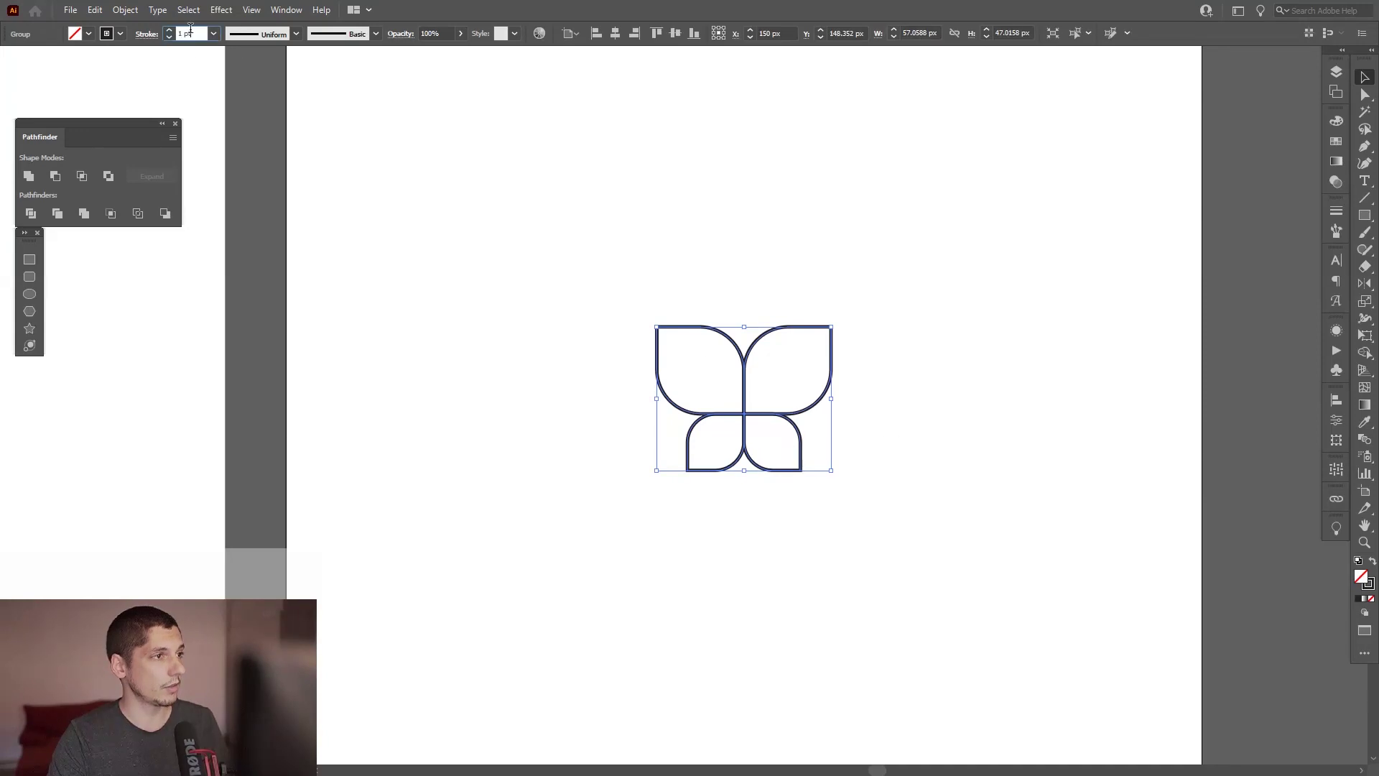
Raise the outline butterfly's stroke weight to 4 pt and deselect to check it.
{"action": "left_click", "coordinate": [169, 30]}
{"action": "left_click", "coordinate": [169, 30]}
{"action": "left_click", "coordinate": [169, 30]}
{"action": "left_click", "coordinate": [571, 194]}
Nudge the butterfly group upward and apply Object > Repeat > Grid to it.
{"action": "scroll", "coordinate": [650, 209], "scroll_direction": "down", "scroll_amount": 1}
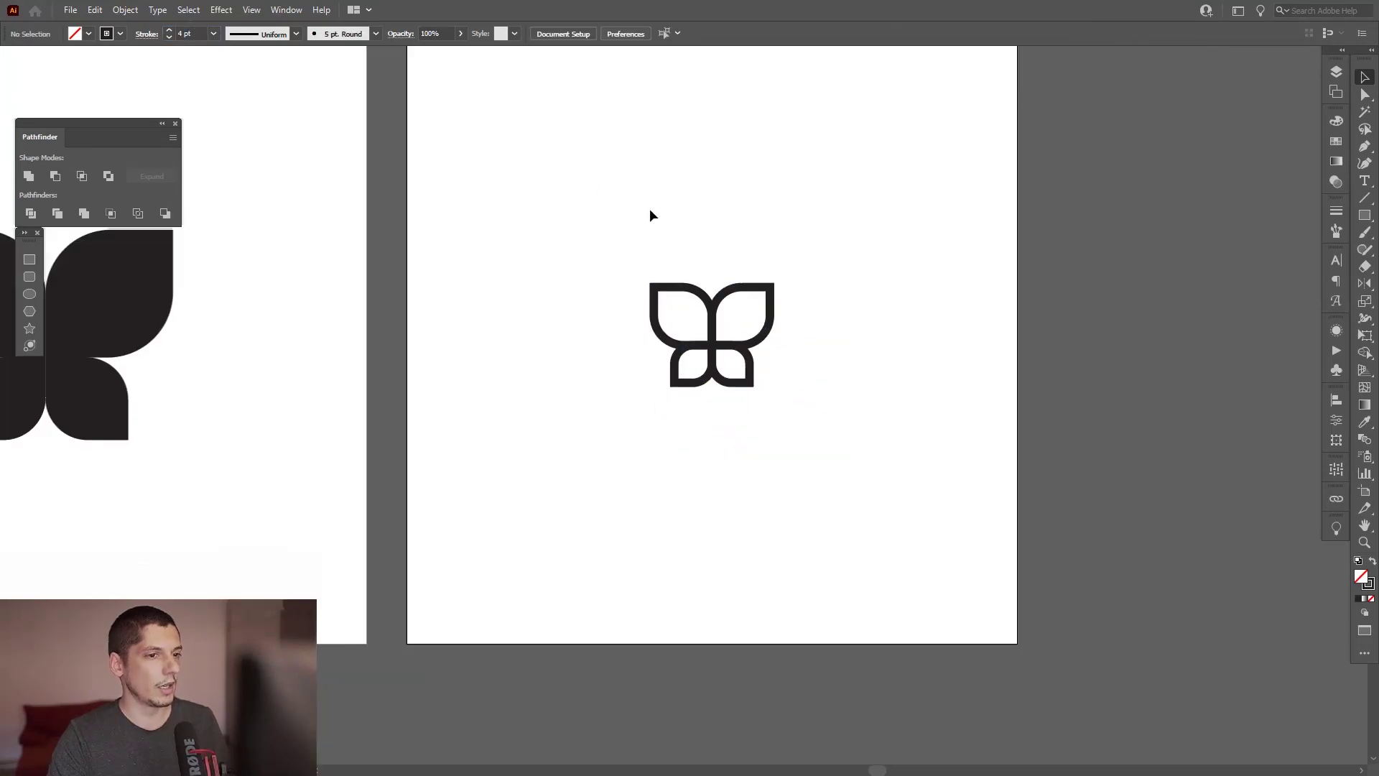
{"action": "scroll", "coordinate": [650, 215], "scroll_direction": "up", "scroll_amount": 1}
{"action": "left_click_drag", "start_coordinate": [740, 393], "coordinate": [740, 365]}
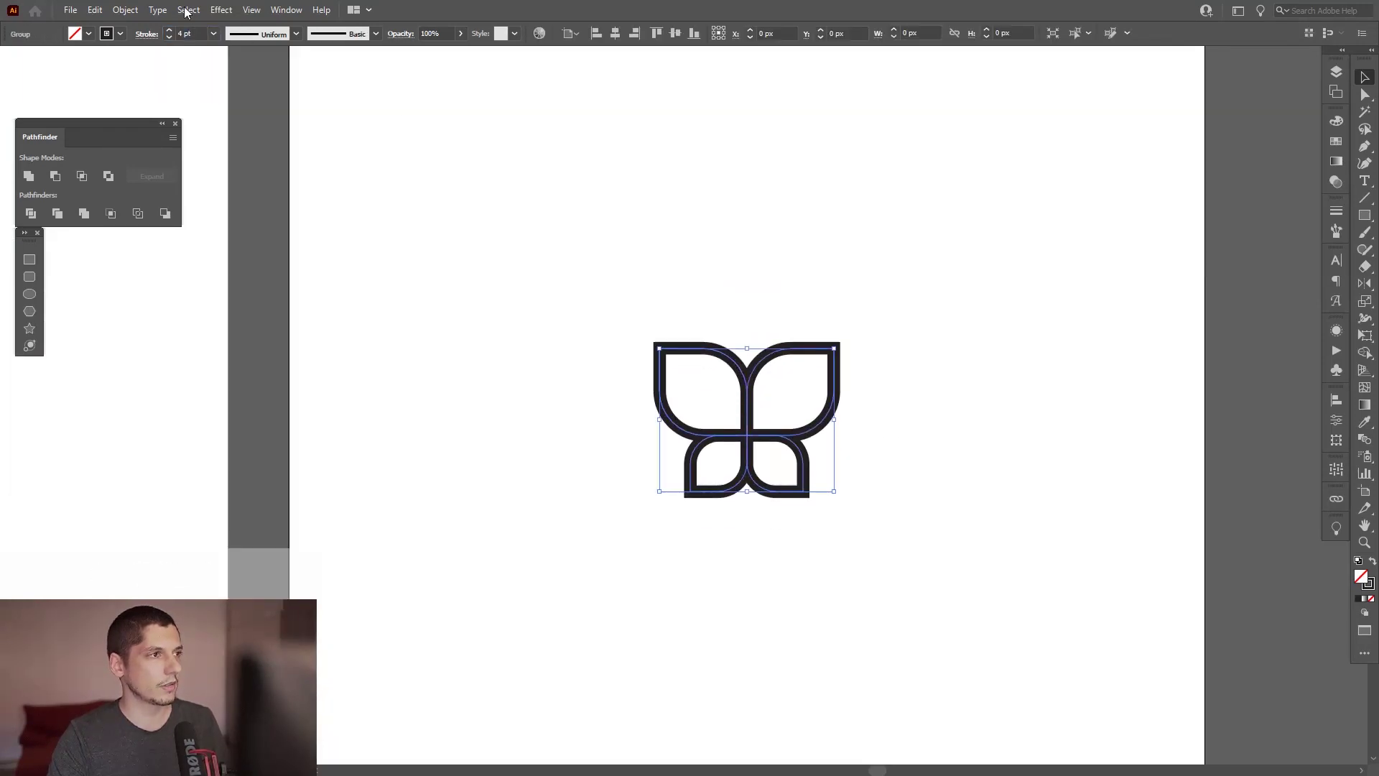
{"action": "left_click", "coordinate": [125, 10]}
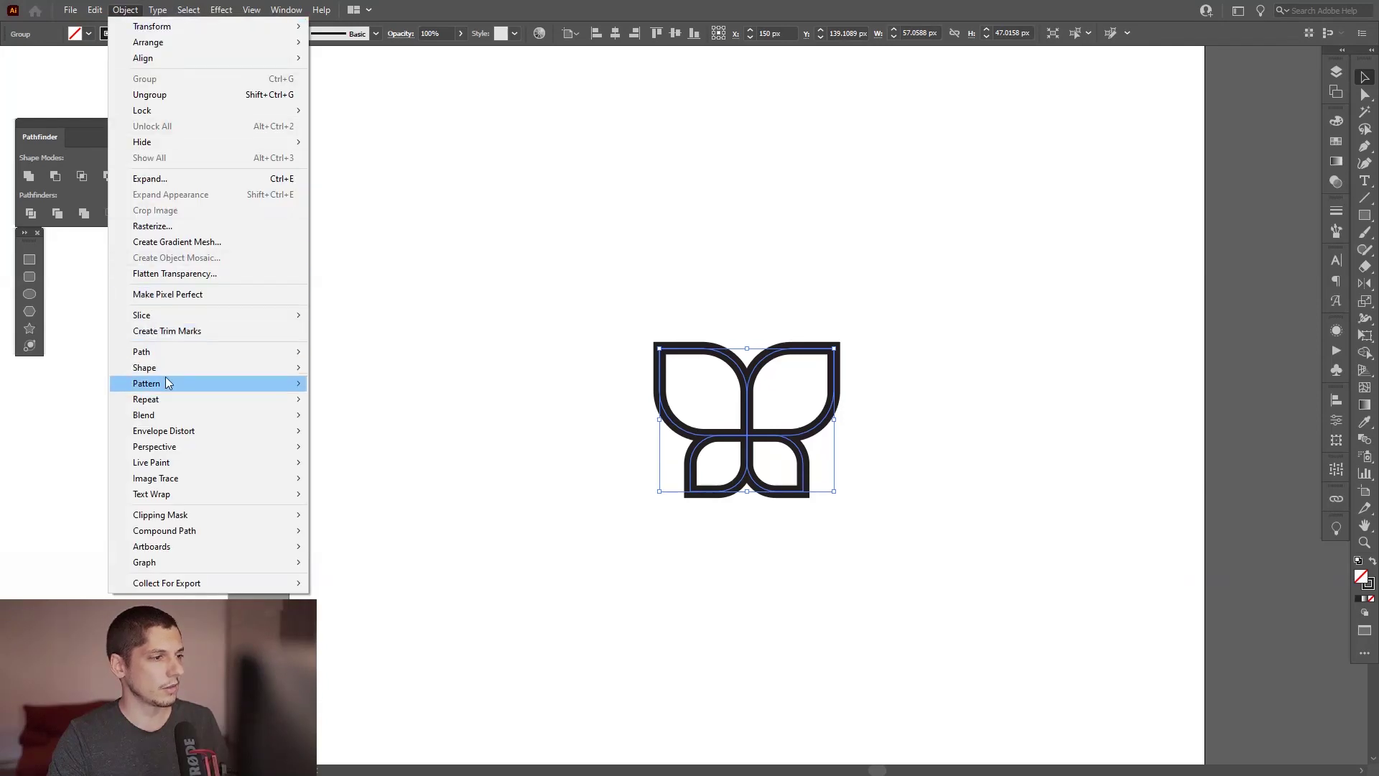
{"action": "mouse_move", "coordinate": [166, 401]}
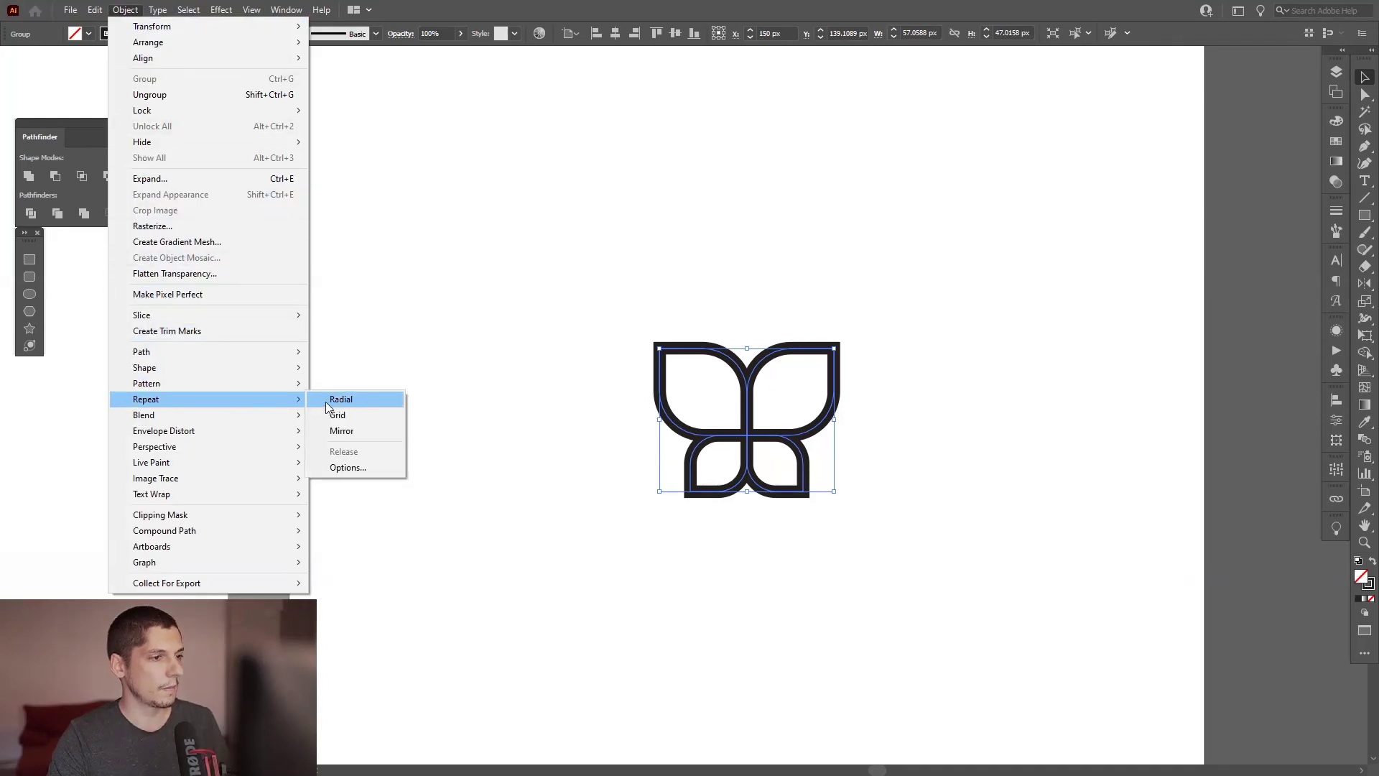
{"action": "left_click", "coordinate": [360, 415]}
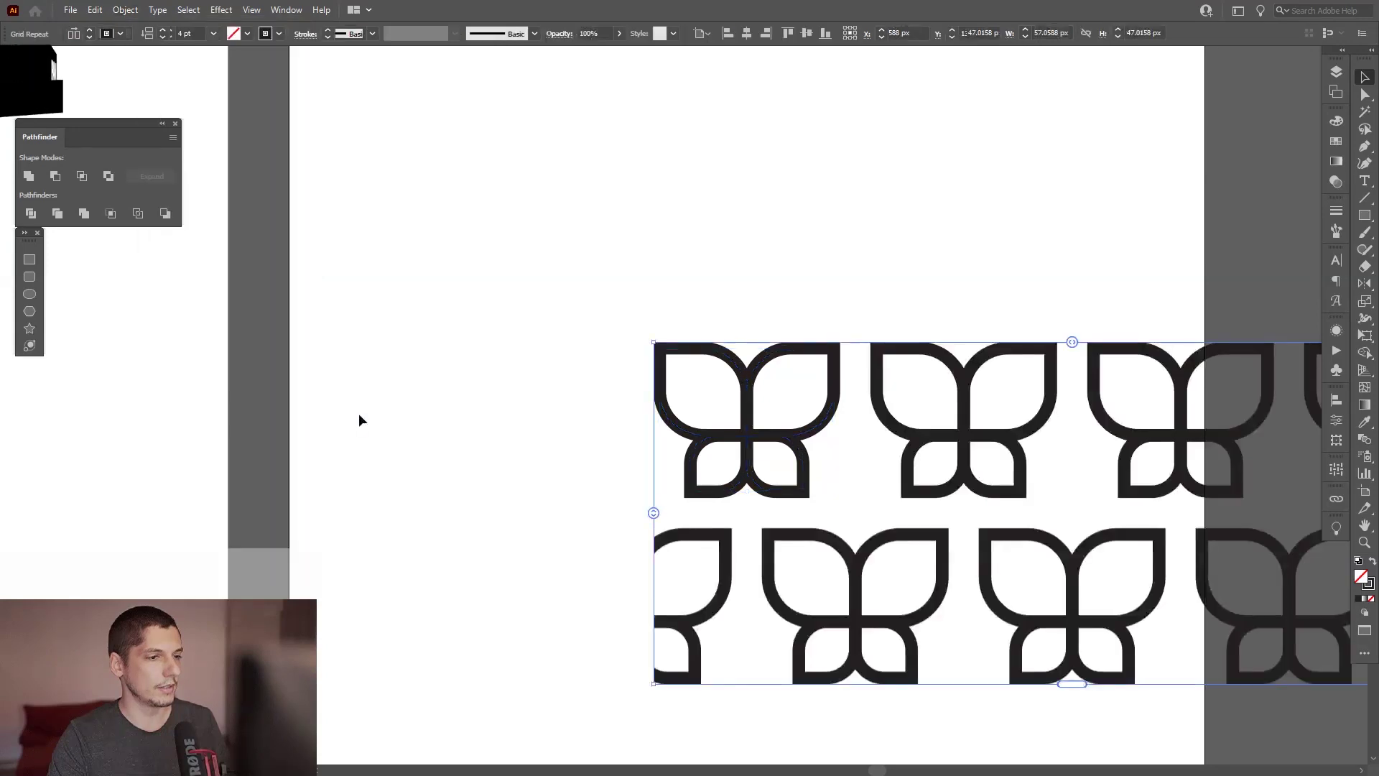
{"action": "scroll", "coordinate": [681, 402], "scroll_direction": "down", "scroll_amount": 2}
Stretch the grid repeat across the artboard's width and down to five rows.
{"action": "left_click_drag", "start_coordinate": [788, 388], "coordinate": [515, 165]}
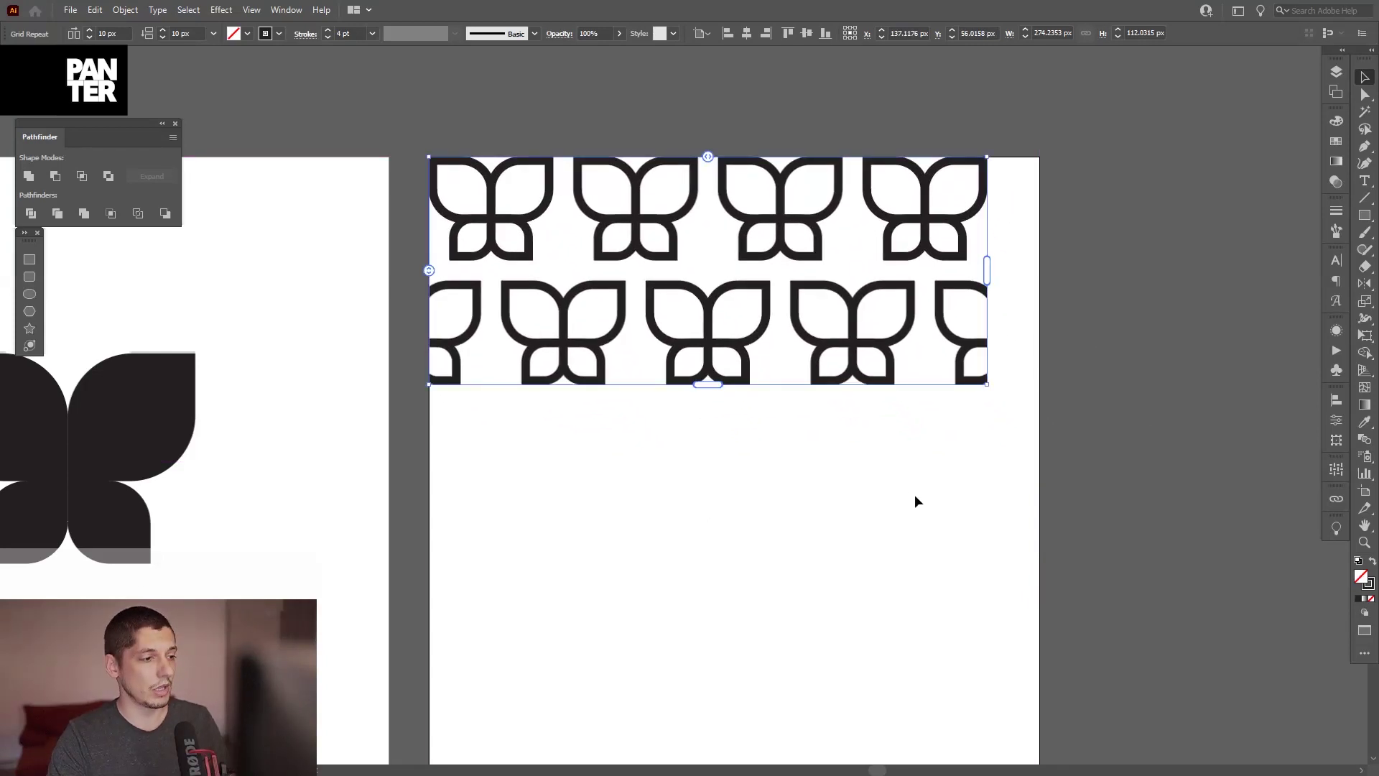
{"action": "key", "text": "space"}
{"action": "left_click_drag", "start_coordinate": [915, 495], "coordinate": [896, 472]}
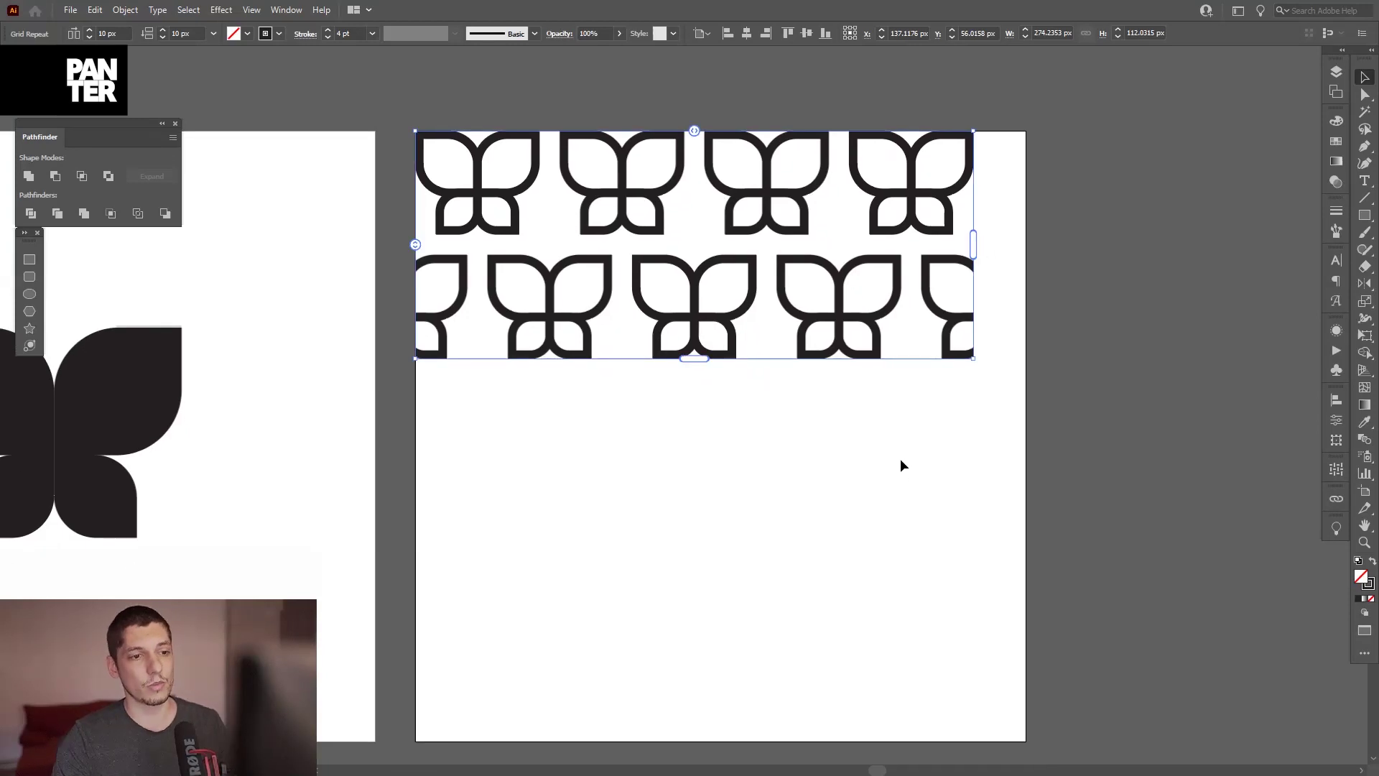
{"action": "mouse_move", "coordinate": [974, 357]}
{"action": "left_mouse_down"}
{"action": "mouse_move", "coordinate": [980, 480]}
{"action": "mouse_move", "coordinate": [994, 434]}
{"action": "mouse_move", "coordinate": [973, 348]}
{"action": "mouse_move", "coordinate": [993, 367]}
{"action": "mouse_move", "coordinate": [974, 358]}
{"action": "left_mouse_up"}
{"action": "left_click_drag", "start_coordinate": [974, 250], "coordinate": [1026, 250]}
{"action": "left_click_drag", "start_coordinate": [720, 362], "coordinate": [730, 741]}
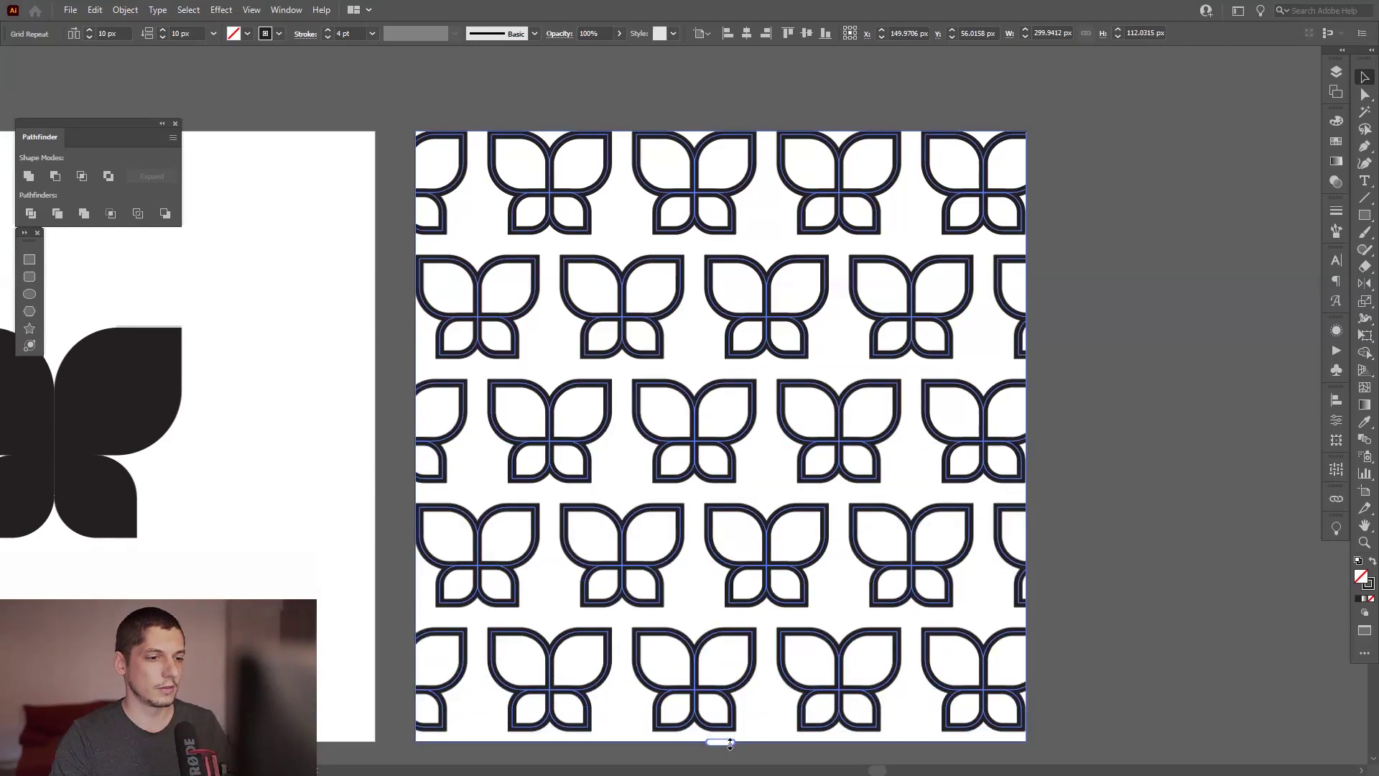
Tighten horizontal butterfly spacing to about 14 px and reduce the gap between rows.
{"action": "left_click_drag", "start_coordinate": [724, 133], "coordinate": [819, 136]}
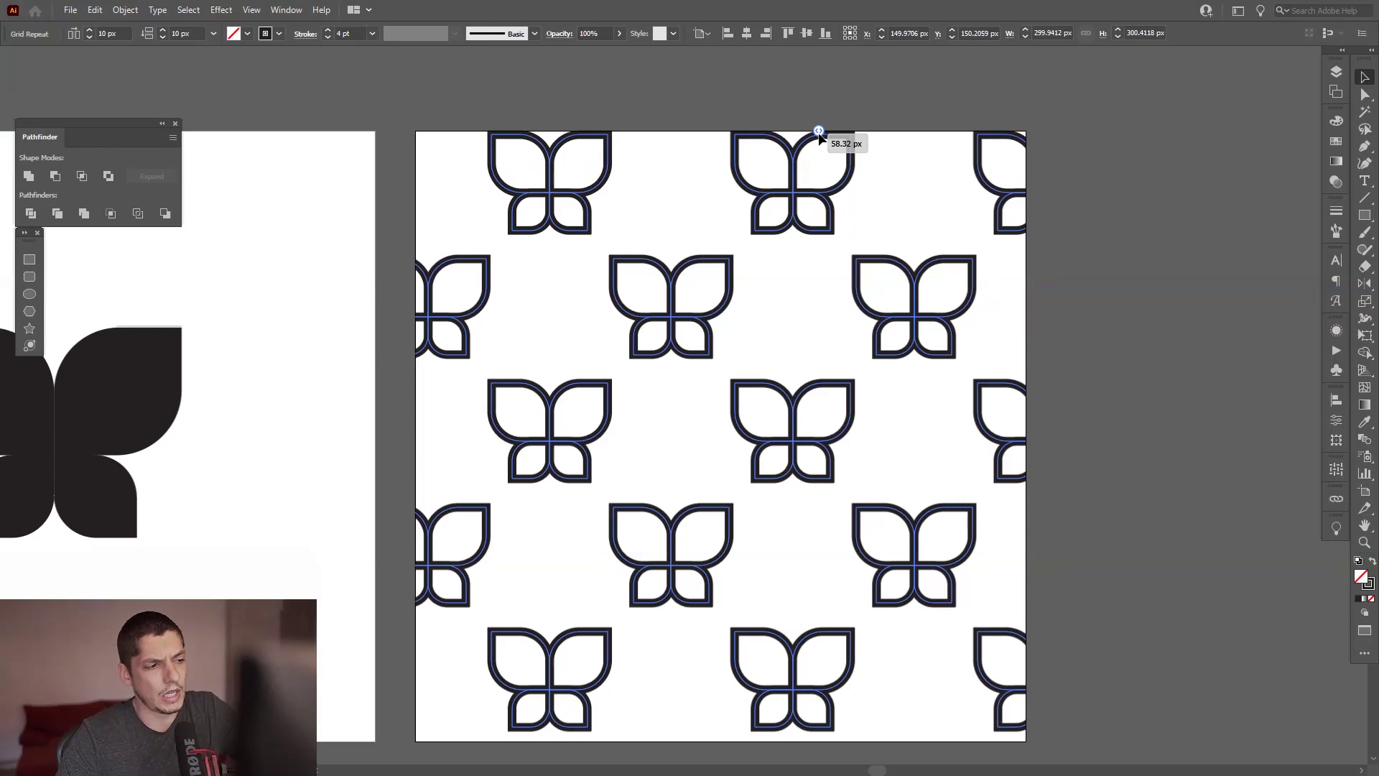
{"action": "left_click_drag", "start_coordinate": [819, 137], "coordinate": [731, 153]}
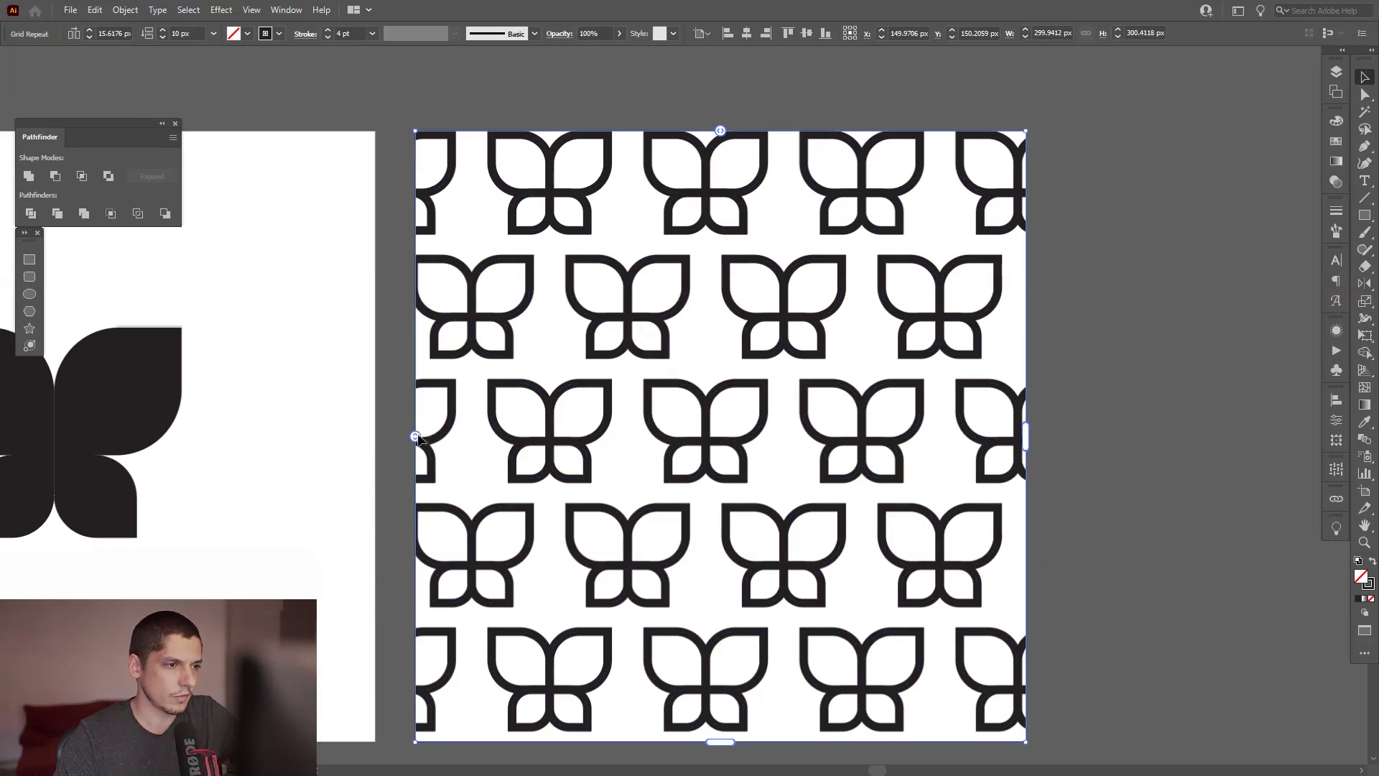
{"action": "left_click_drag", "start_coordinate": [416, 439], "coordinate": [439, 459]}
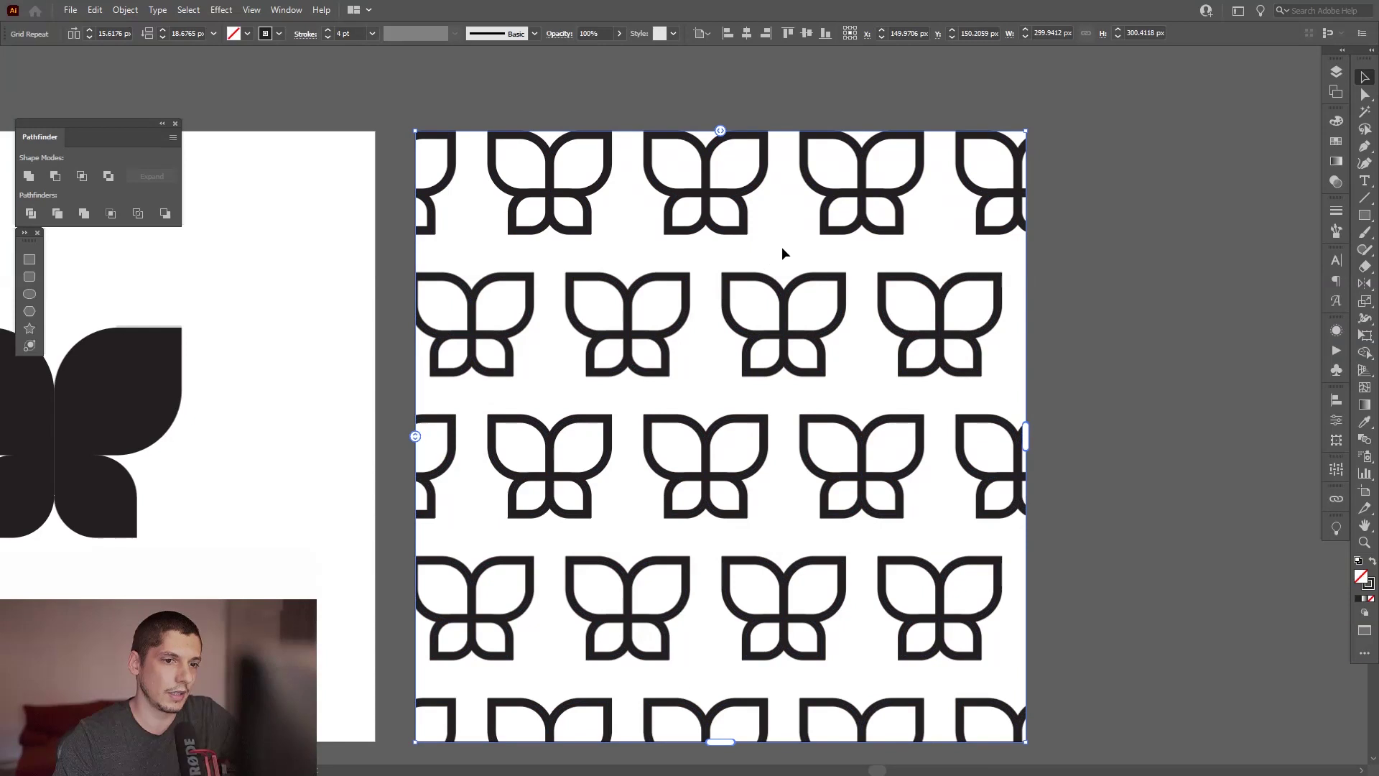
{"action": "mouse_move", "coordinate": [720, 132]}
{"action": "left_mouse_down"}
{"action": "mouse_move", "coordinate": [696, 137]}
{"action": "mouse_move", "coordinate": [721, 138]}
{"action": "left_mouse_up"}
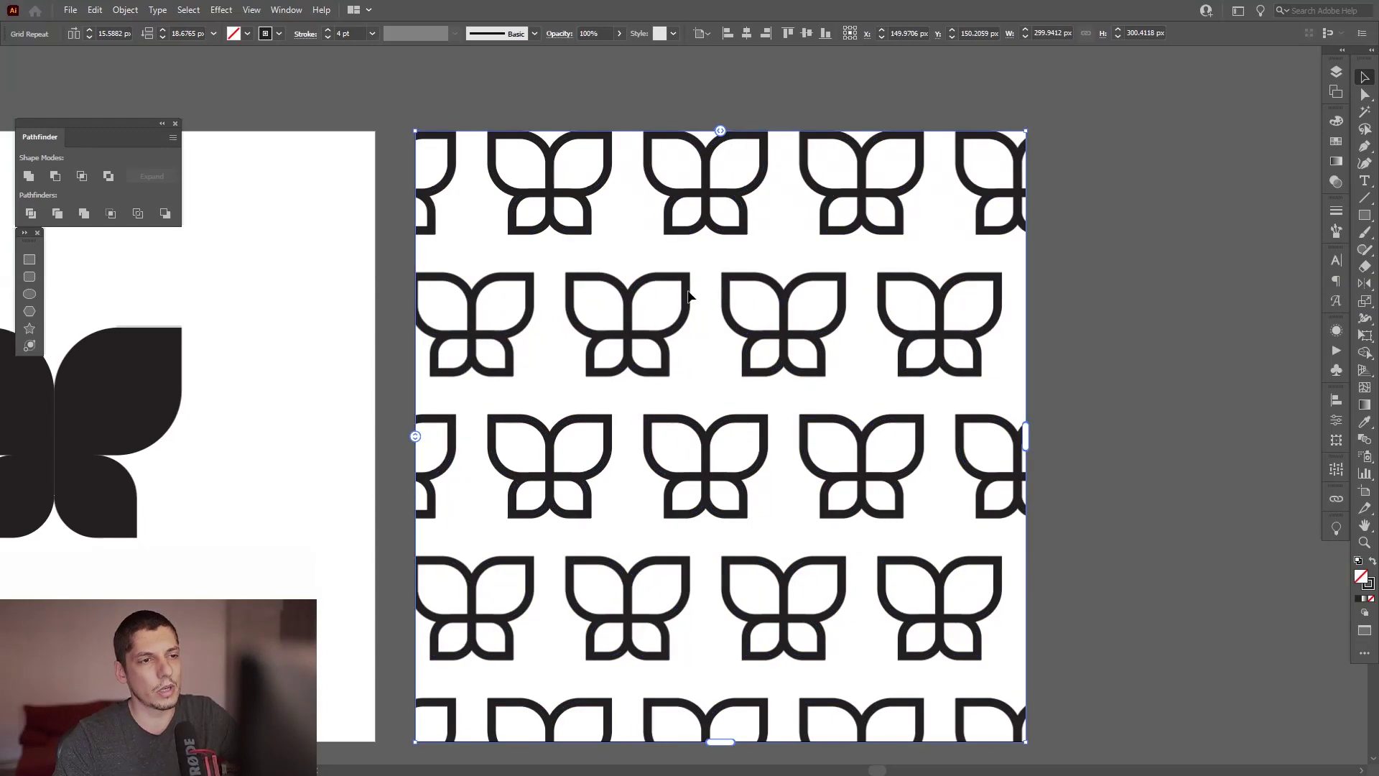
{"action": "double_click", "coordinate": [550, 204]}
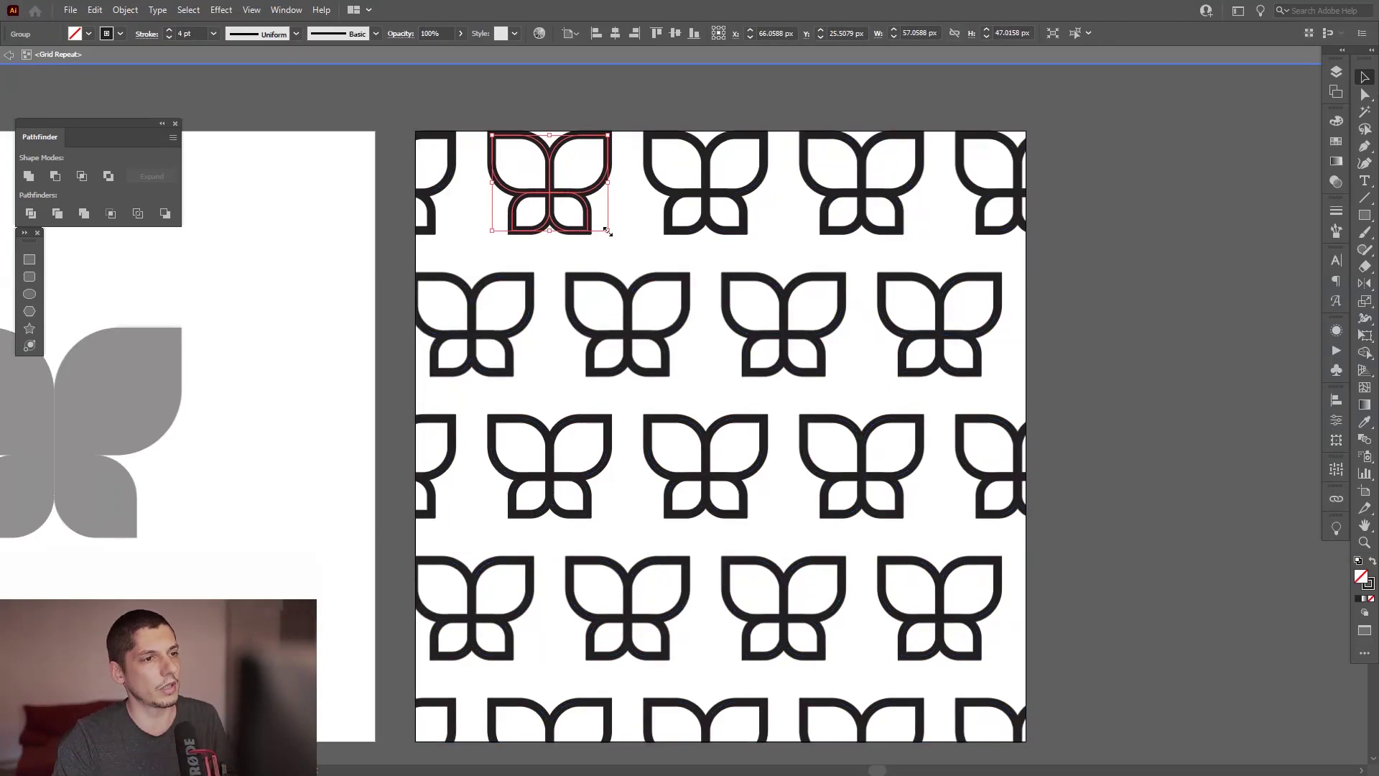
Scale down the source butterfly, set its stroke to 3 pt, and exit isolation mode.
{"action": "left_click_drag", "start_coordinate": [607, 232], "coordinate": [588, 233]}
{"action": "left_click", "coordinate": [189, 29]}
{"action": "type", "text": "36.9727"}
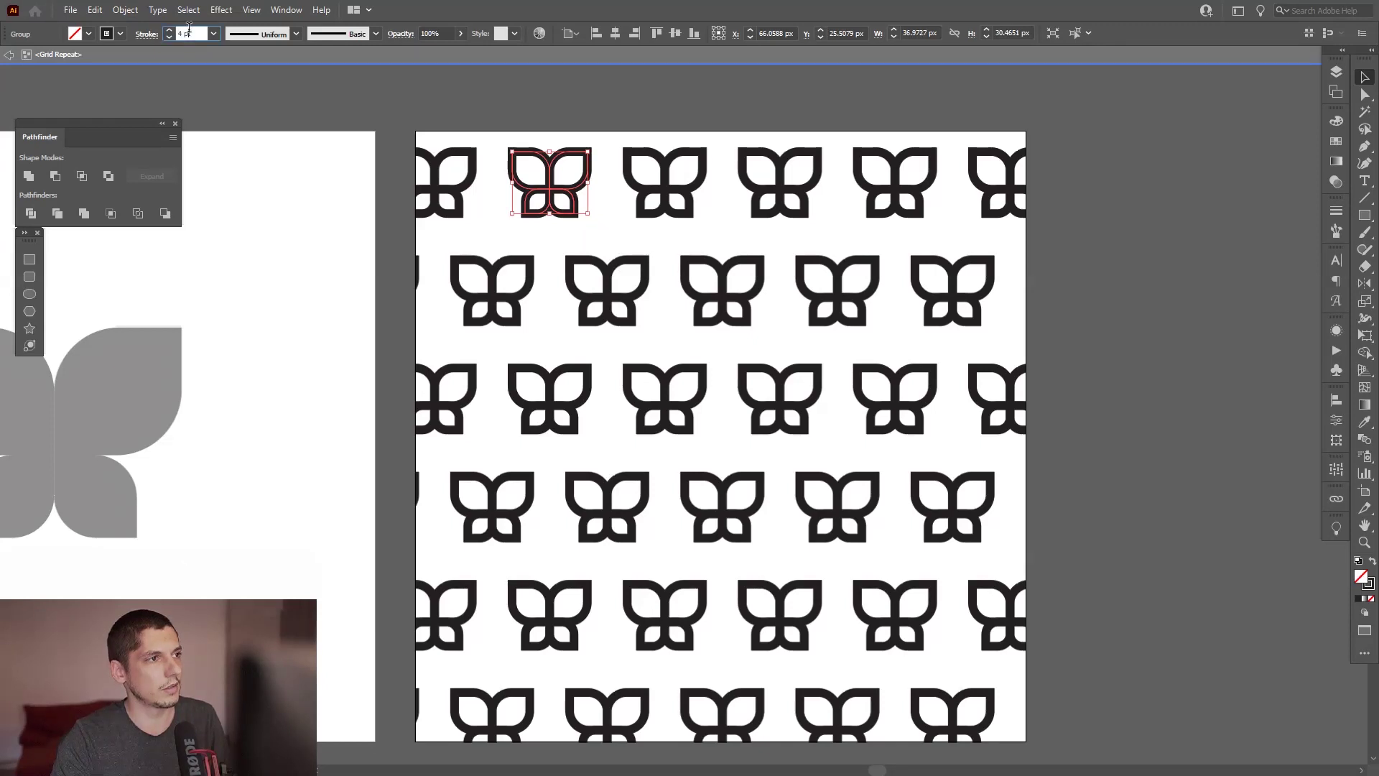
{"action": "key", "text": "Return"}
{"action": "left_click", "coordinate": [1106, 250]}
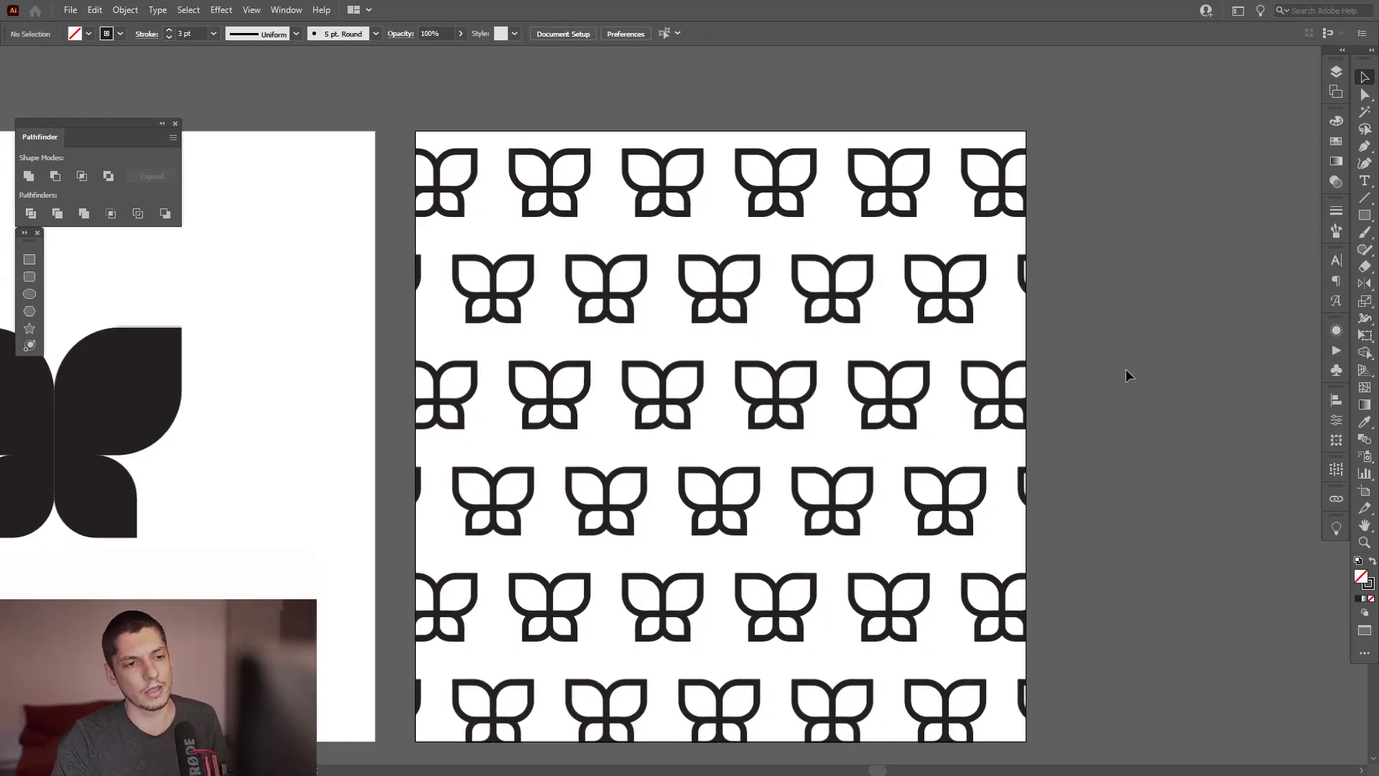
Select the butterfly grid pattern and pan the view up slightly.
{"action": "left_click", "coordinate": [830, 441]}
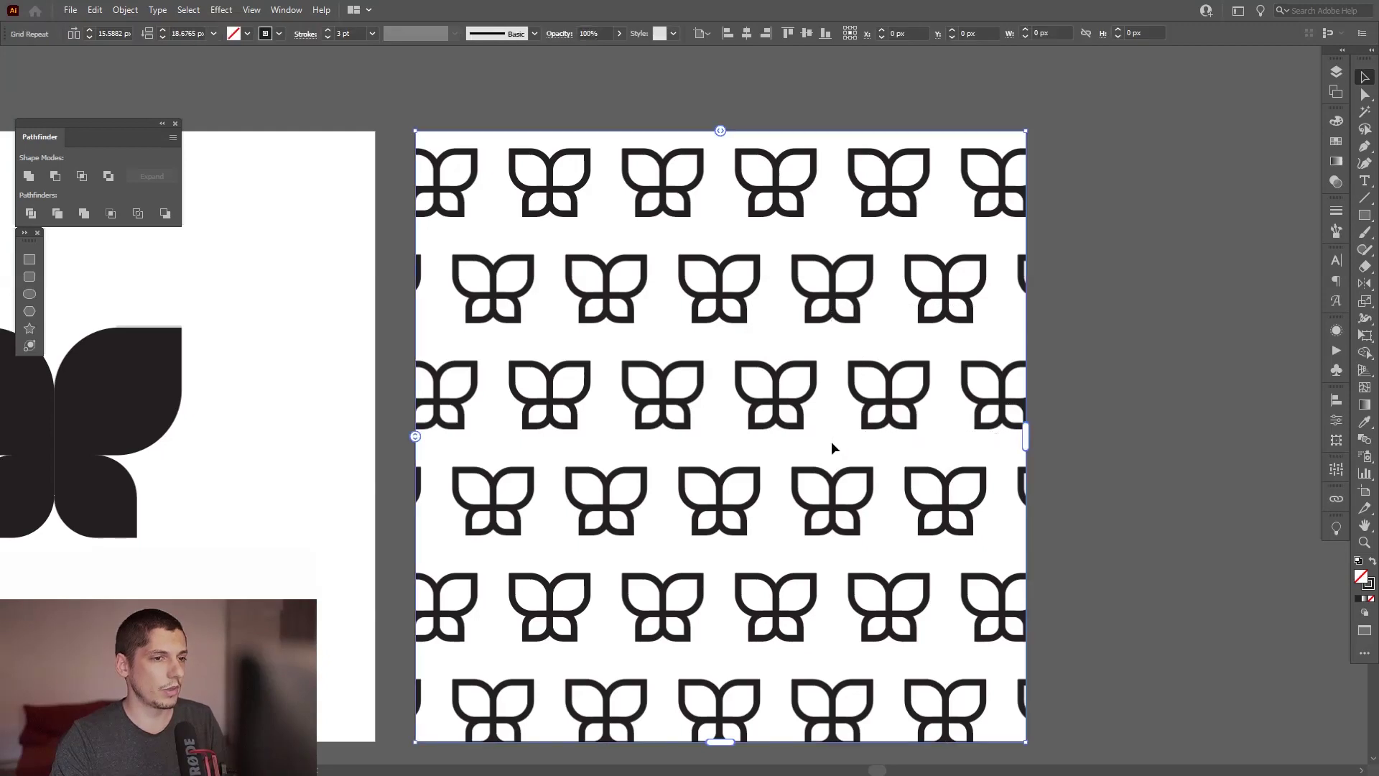
{"action": "key", "text": "space"}
{"action": "left_click_drag", "start_coordinate": [831, 441], "coordinate": [836, 422]}
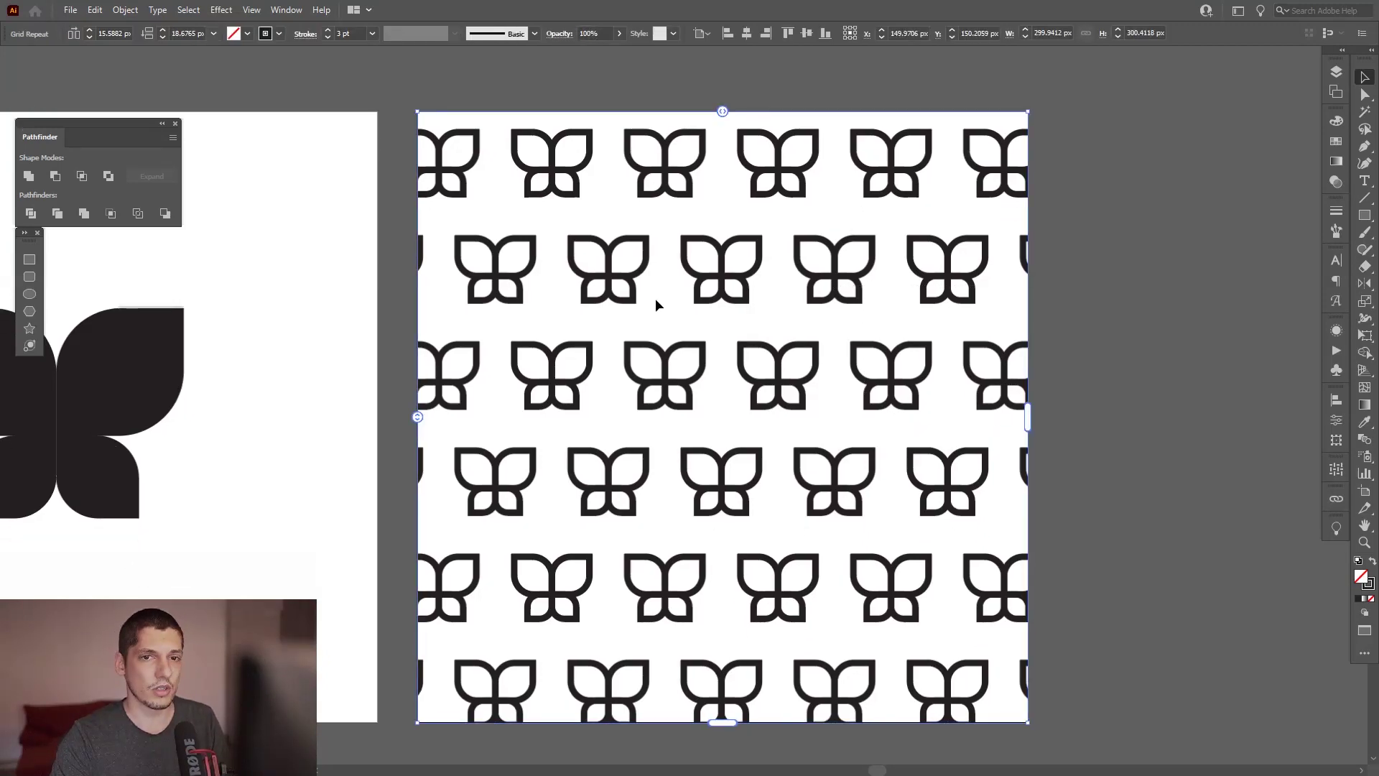
{"action": "left_click", "coordinate": [126, 11]}
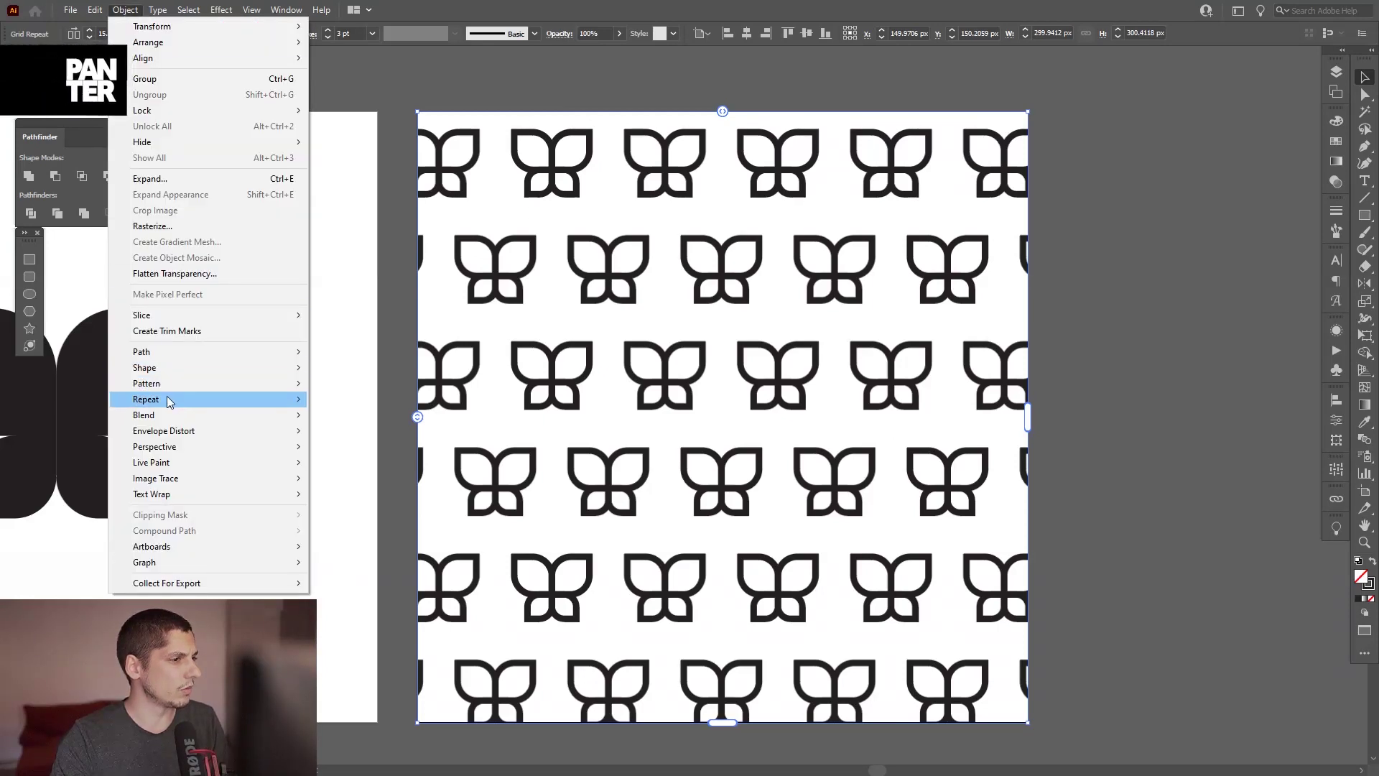
{"action": "mouse_move", "coordinate": [265, 398]}
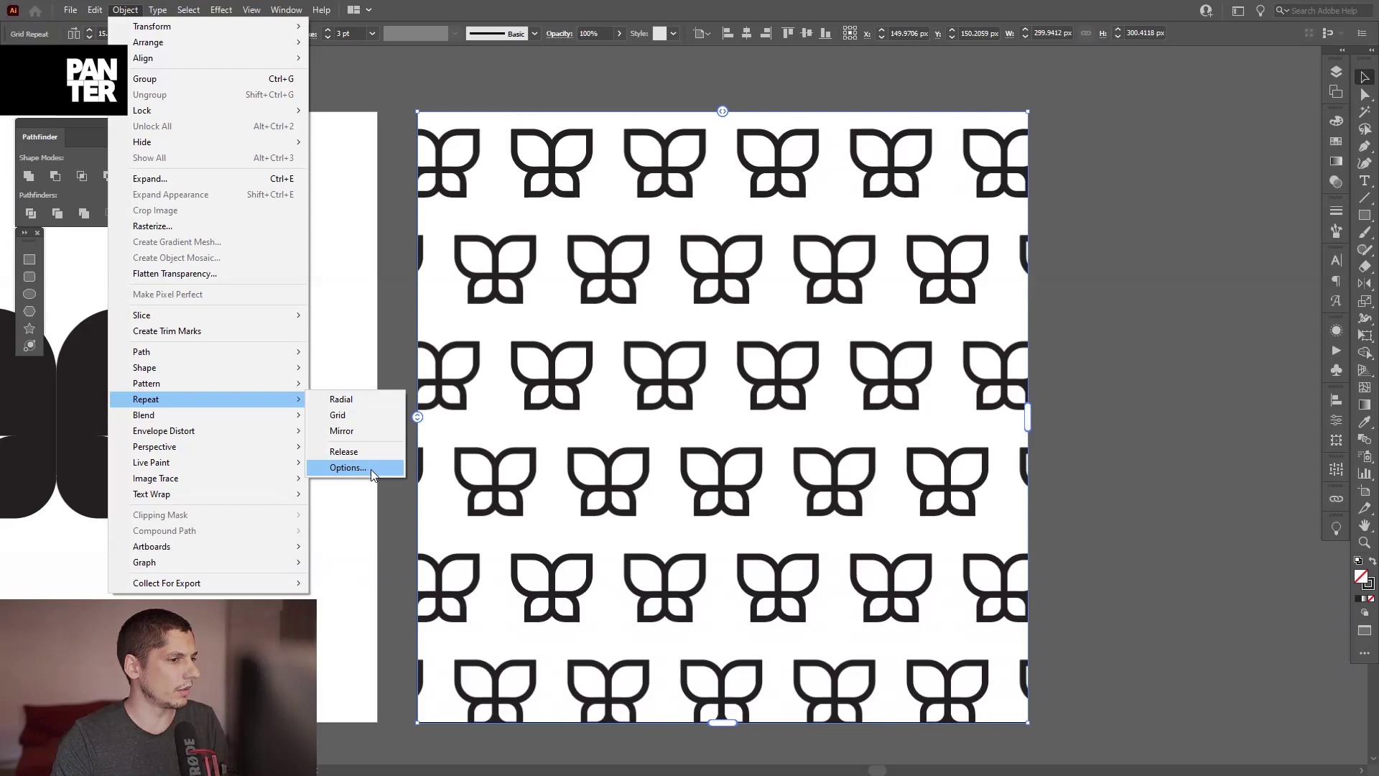
{"action": "left_click", "coordinate": [347, 468]}
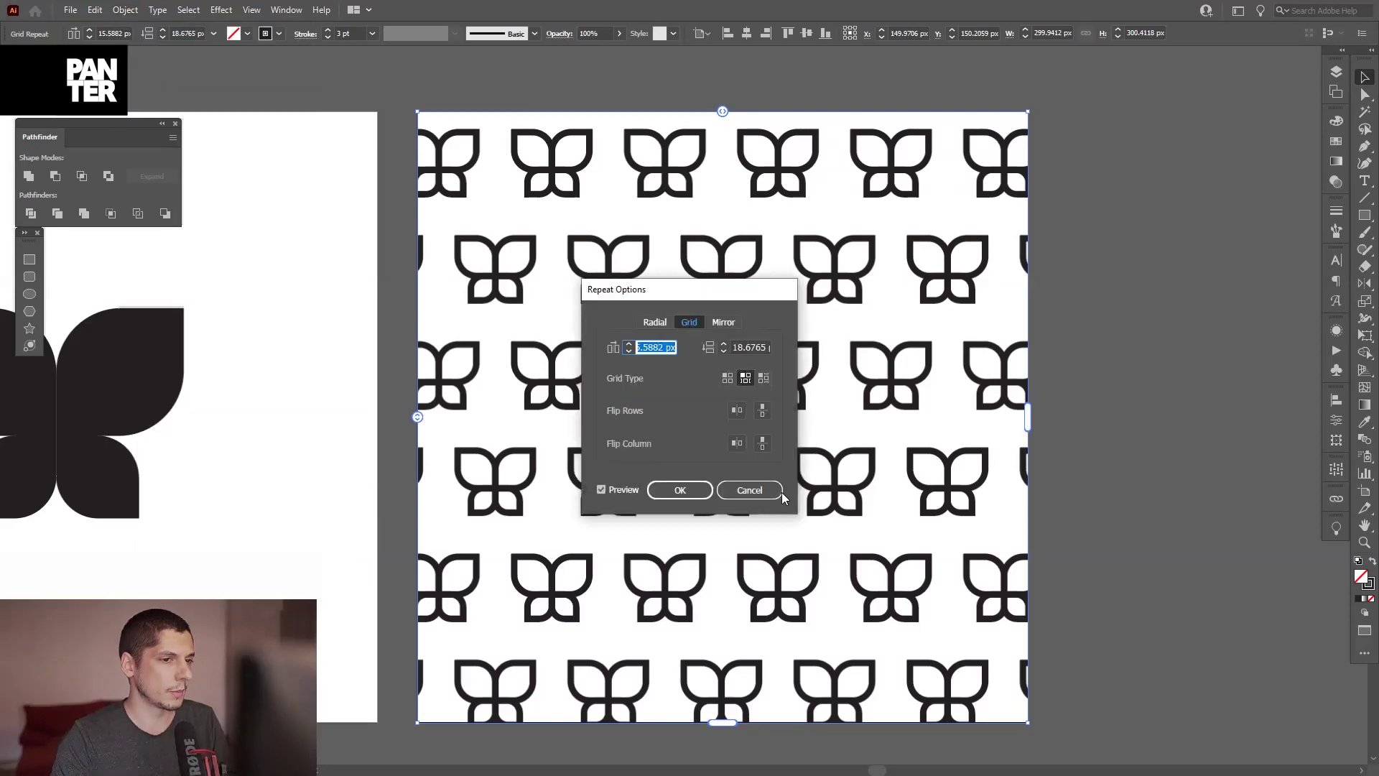
{"action": "left_click", "coordinate": [662, 322]}
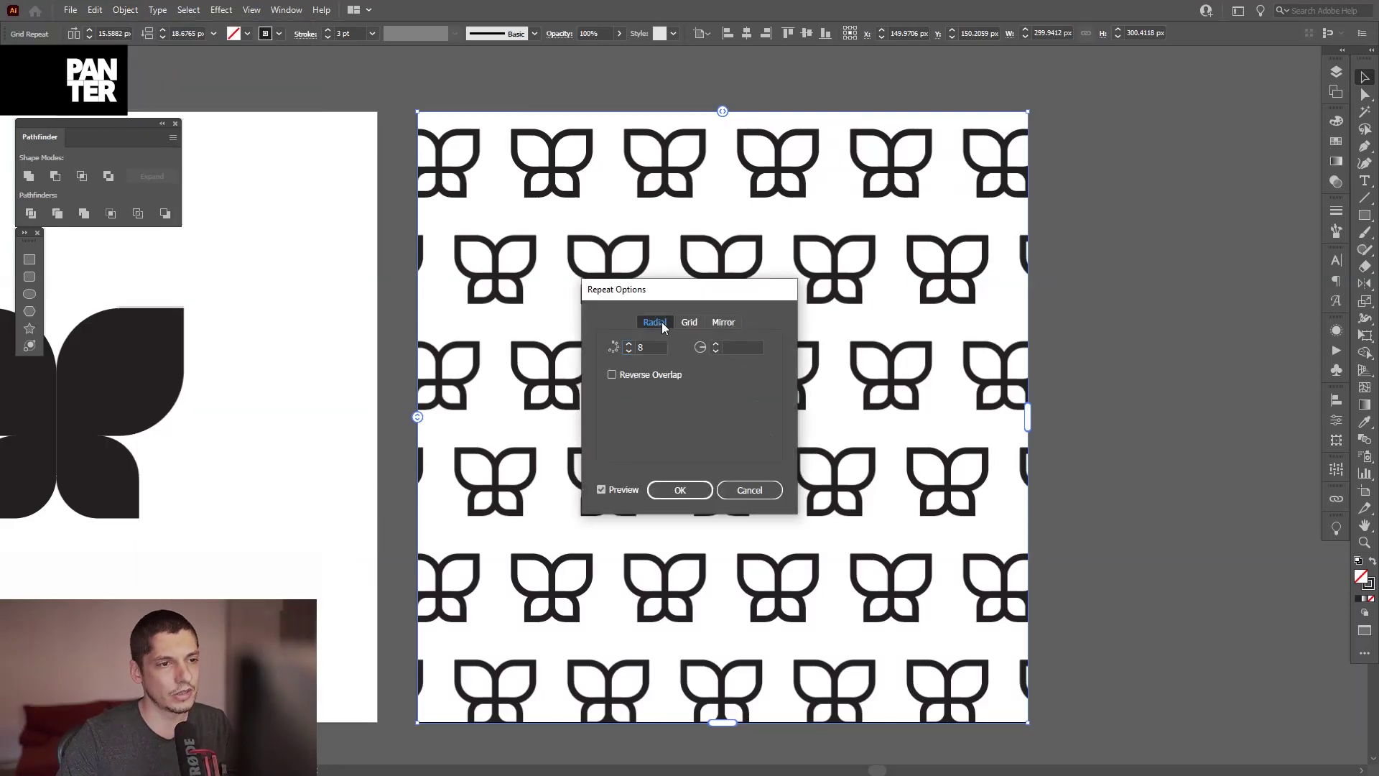
{"action": "left_click", "coordinate": [679, 325]}
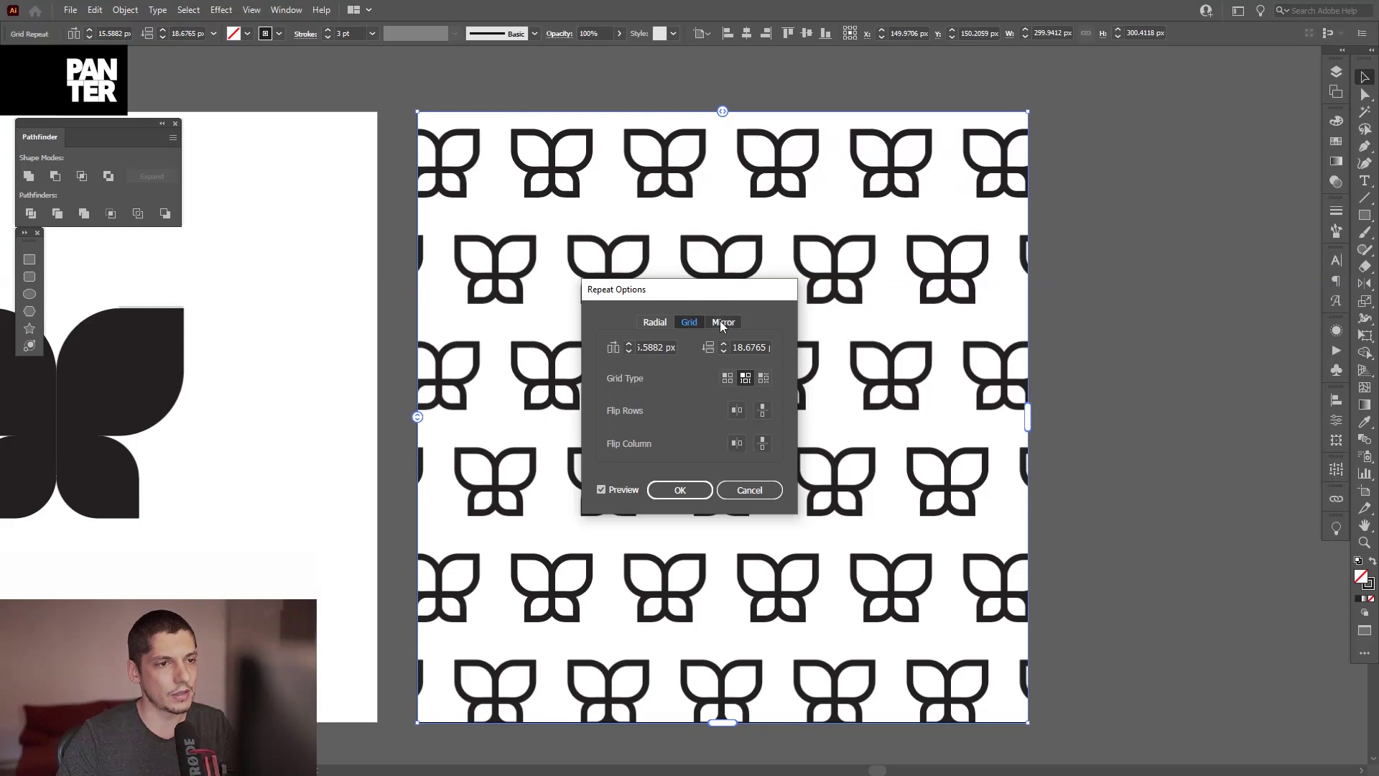
{"action": "left_click", "coordinate": [720, 320]}
{"action": "left_click", "coordinate": [691, 325]}
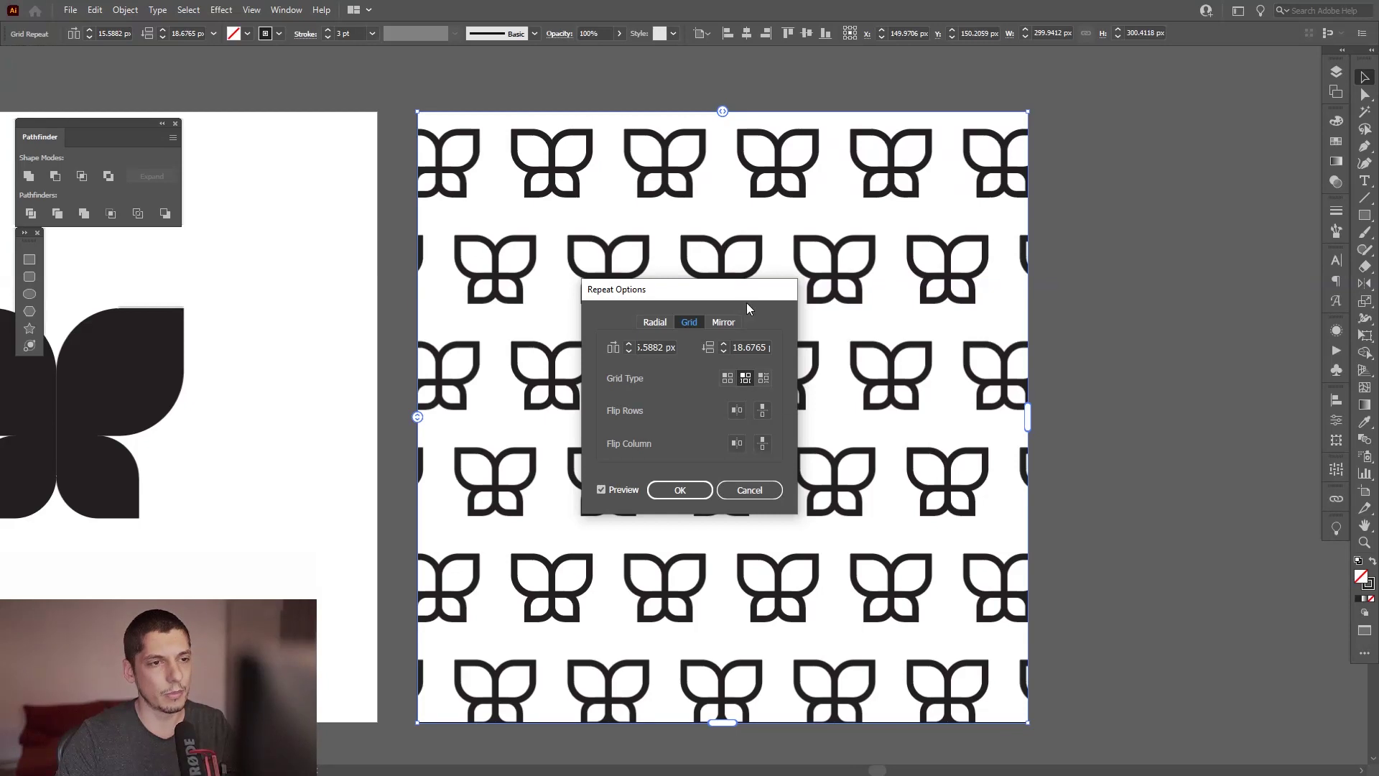
{"action": "left_click_drag", "start_coordinate": [747, 299], "coordinate": [1175, 317]}
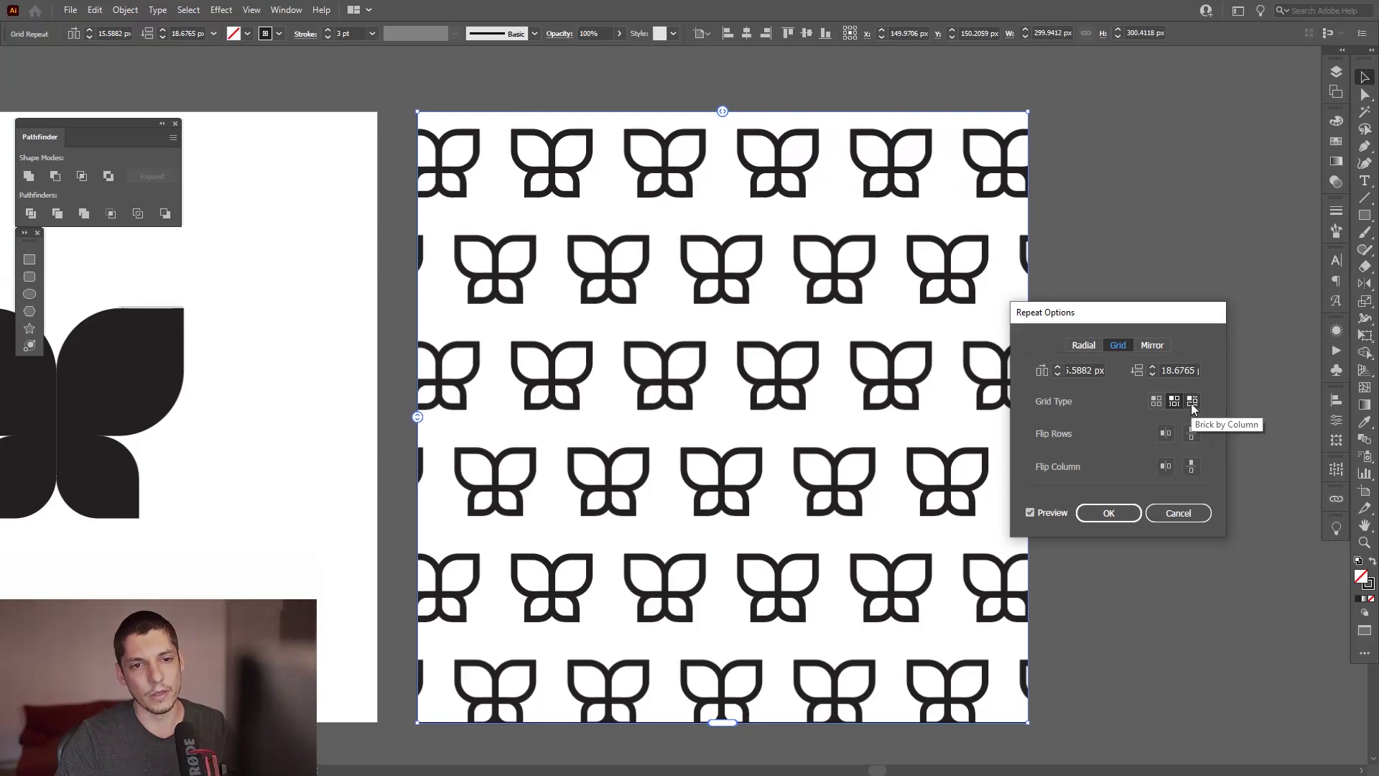
{"action": "left_click_drag", "start_coordinate": [1172, 316], "coordinate": [888, 243]}
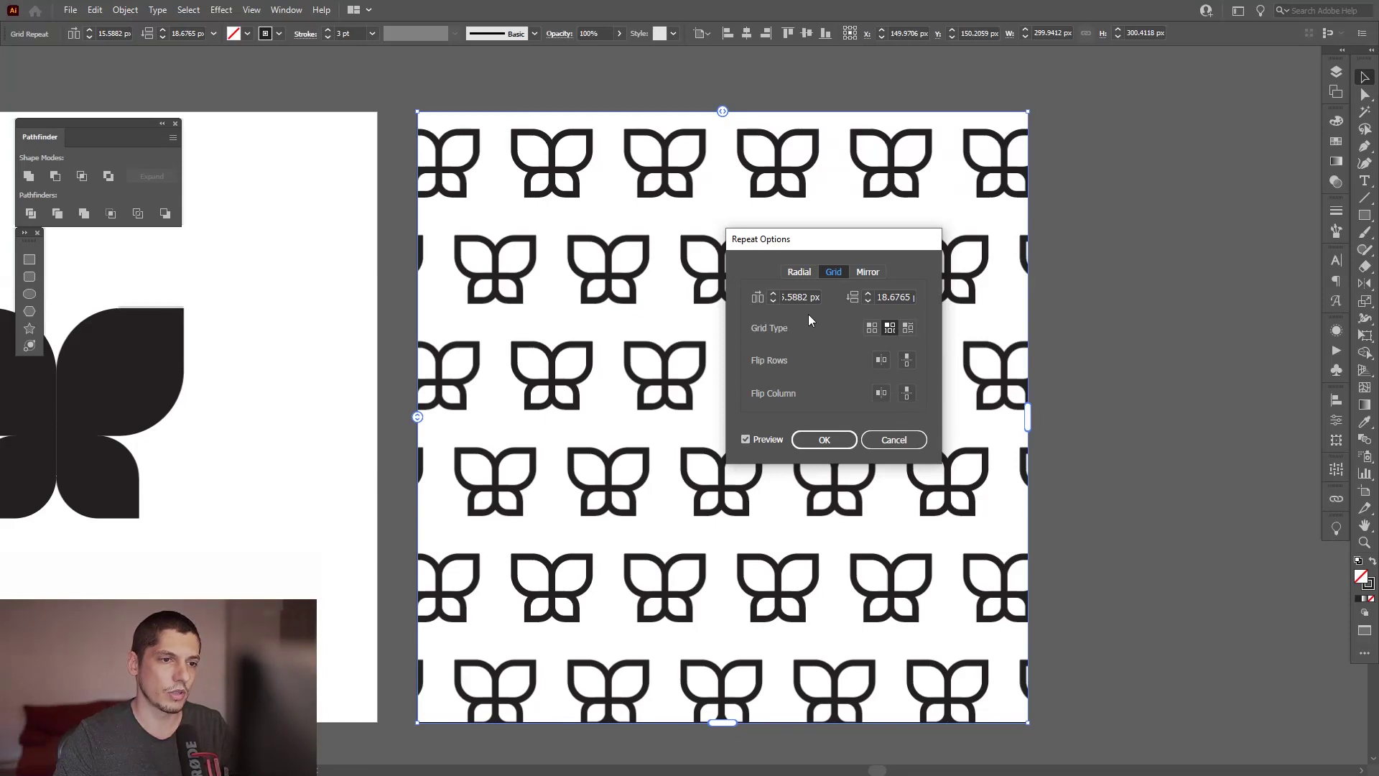
{"action": "left_click", "coordinate": [842, 441]}
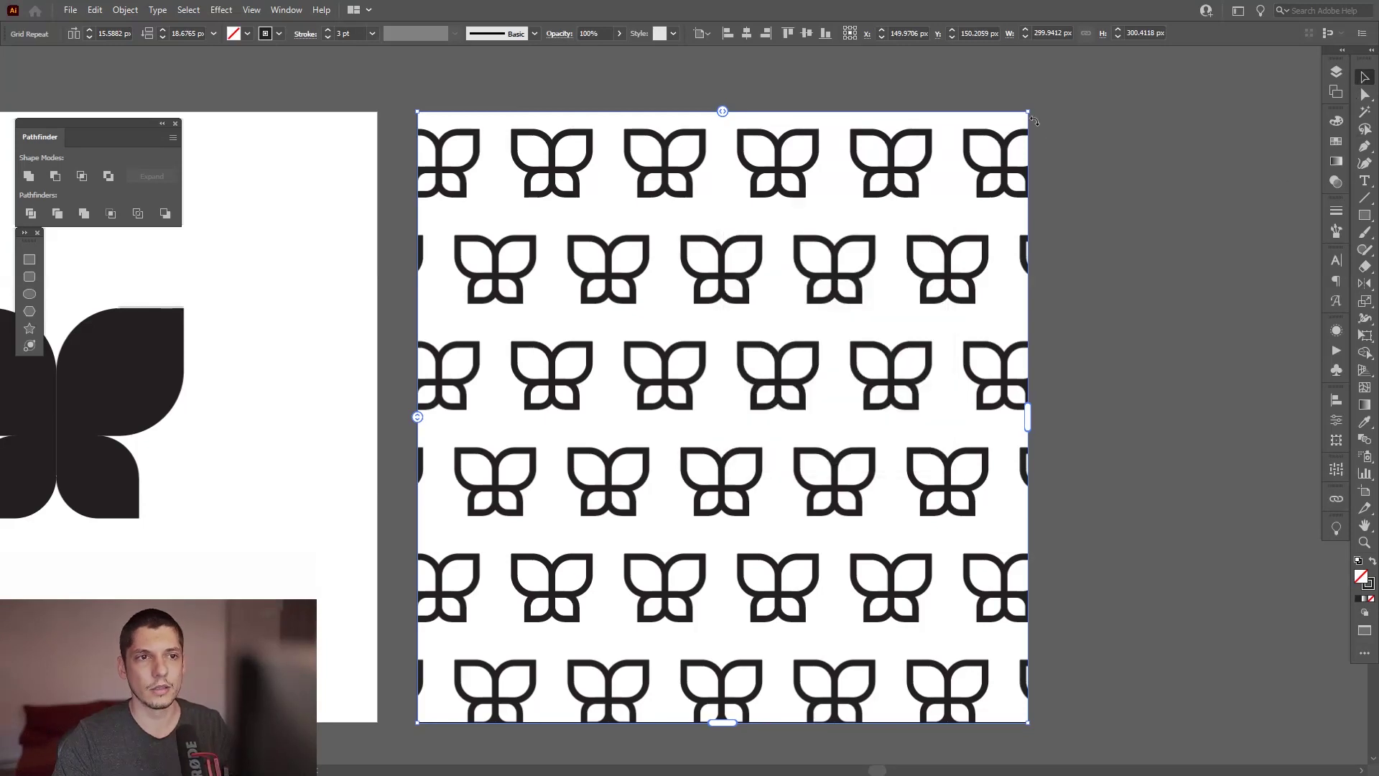
Zoom out and pan to frame the swirl, solid butterfly and pattern artboards, then deselect.
{"action": "scroll", "coordinate": [1084, 210], "scroll_direction": "down", "scroll_amount": 3}
{"action": "left_click_drag", "start_coordinate": [461, 216], "coordinate": [764, 285]}
{"action": "left_click", "coordinate": [744, 290]}
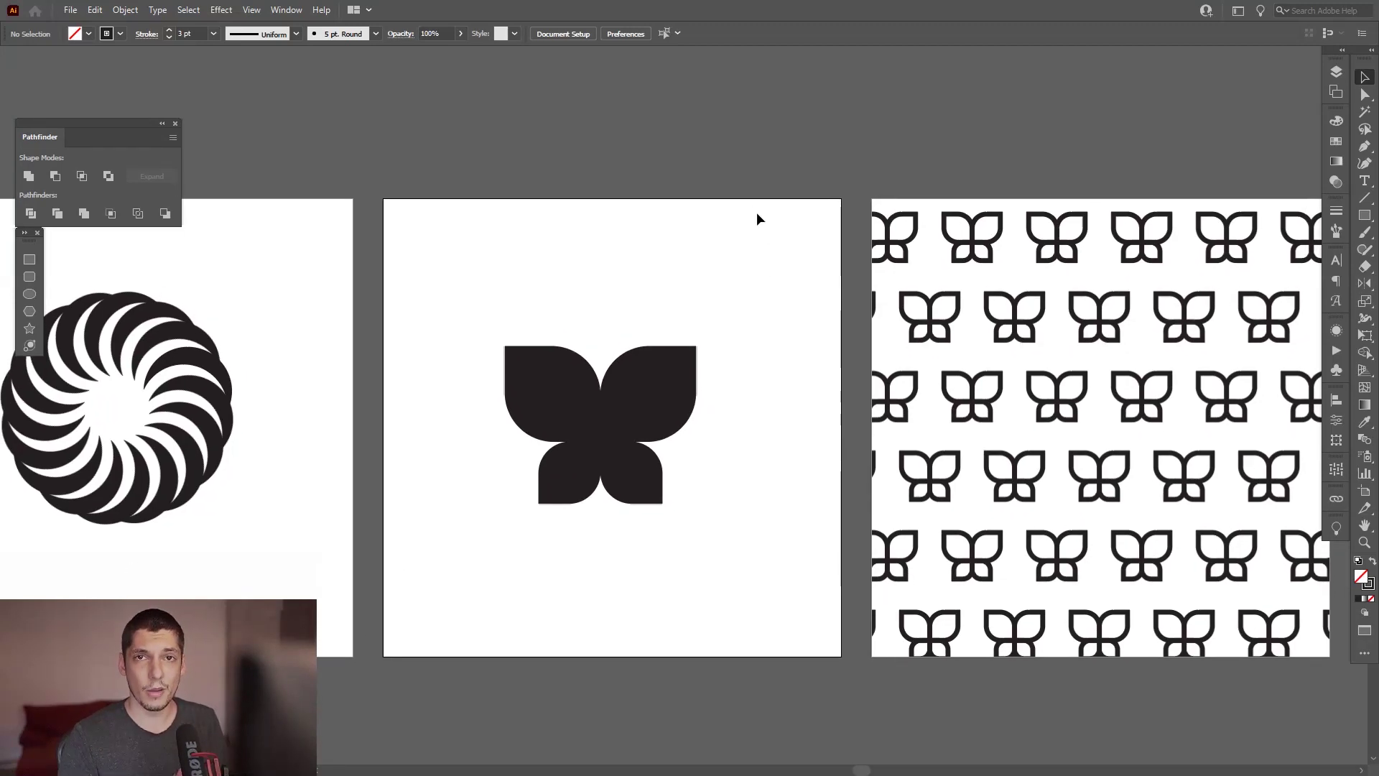